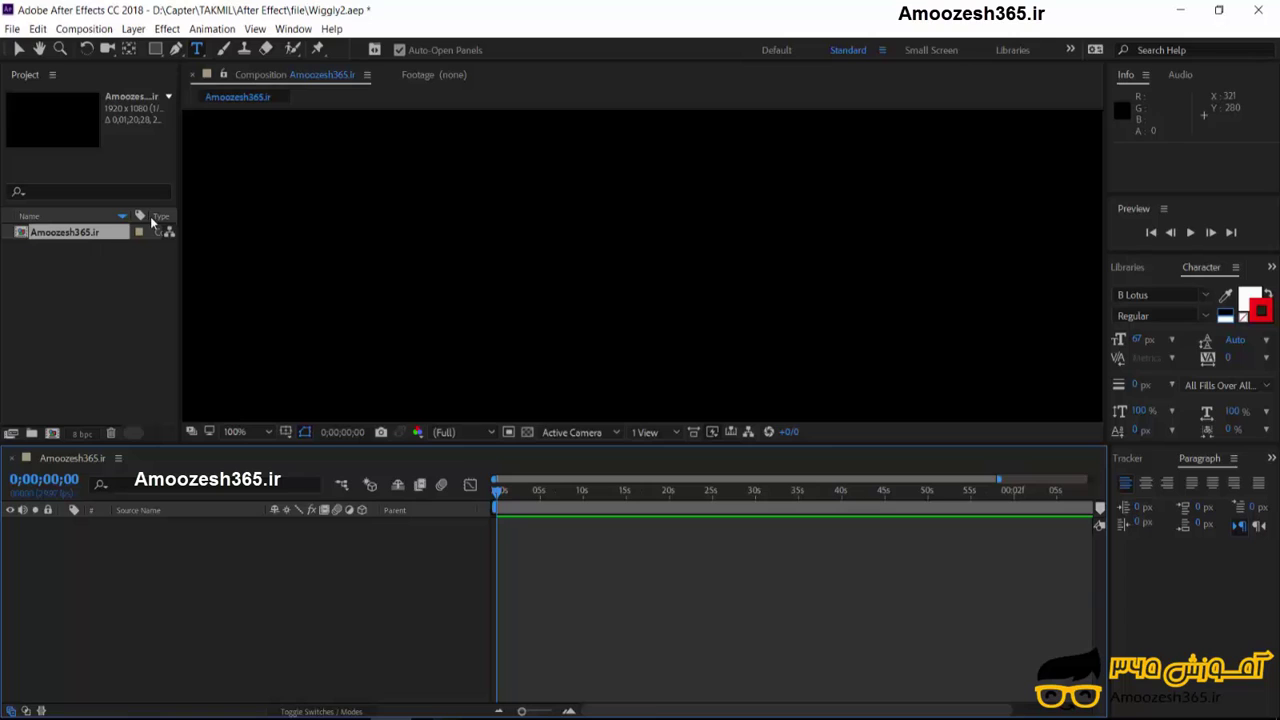
{"action": "left_click", "coordinate": [197, 52]}
{"action": "left_click", "coordinate": [356, 250]}
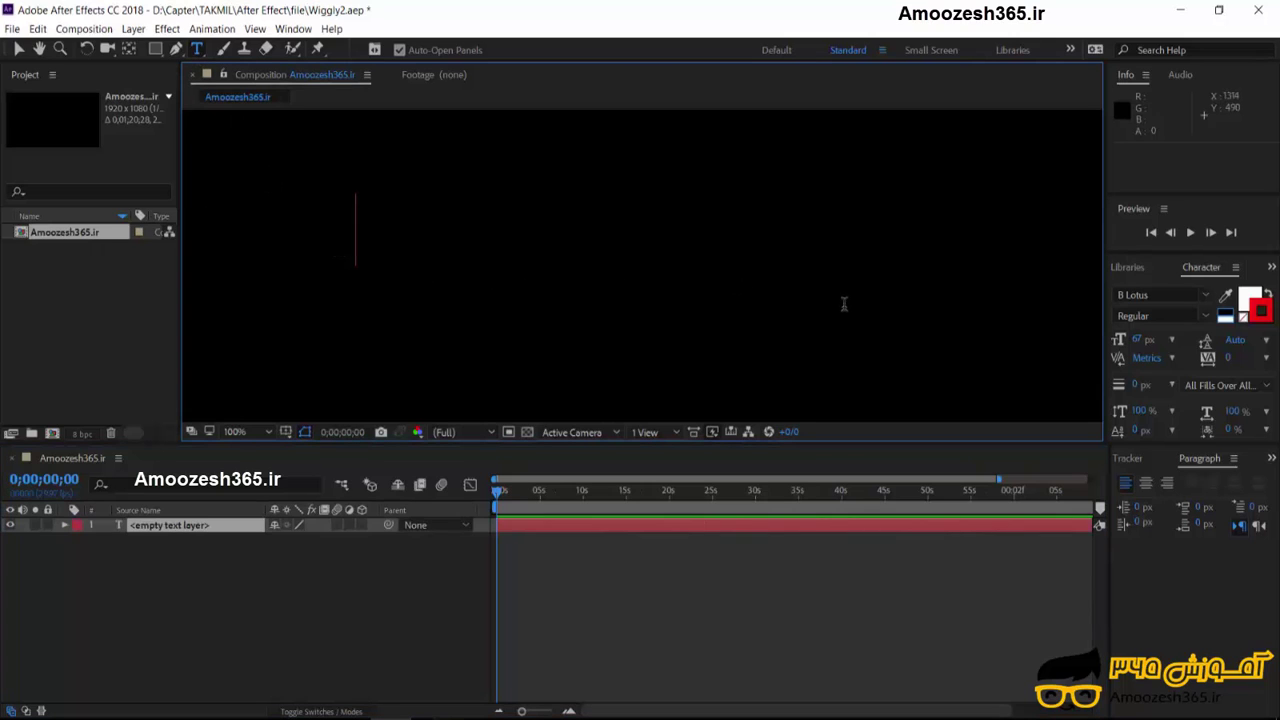
{"action": "type", "text": "012"}
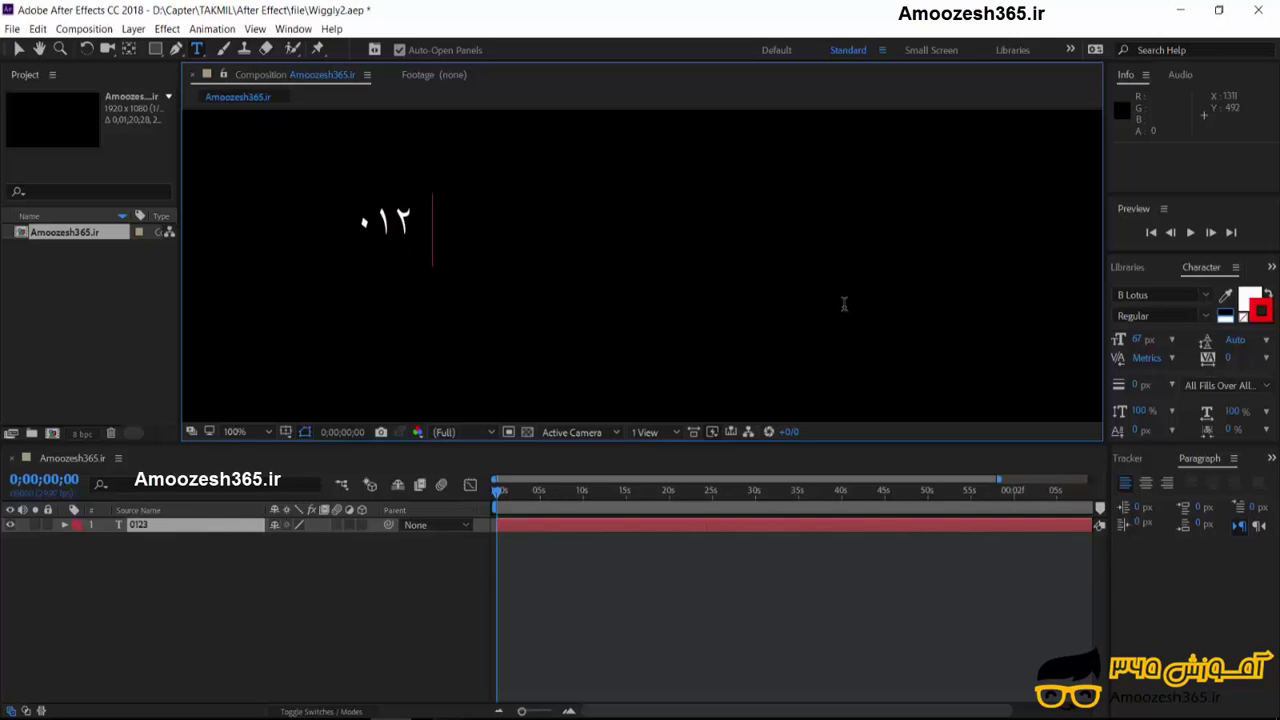
{"action": "type", "text": "3456789"}
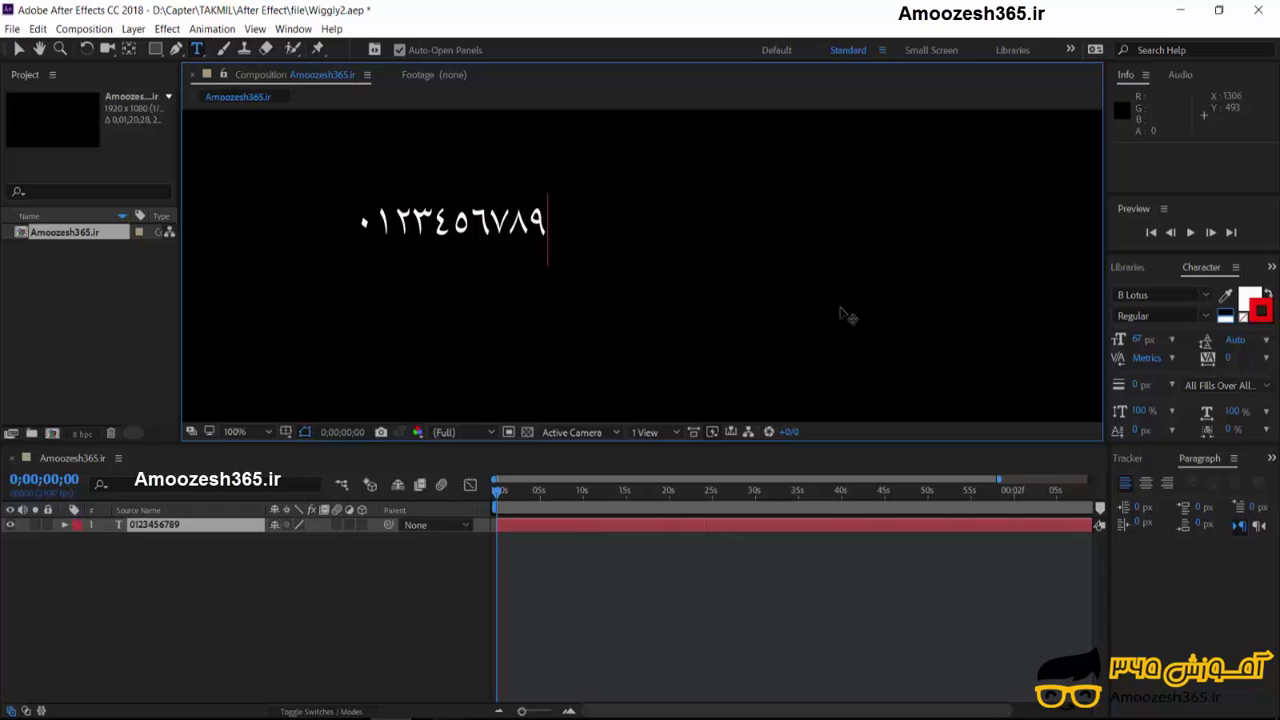
{"action": "key", "text": "Escape"}
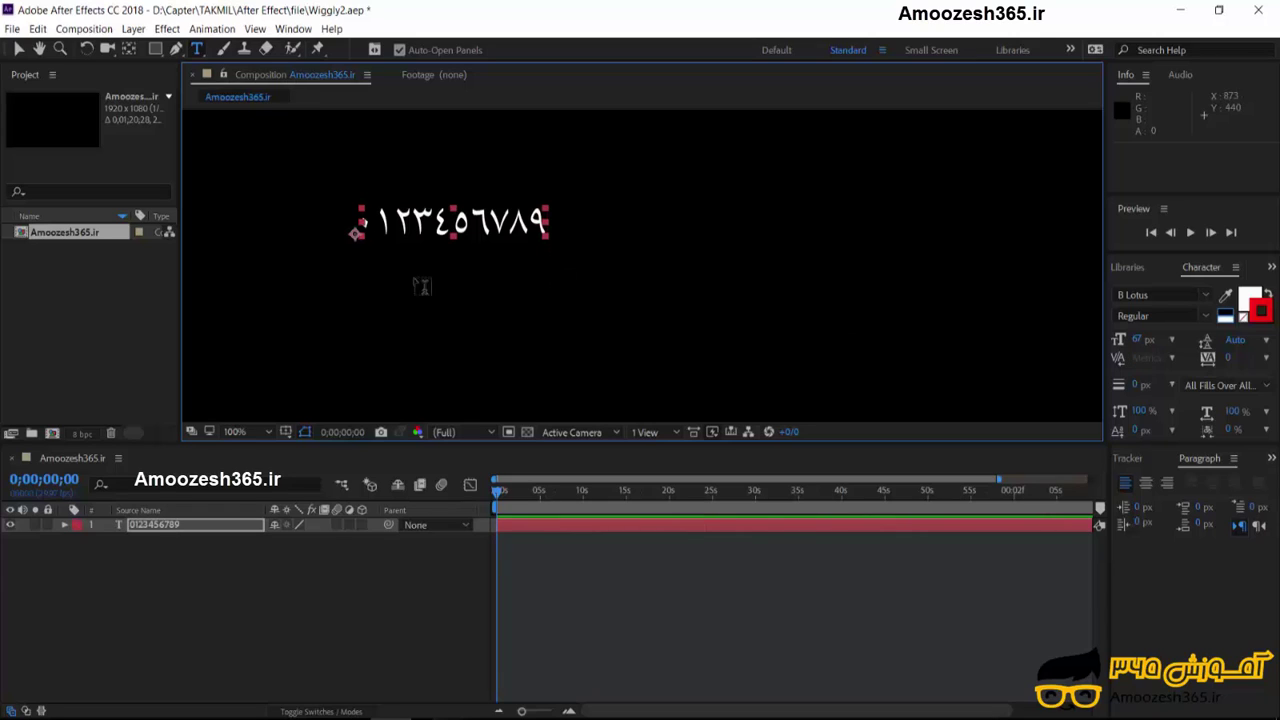
{"action": "key", "text": "v"}
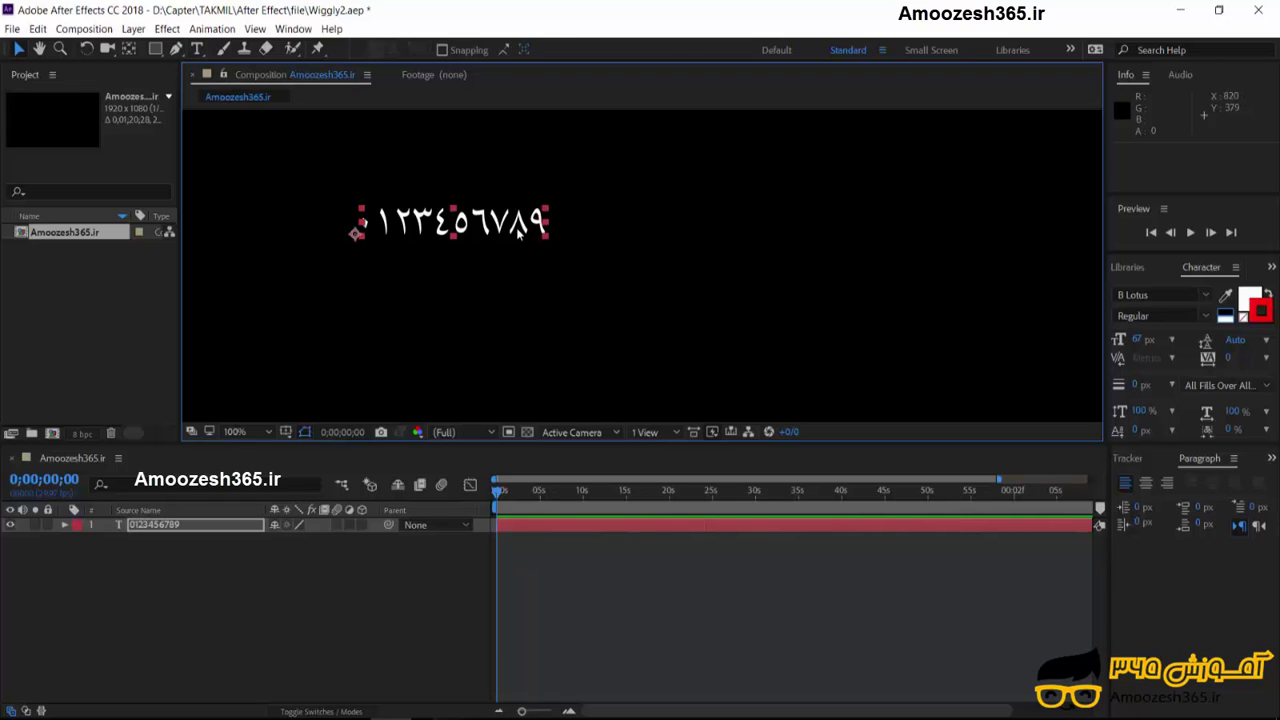
{"action": "mouse_move", "coordinate": [516, 227]}
{"action": "left_mouse_down"}
{"action": "mouse_move", "coordinate": [688, 216]}
{"action": "mouse_move", "coordinate": [672, 183]}
{"action": "left_mouse_up"}
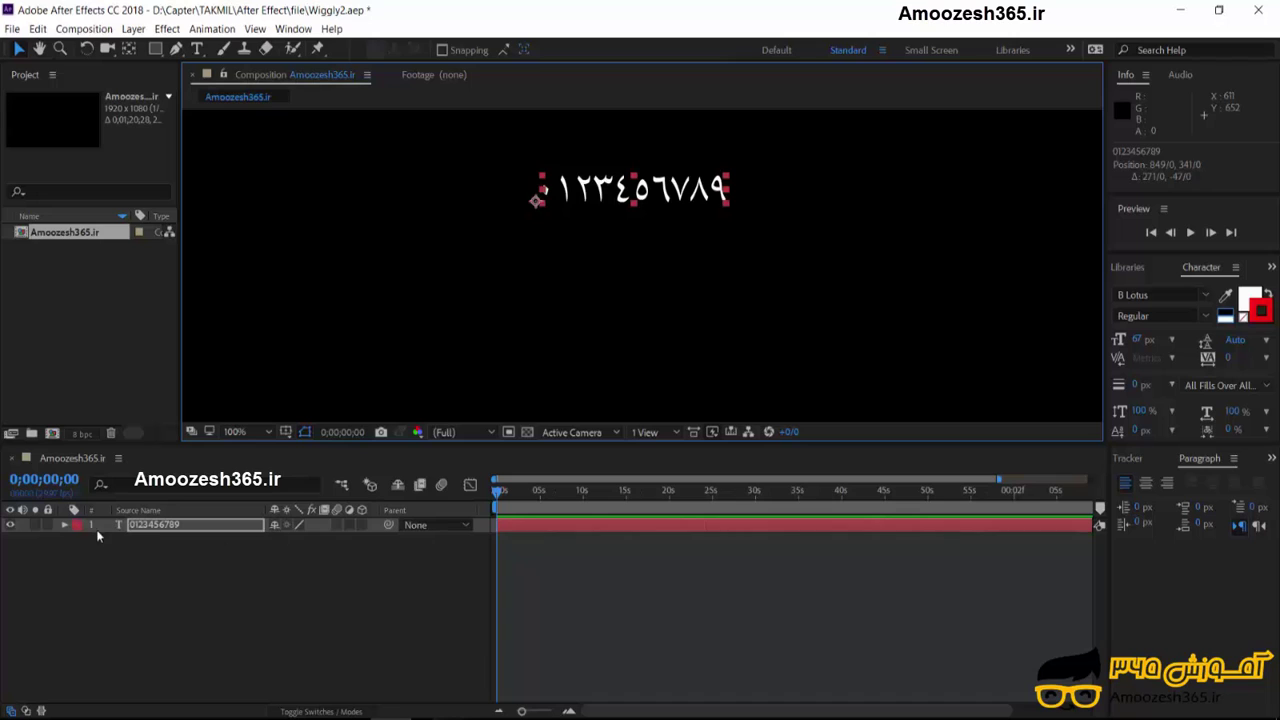
{"action": "left_click", "coordinate": [65, 525]}
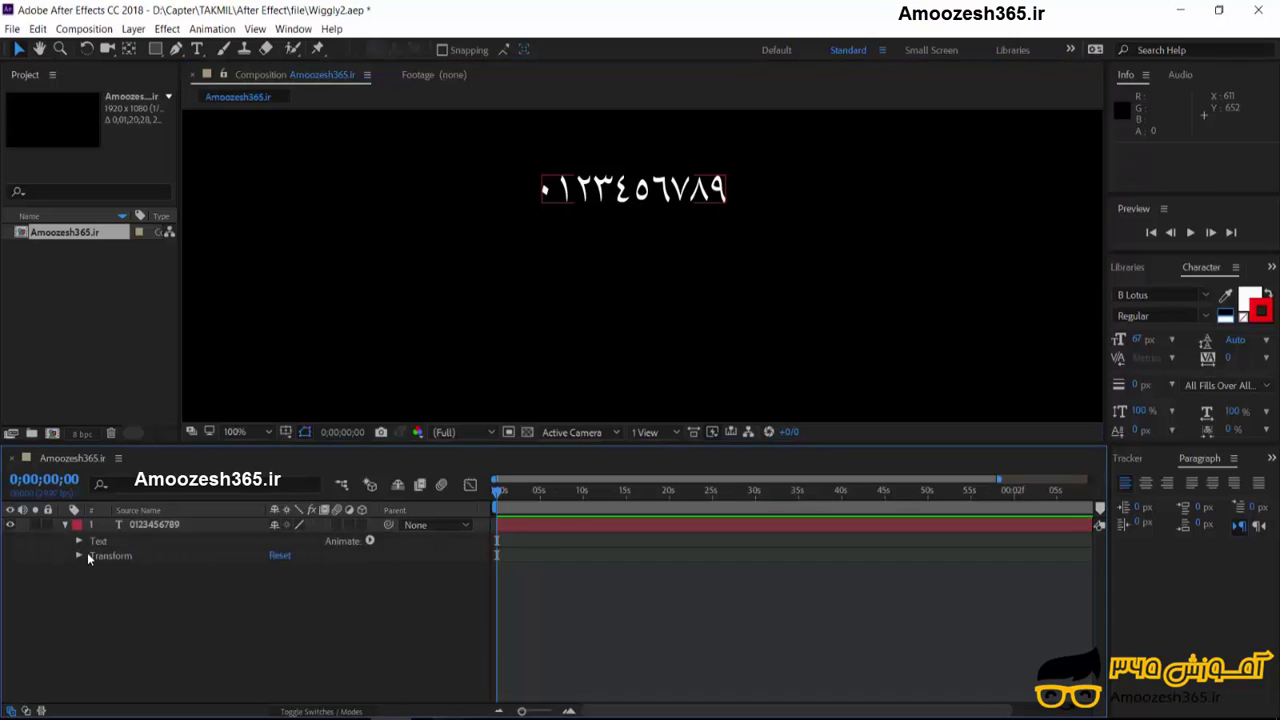
{"action": "left_click", "coordinate": [79, 540]}
{"action": "left_click", "coordinate": [369, 541]}
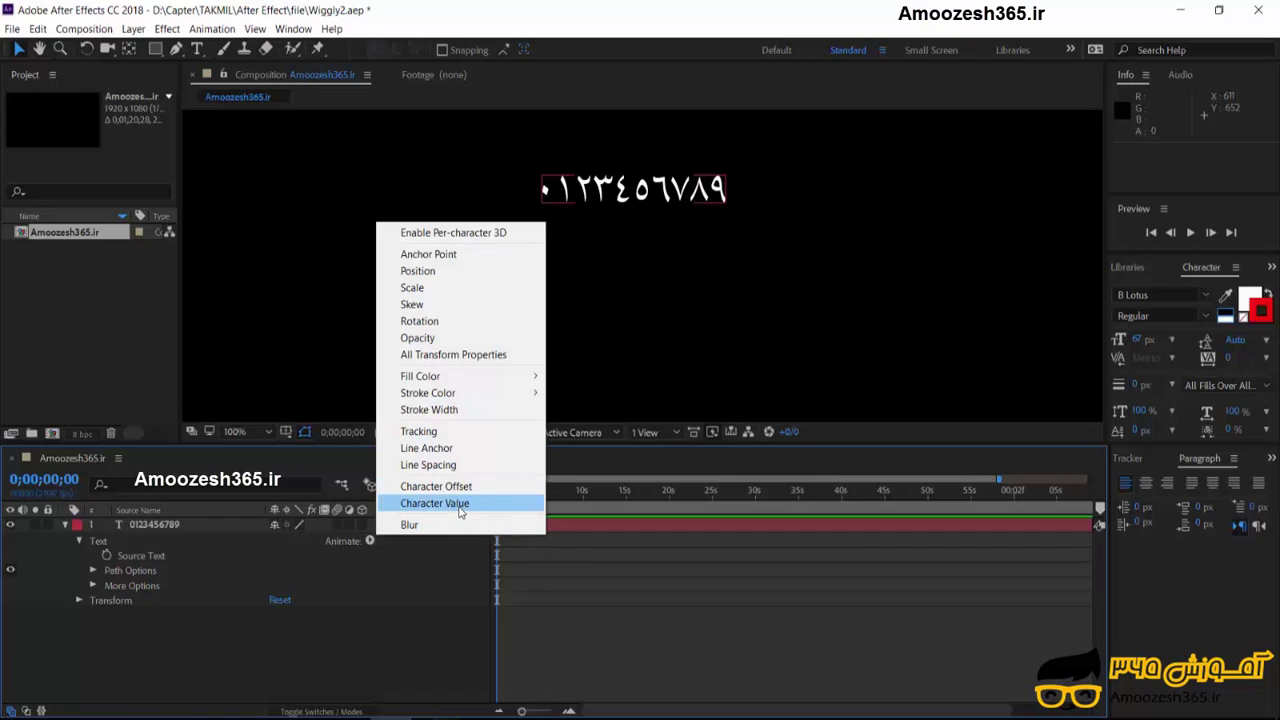
{"action": "left_click", "coordinate": [462, 487]}
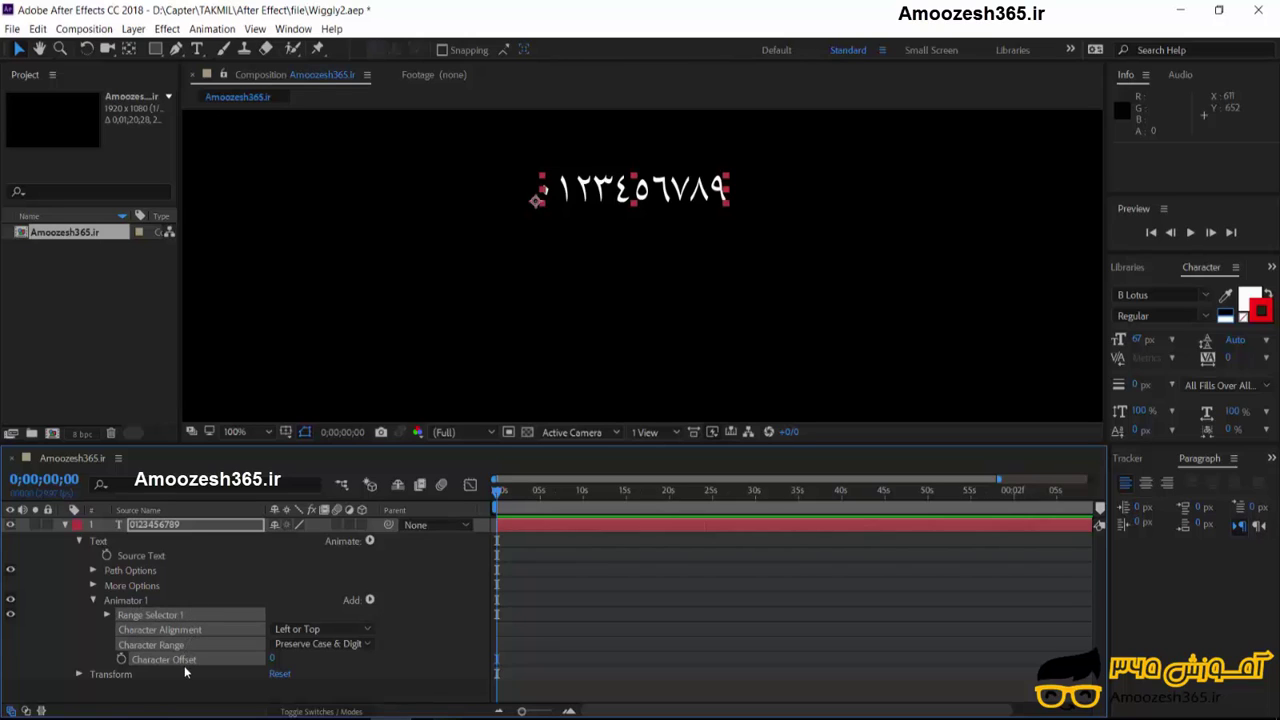
Raise Character Offset to about 110 and set Character Alignment to Adjust Kerning.
{"action": "left_click_drag", "start_coordinate": [175, 655], "coordinate": [286, 662]}
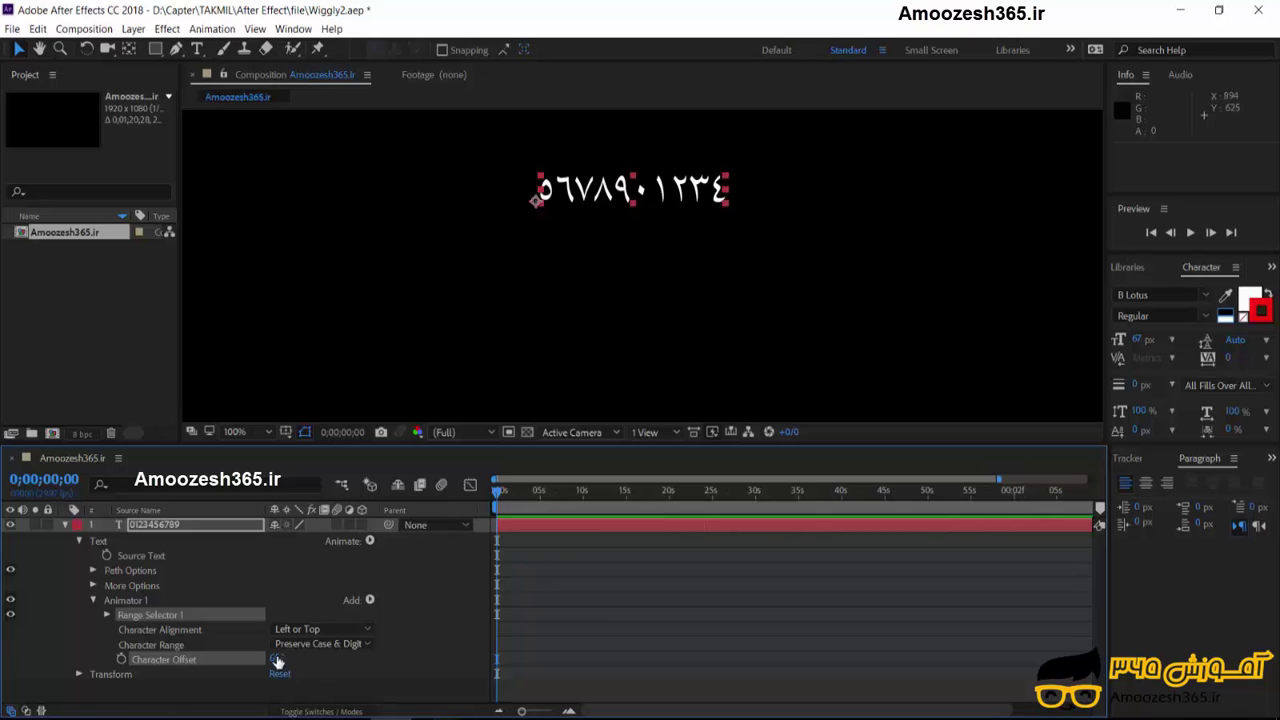
{"action": "left_click_drag", "start_coordinate": [274, 658], "coordinate": [310, 653]}
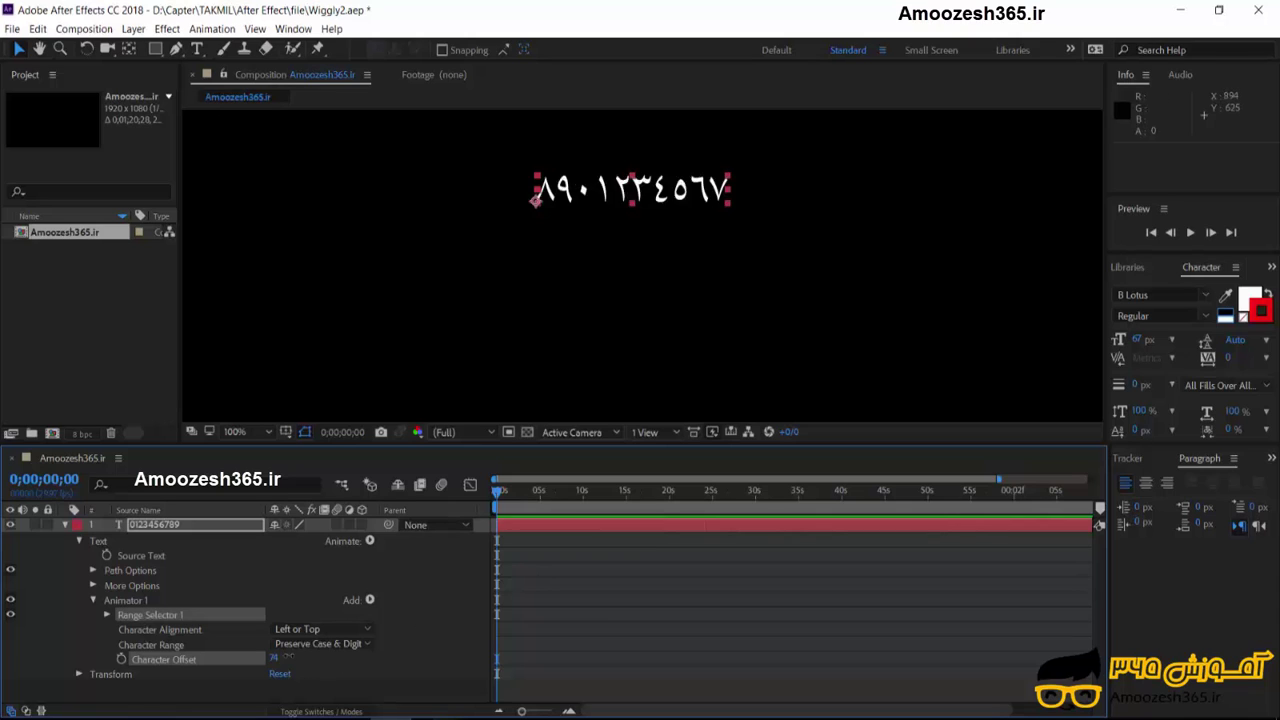
{"action": "left_click", "coordinate": [337, 637]}
{"action": "left_click", "coordinate": [338, 662]}
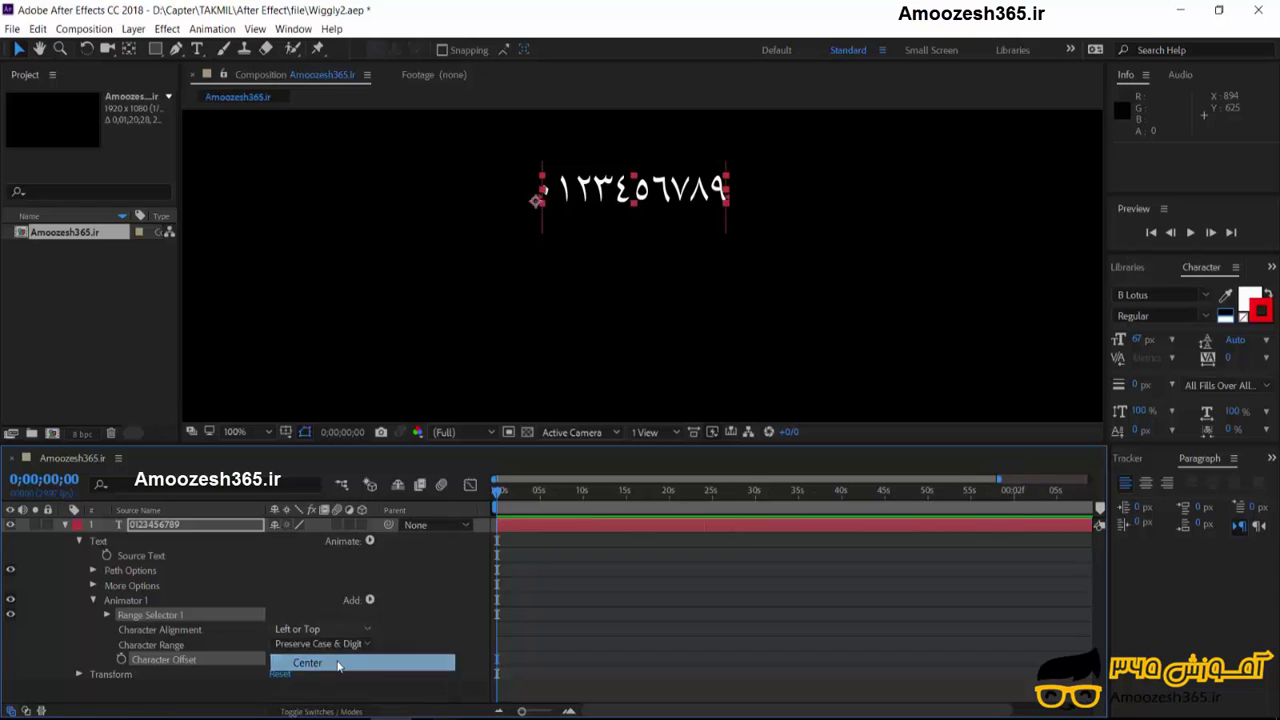
{"action": "left_click", "coordinate": [333, 629]}
{"action": "left_click", "coordinate": [333, 677]}
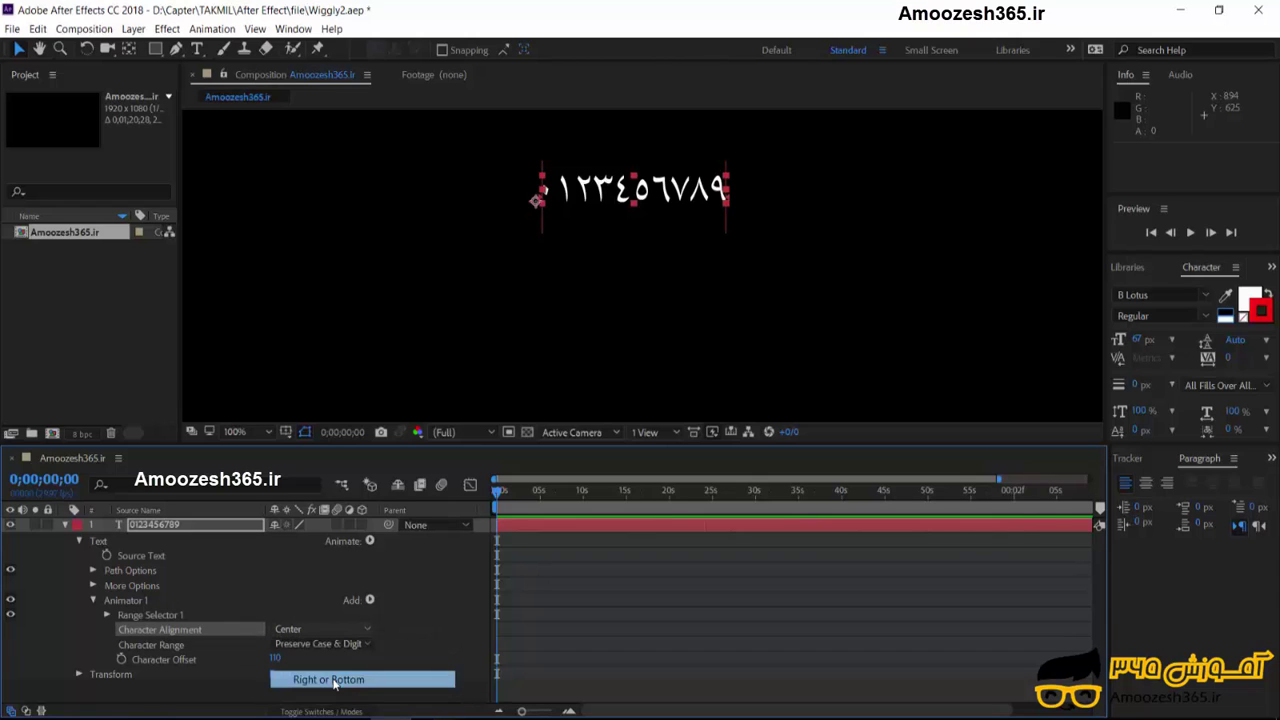
{"action": "left_click", "coordinate": [331, 629]}
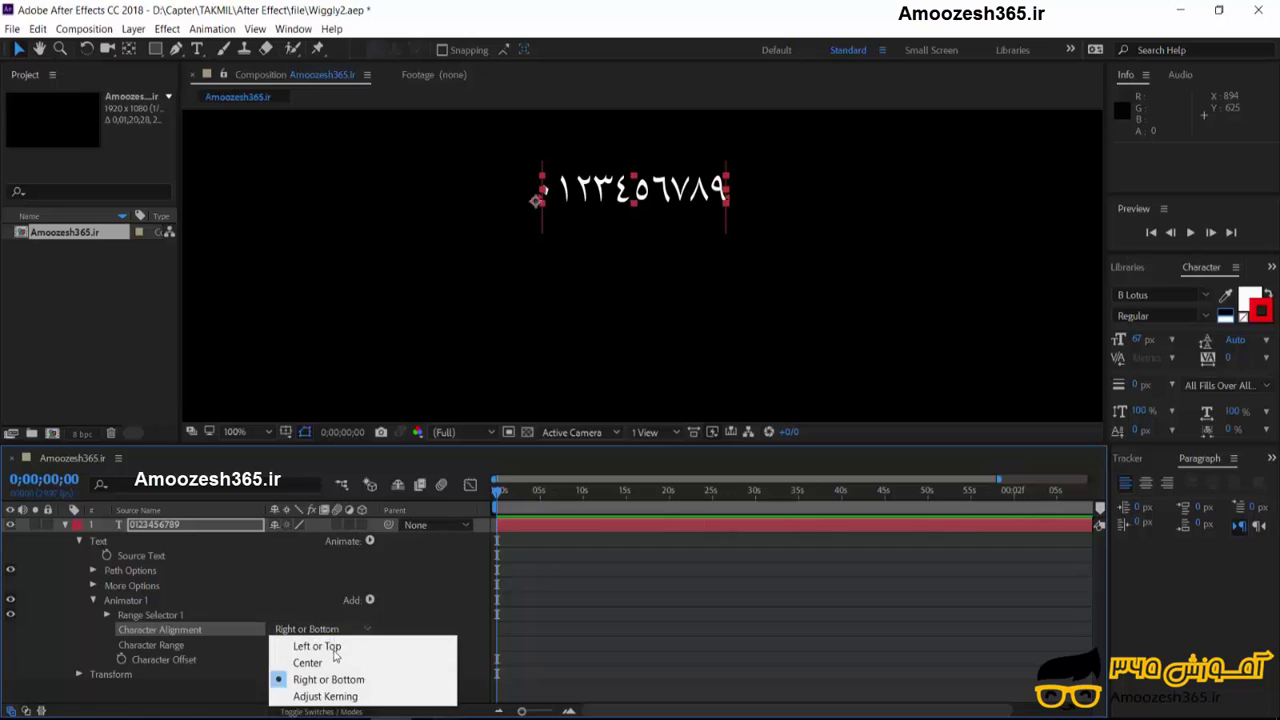
{"action": "left_click", "coordinate": [342, 700]}
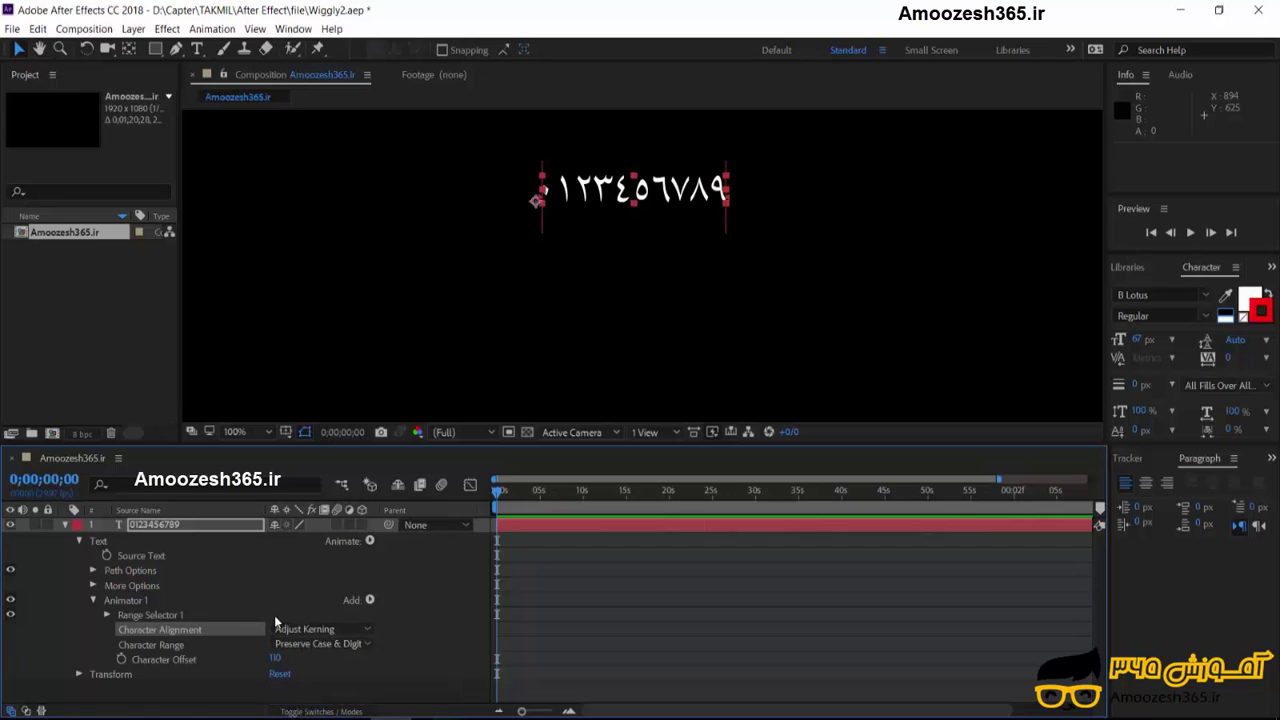
Preview Full Unicode range, then set Character Range back to Preserve Case & Digits.
{"action": "left_click", "coordinate": [355, 641]}
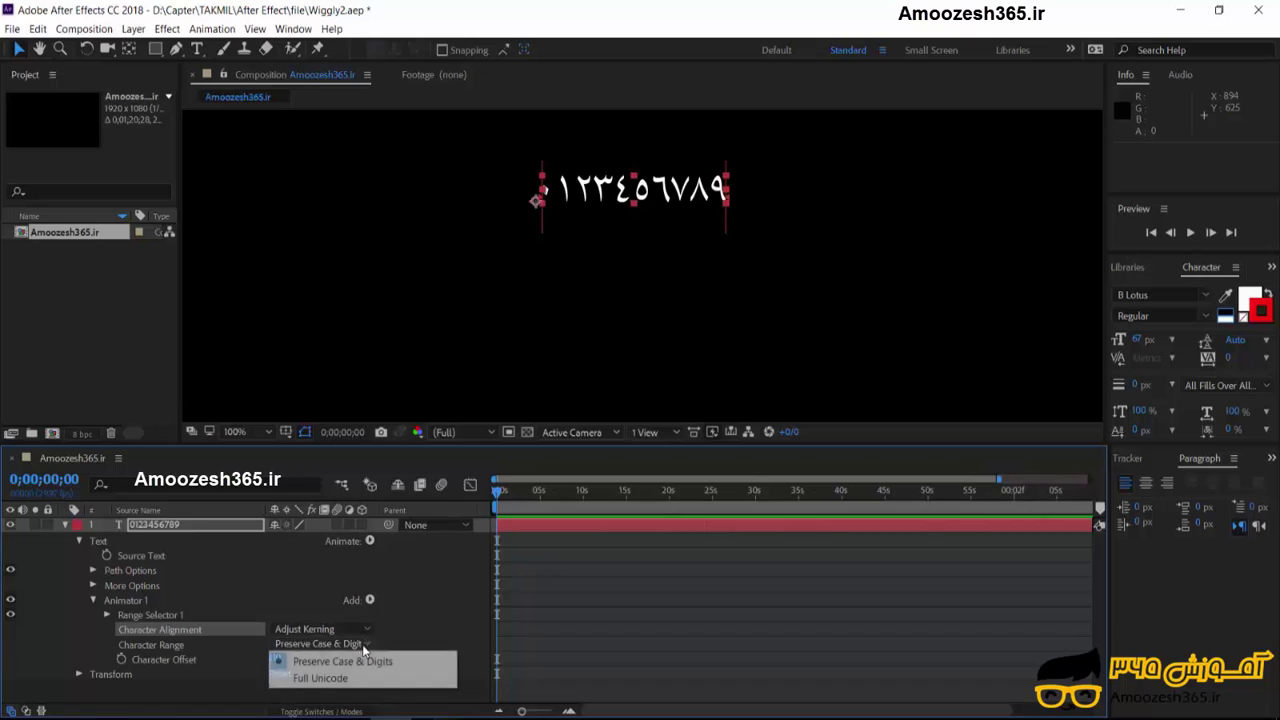
{"action": "left_click", "coordinate": [360, 677]}
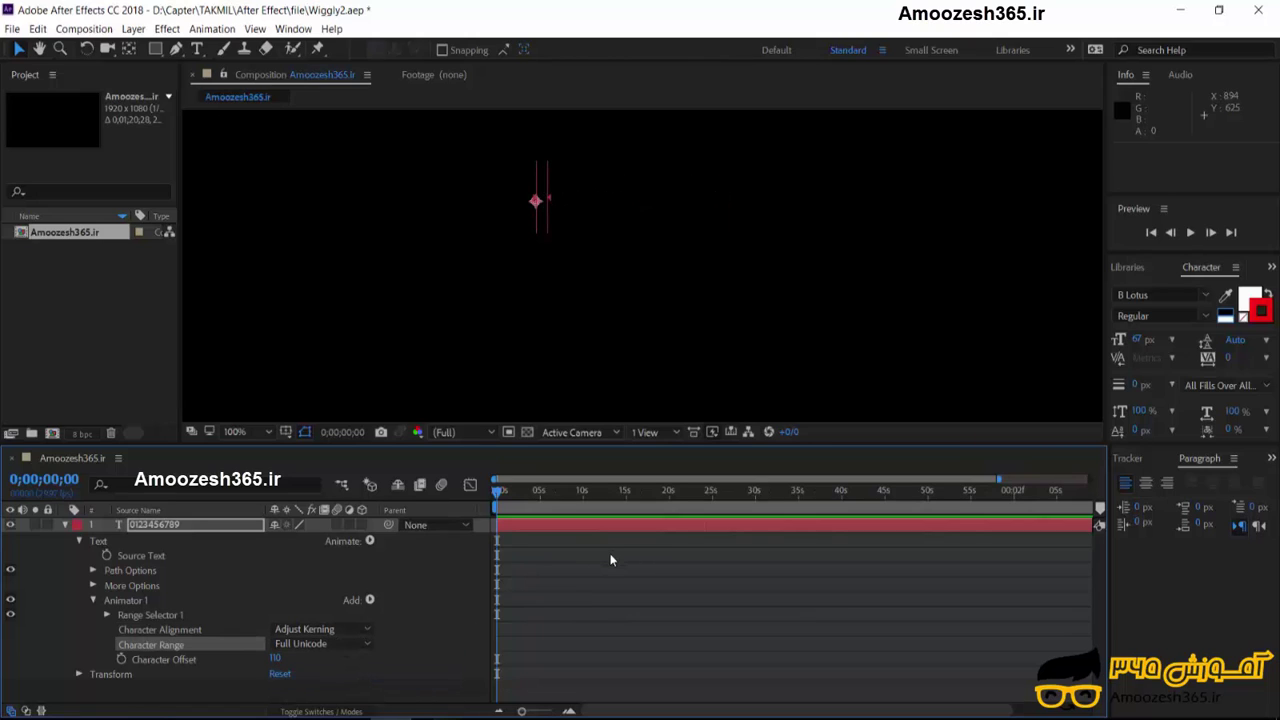
{"action": "key", "text": "space"}
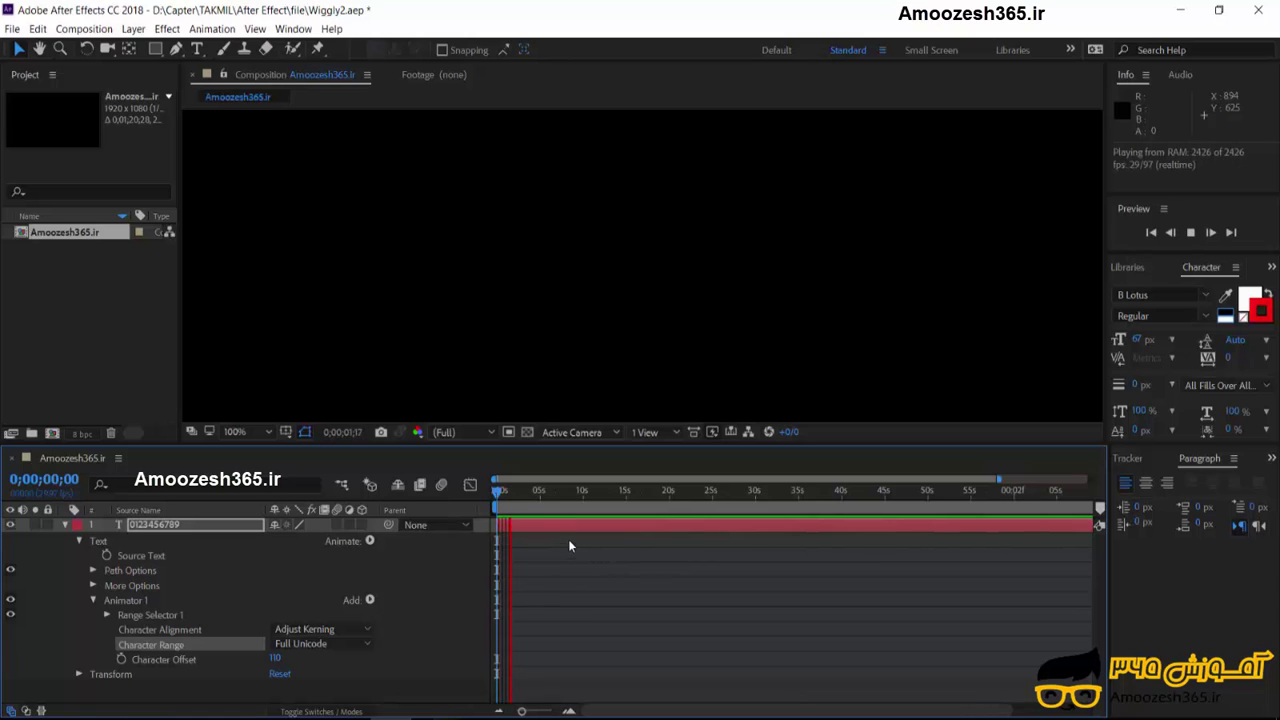
{"action": "key", "text": "space"}
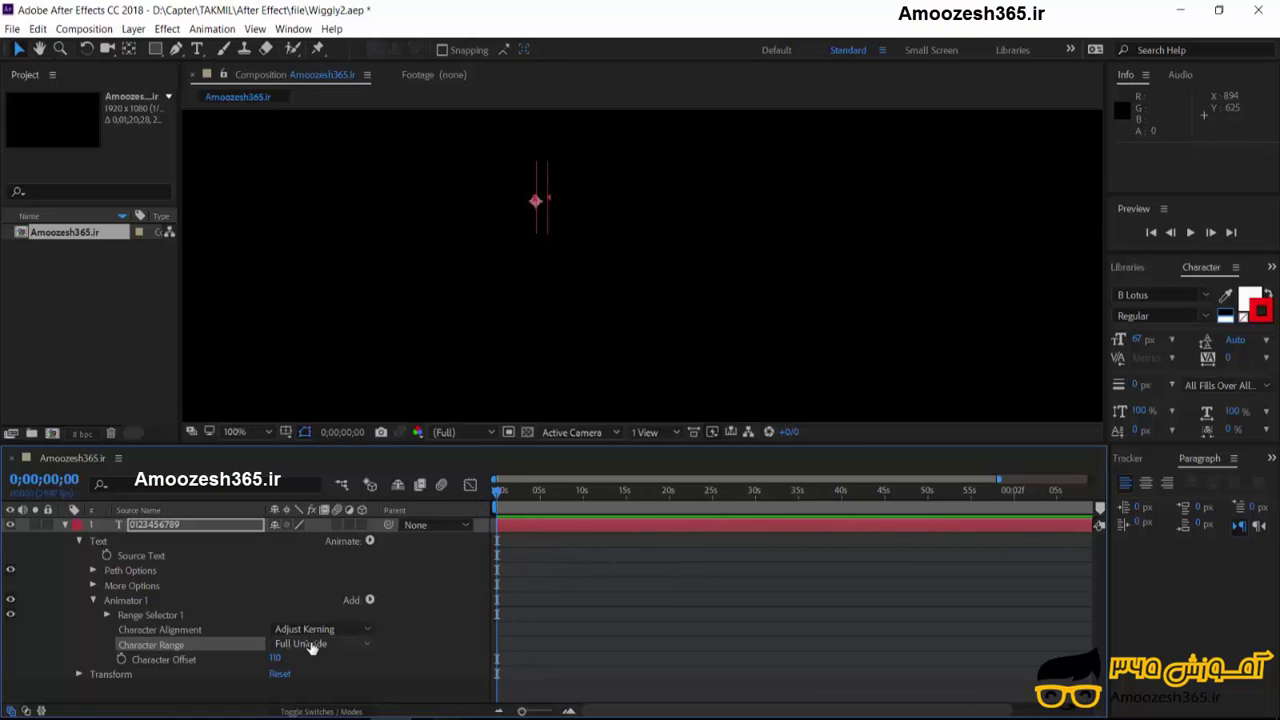
{"action": "left_click", "coordinate": [312, 645]}
{"action": "left_click", "coordinate": [316, 659]}
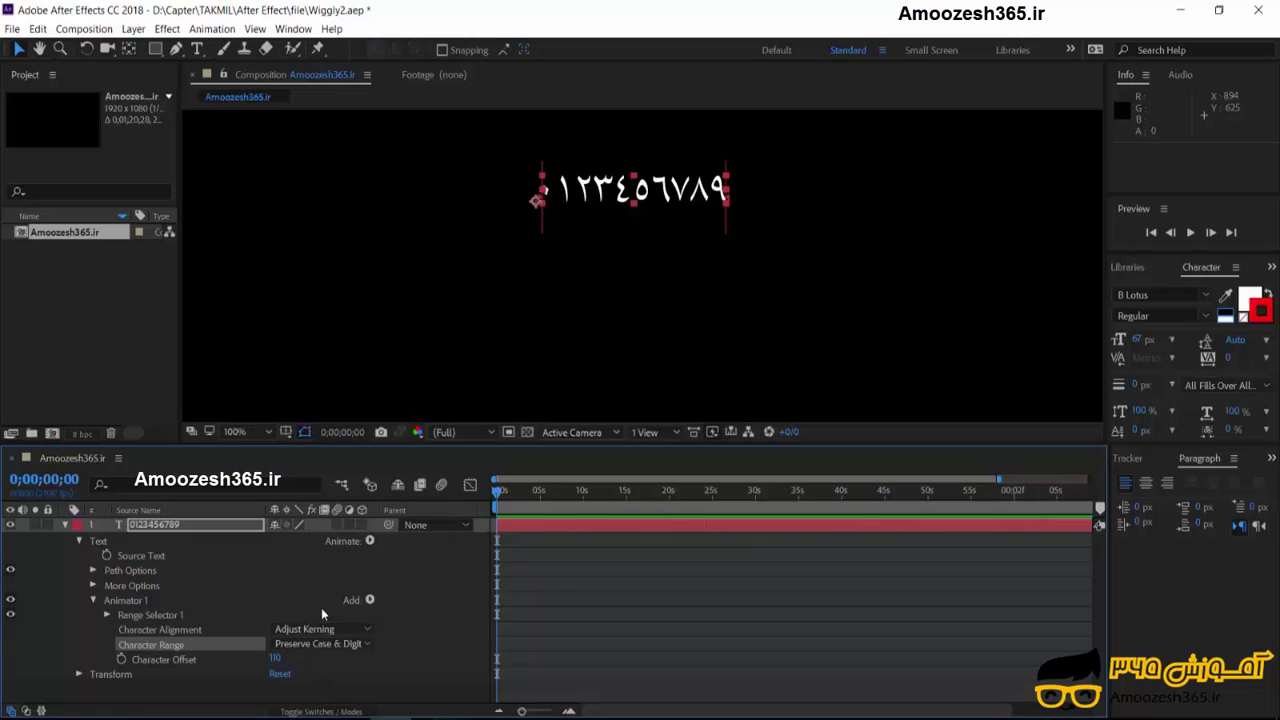
Try Left, Center and Right alignments with varied offsets, ending on Adjust Kerning.
{"action": "left_click", "coordinate": [310, 629]}
{"action": "left_click", "coordinate": [315, 645]}
{"action": "left_click", "coordinate": [315, 629]}
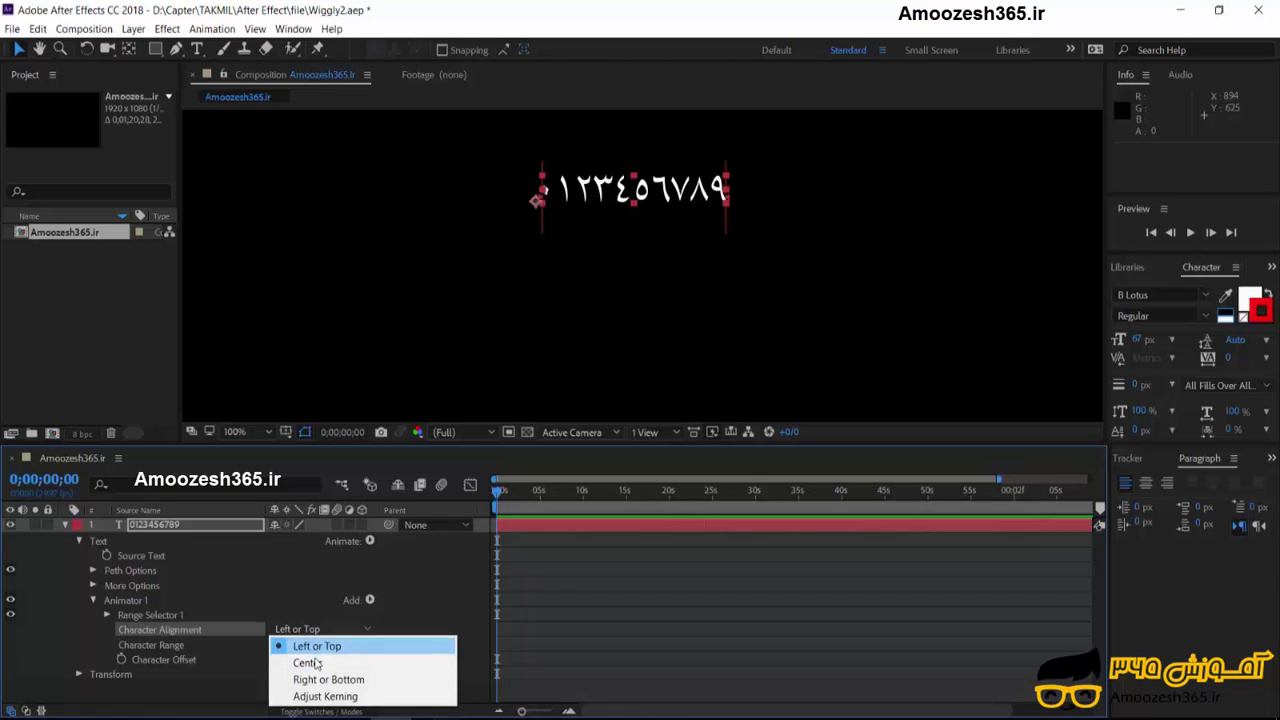
{"action": "left_click", "coordinate": [300, 659]}
{"action": "left_click_drag", "start_coordinate": [277, 658], "coordinate": [330, 658]}
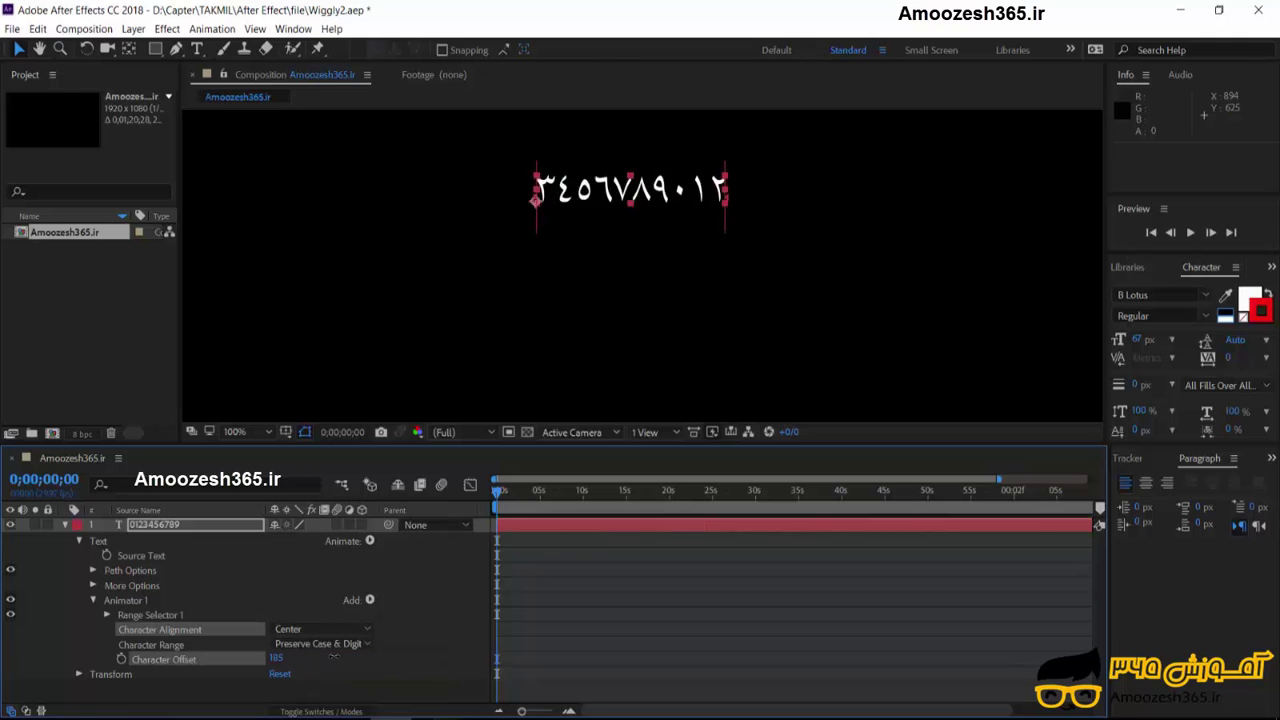
{"action": "left_click", "coordinate": [315, 629]}
{"action": "left_click", "coordinate": [318, 677]}
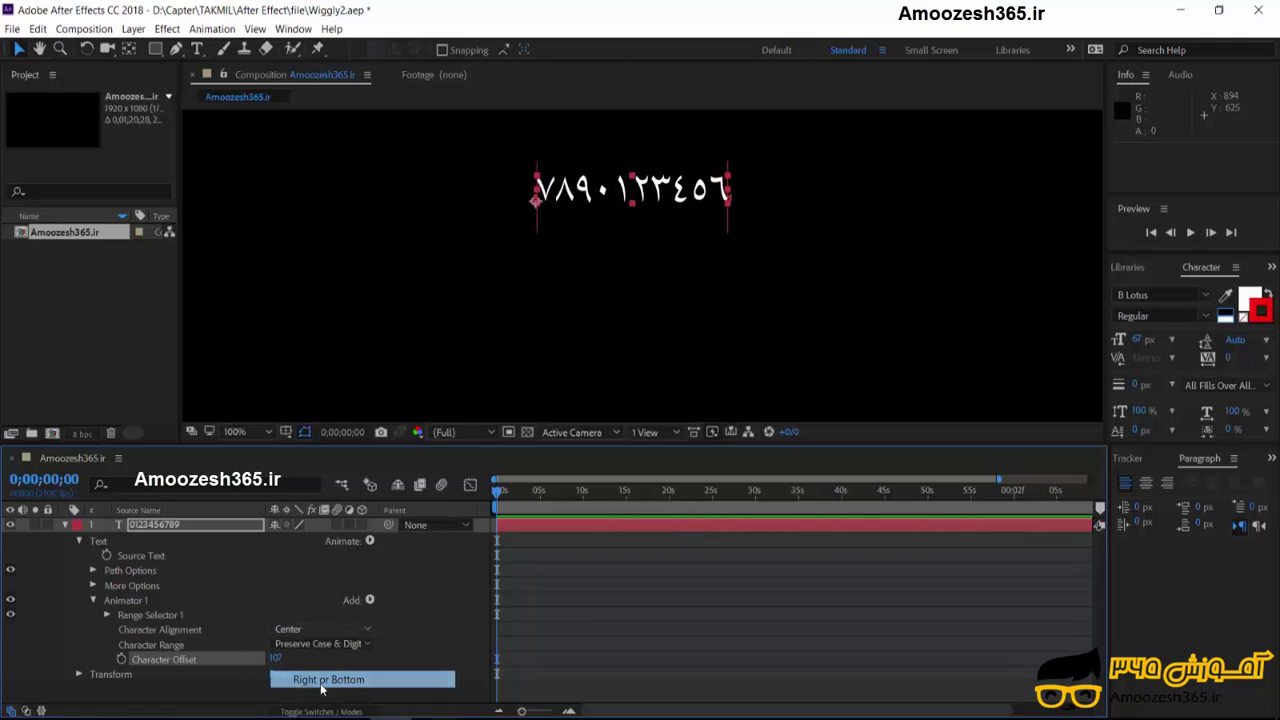
{"action": "left_click_drag", "start_coordinate": [277, 658], "coordinate": [328, 632]}
{"action": "left_click", "coordinate": [315, 629]}
{"action": "left_click", "coordinate": [300, 695]}
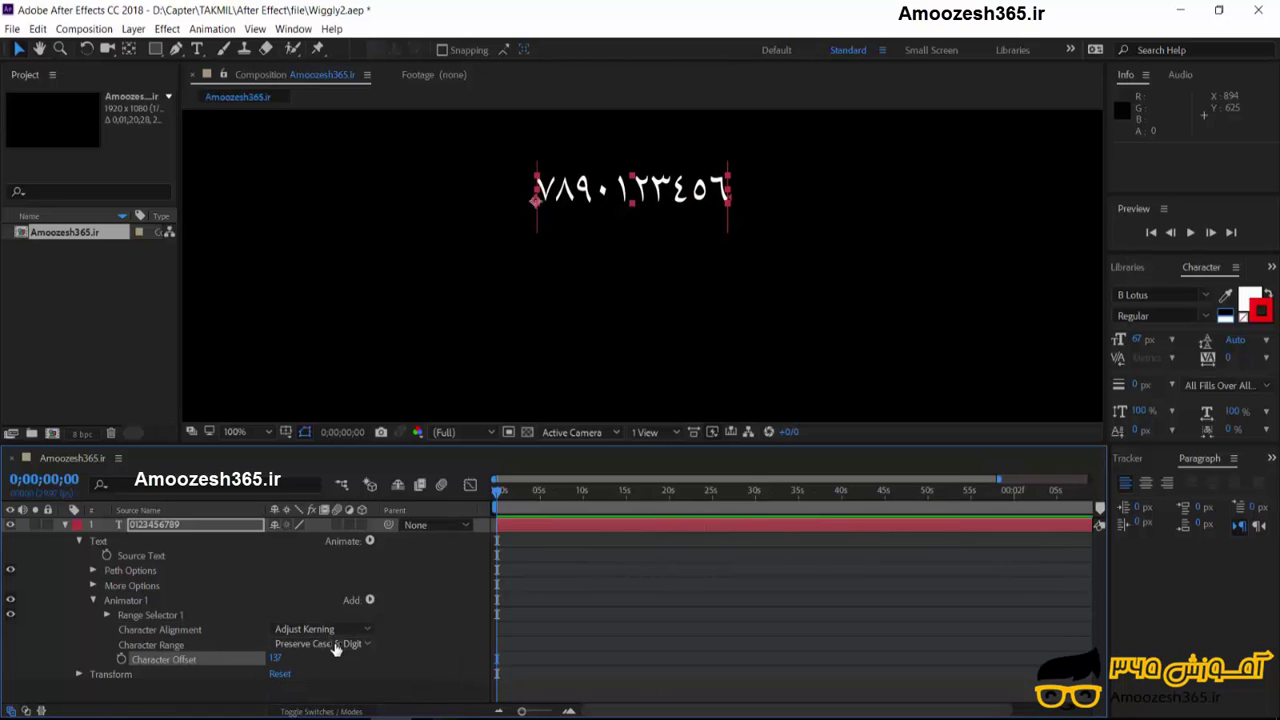
Set Character Range to Full Unicode and scrub Character Offset to 106.
{"action": "left_click", "coordinate": [336, 648]}
{"action": "left_click", "coordinate": [330, 677]}
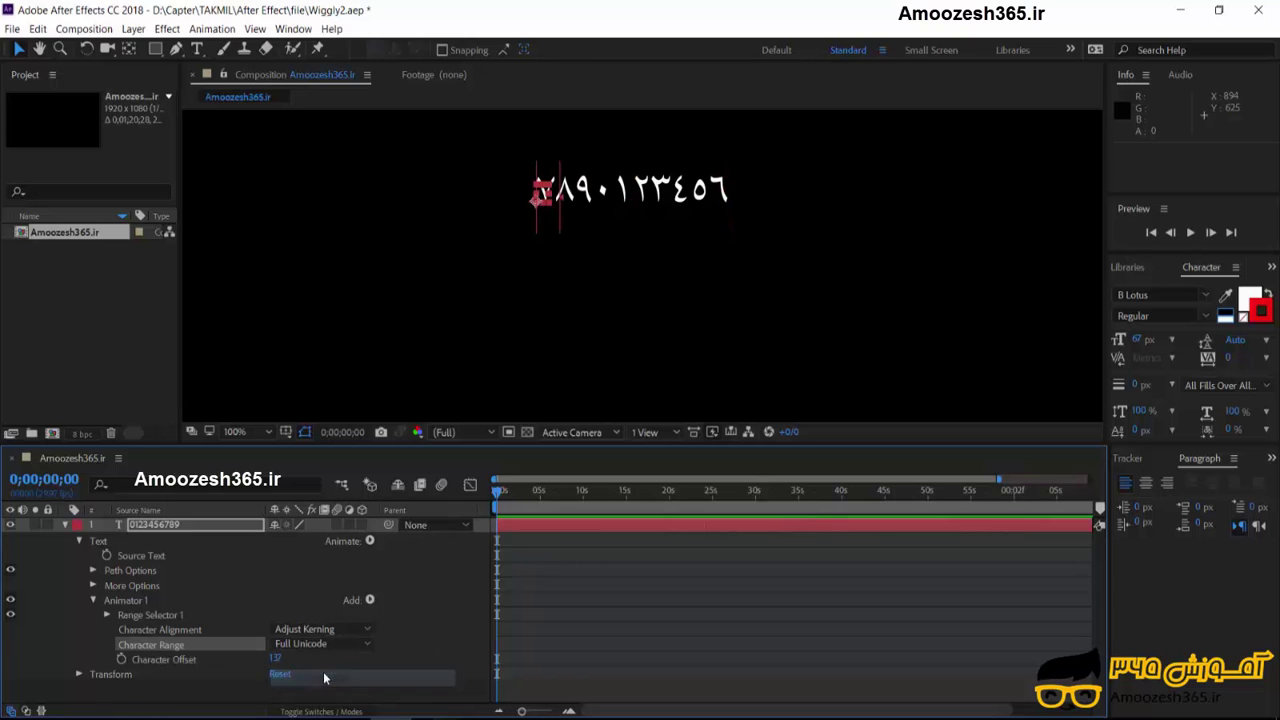
{"action": "mouse_move", "coordinate": [275, 662]}
{"action": "left_mouse_down"}
{"action": "mouse_move", "coordinate": [318, 657]}
{"action": "mouse_move", "coordinate": [218, 655]}
{"action": "mouse_move", "coordinate": [366, 657]}
{"action": "left_mouse_up"}
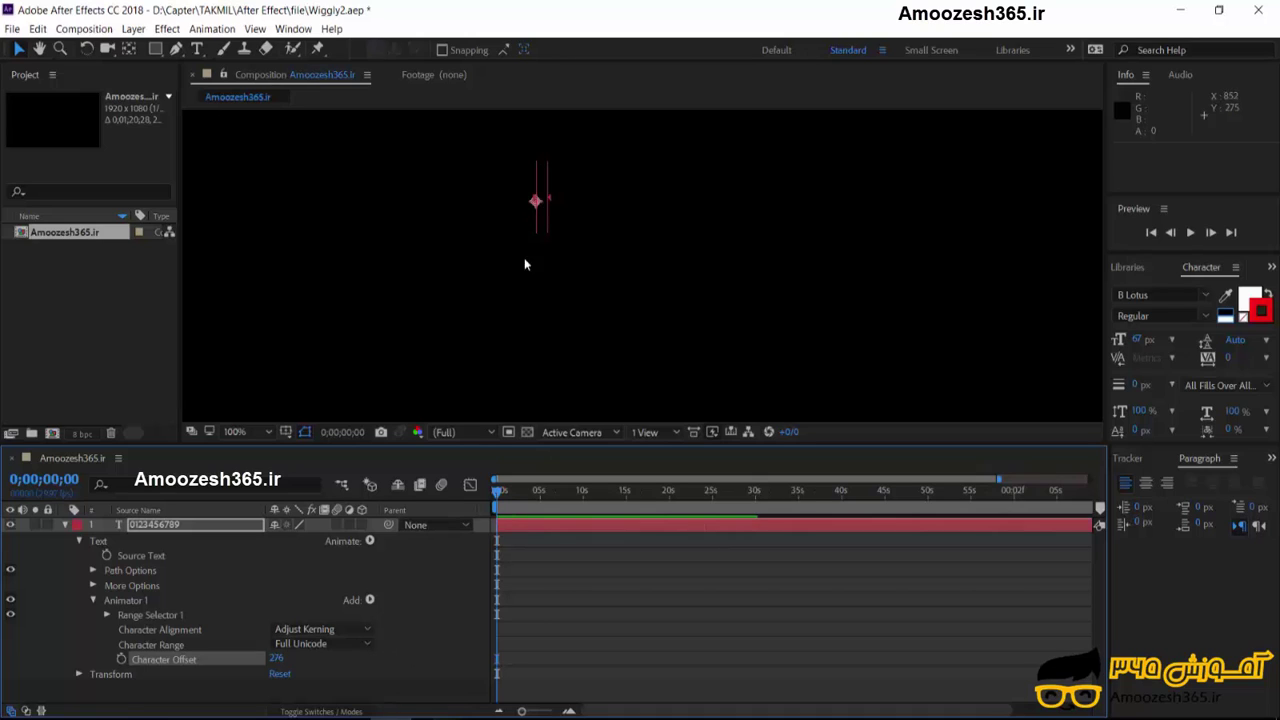
{"action": "mouse_move", "coordinate": [283, 663]}
{"action": "left_mouse_down"}
{"action": "mouse_move", "coordinate": [298, 657]}
{"action": "mouse_move", "coordinate": [224, 659]}
{"action": "mouse_move", "coordinate": [250, 659]}
{"action": "mouse_move", "coordinate": [196, 645]}
{"action": "left_mouse_up"}
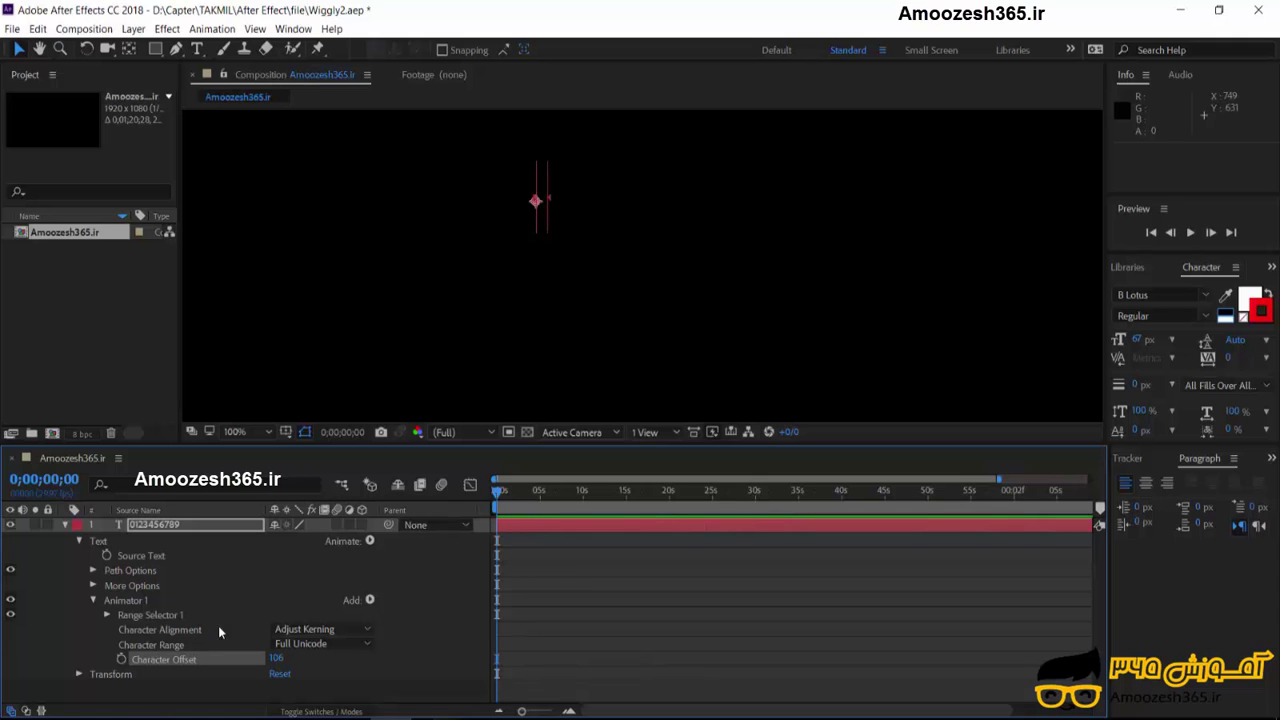
Change the text layer's font to Webdings.
{"action": "left_click", "coordinate": [1205, 295]}
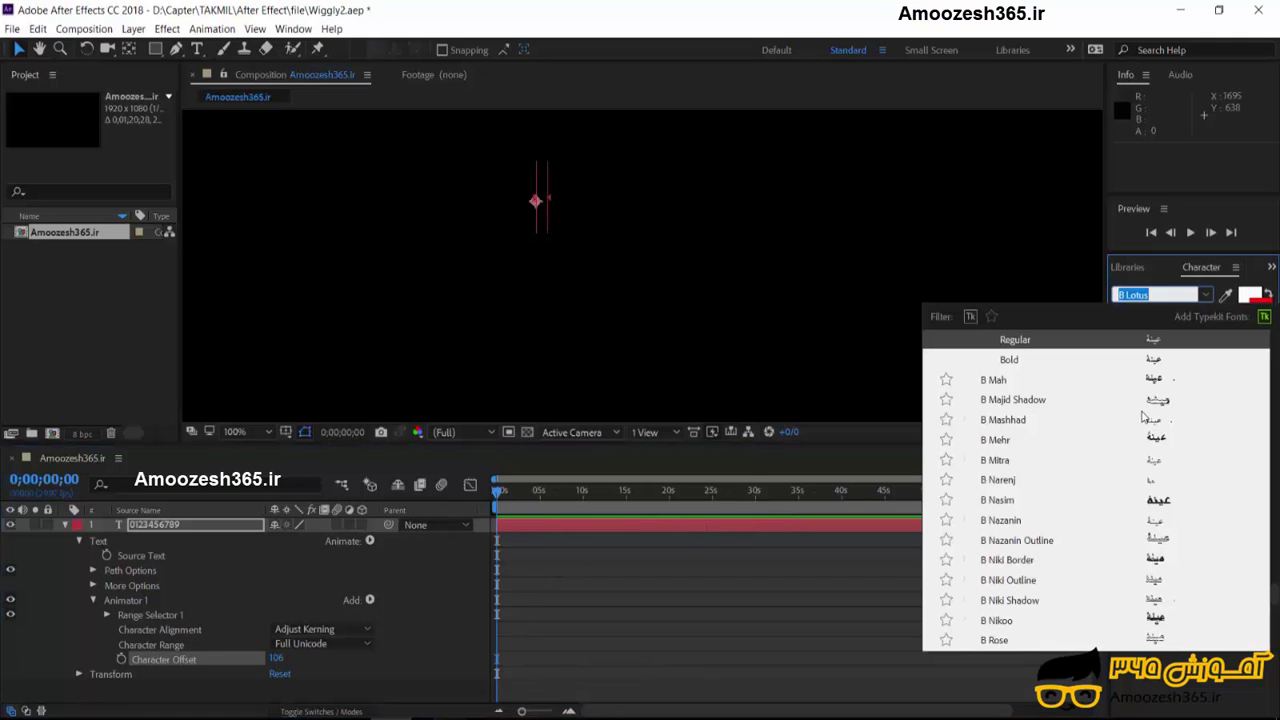
{"action": "scroll", "coordinate": [1143, 417], "scroll_direction": "up", "scroll_amount": 4}
{"action": "scroll", "coordinate": [1143, 417], "scroll_direction": "down", "scroll_amount": 20}
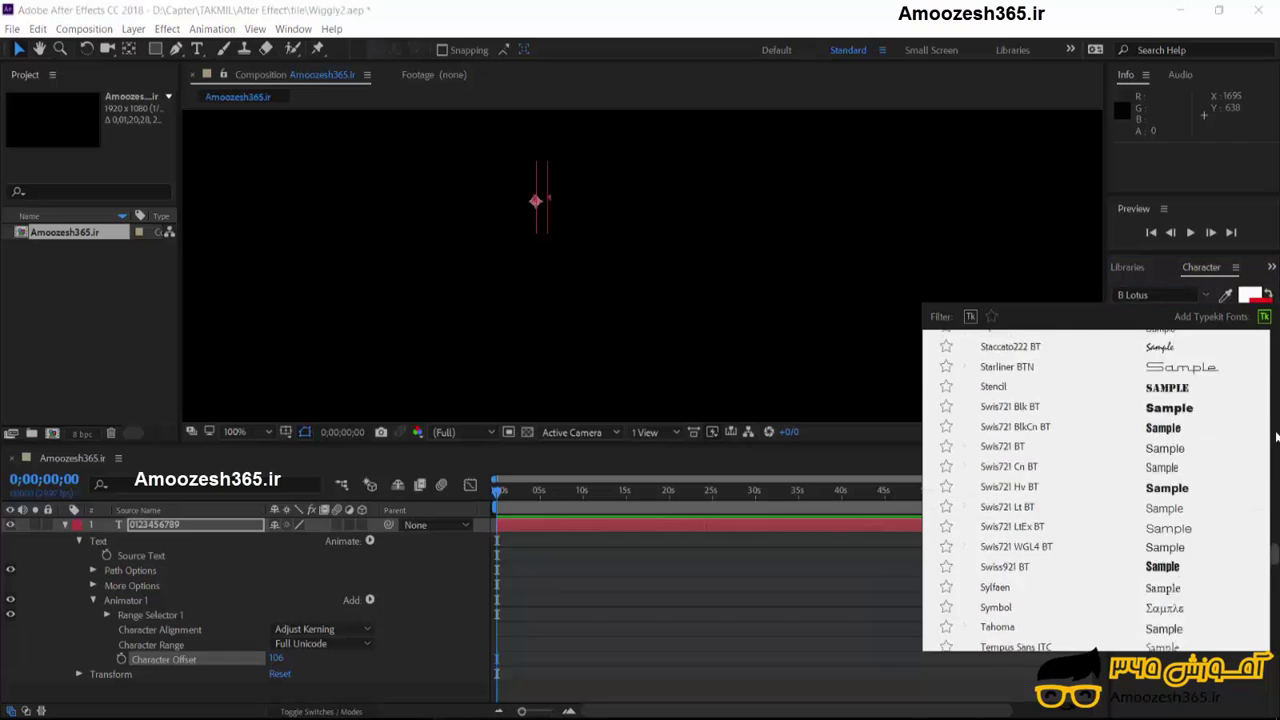
{"action": "left_click_drag", "start_coordinate": [1276, 437], "coordinate": [1275, 335]}
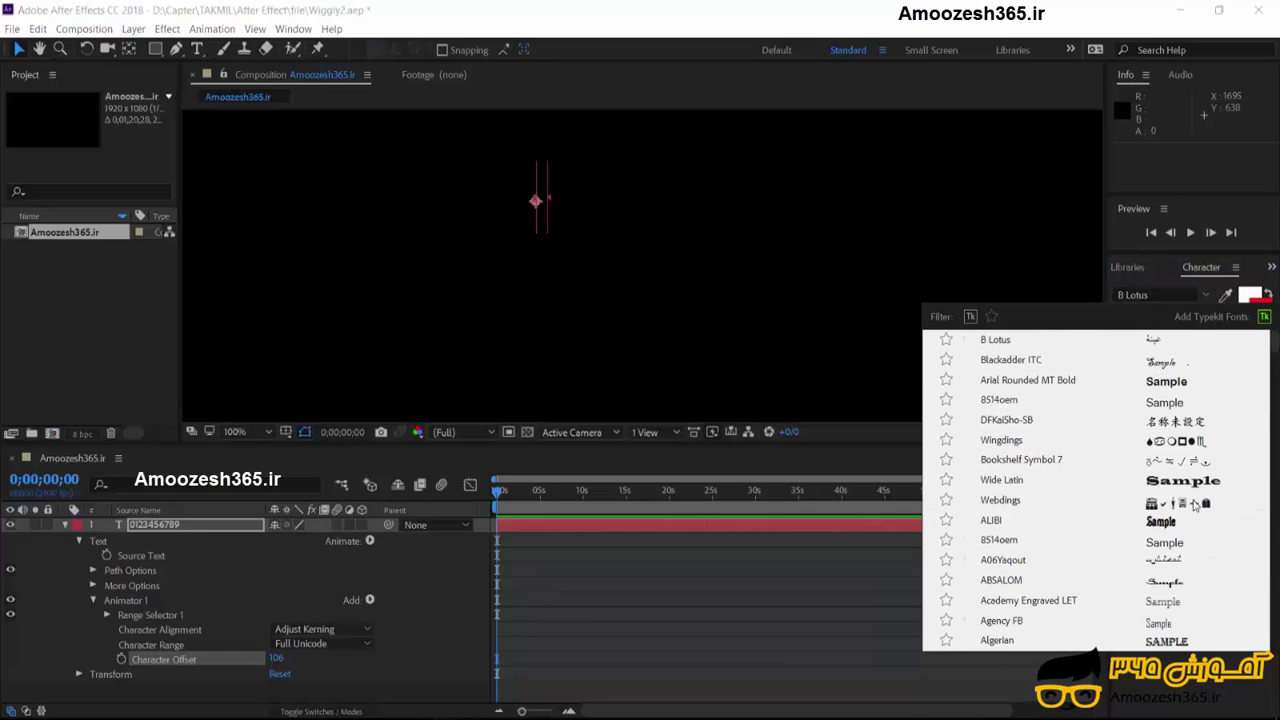
{"action": "left_click", "coordinate": [1194, 505]}
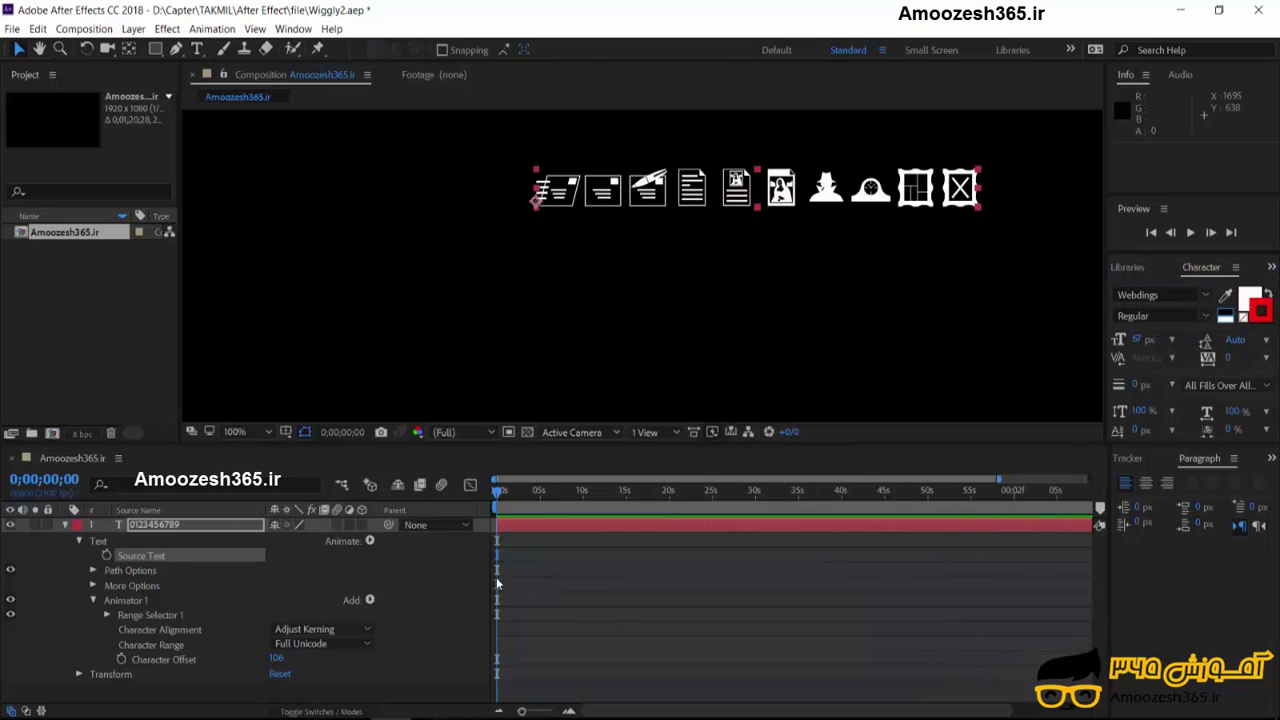
Set Character Alignment to Center and enter a Character Offset of 126.
{"action": "mouse_move", "coordinate": [276, 658]}
{"action": "left_mouse_down"}
{"action": "mouse_move", "coordinate": [366, 659]}
{"action": "mouse_move", "coordinate": [180, 646]}
{"action": "left_mouse_up"}
{"action": "left_click", "coordinate": [305, 643]}
{"action": "left_click", "coordinate": [307, 663]}
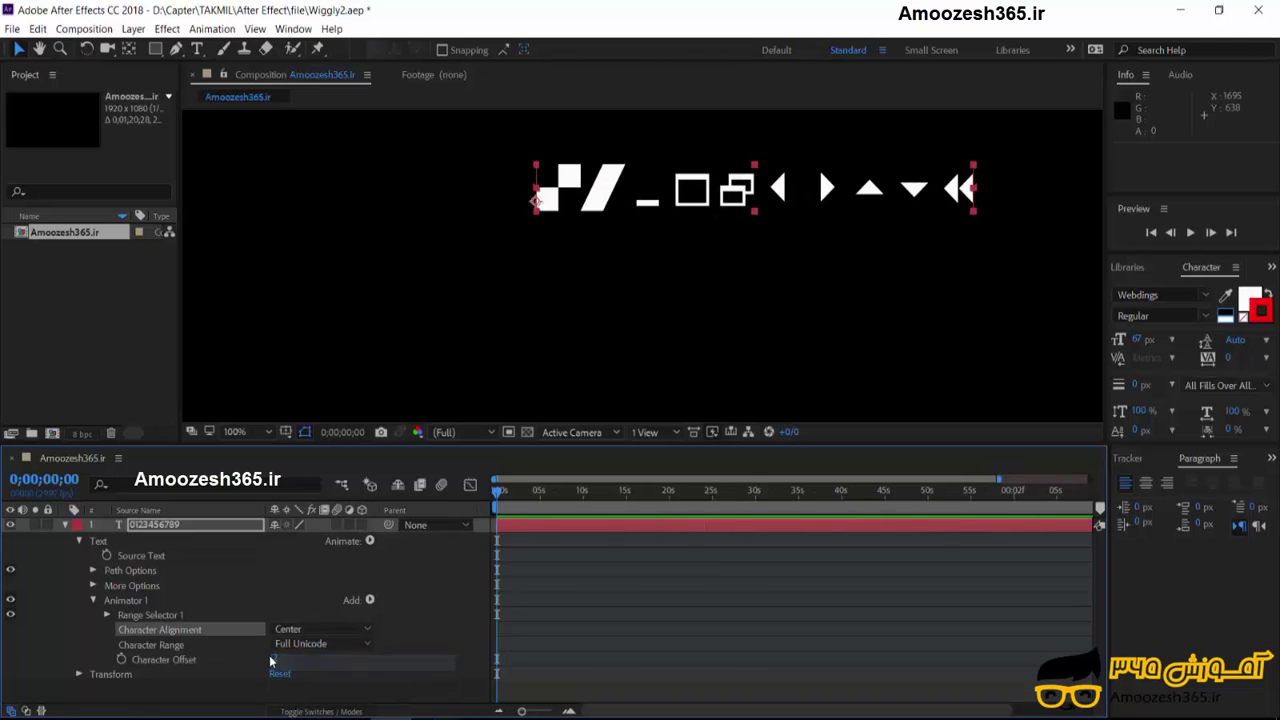
{"action": "left_click", "coordinate": [276, 659]}
{"action": "type", "text": "126"}
{"action": "key", "text": "Return"}
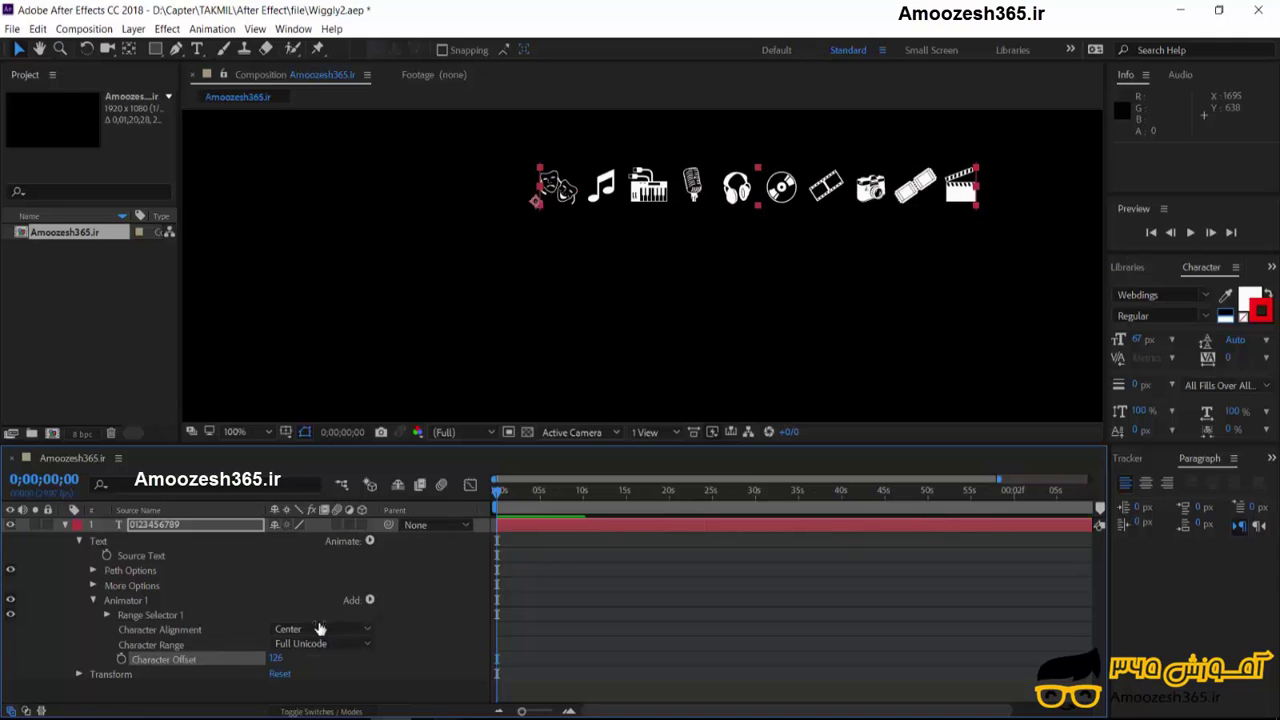
Try Left alignment and Preserve Case & Digits, then use Full Unicode with Character Offset 44.
{"action": "left_click", "coordinate": [320, 629]}
{"action": "left_click", "coordinate": [290, 646]}
{"action": "left_click", "coordinate": [320, 644]}
{"action": "left_click", "coordinate": [300, 658]}
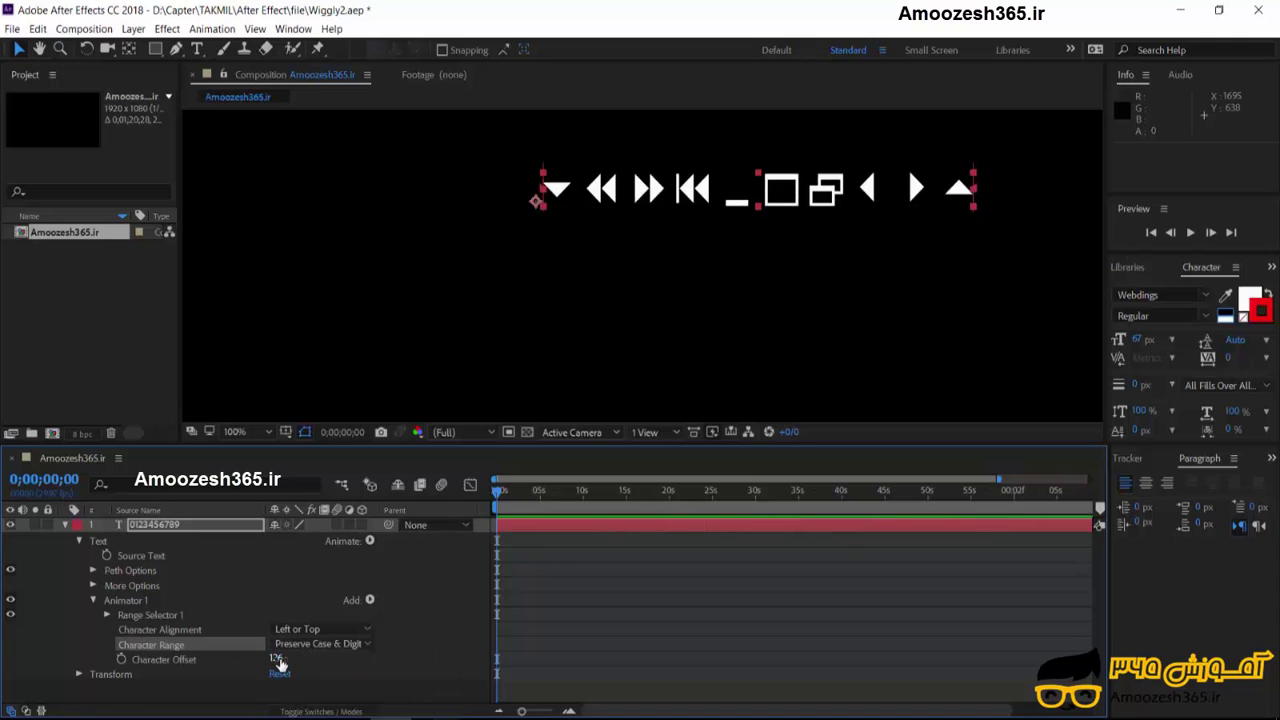
{"action": "left_click_drag", "start_coordinate": [277, 658], "coordinate": [300, 658]}
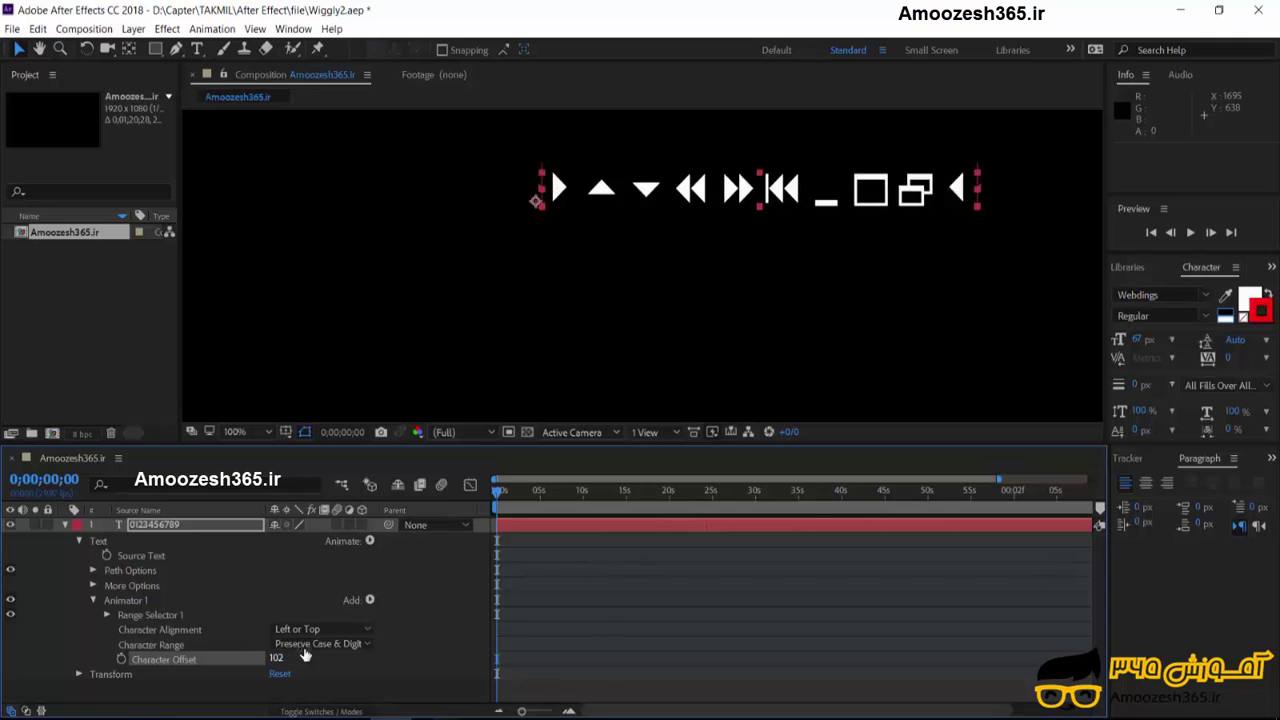
{"action": "left_click", "coordinate": [320, 644]}
{"action": "left_click", "coordinate": [300, 678]}
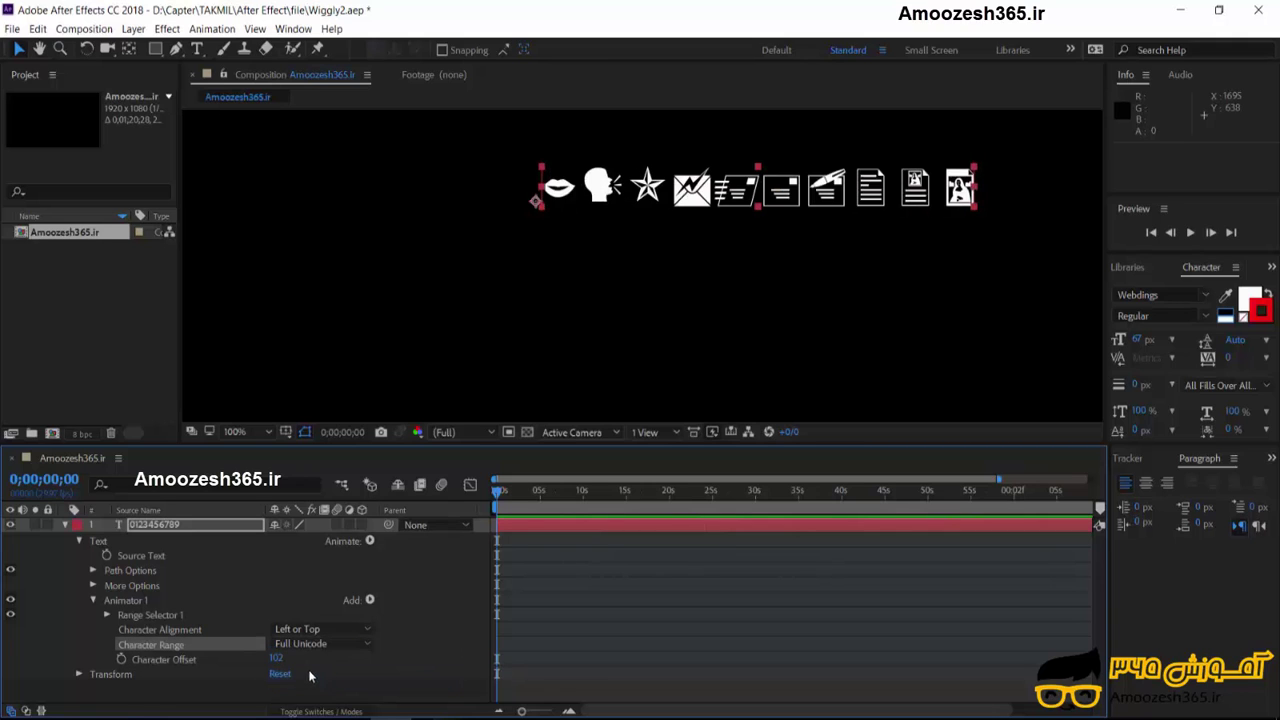
{"action": "left_click_drag", "start_coordinate": [278, 658], "coordinate": [243, 652]}
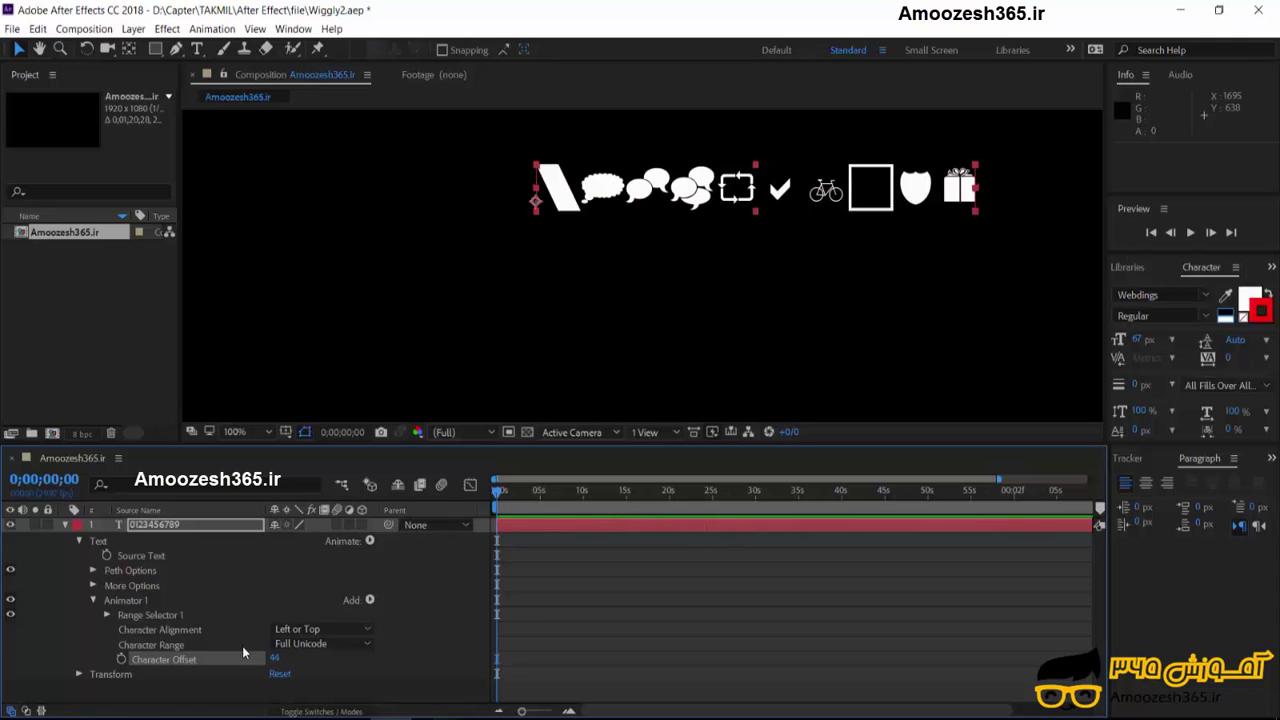
{"action": "left_click", "coordinate": [367, 601]}
{"action": "mouse_move", "coordinate": [408, 619]}
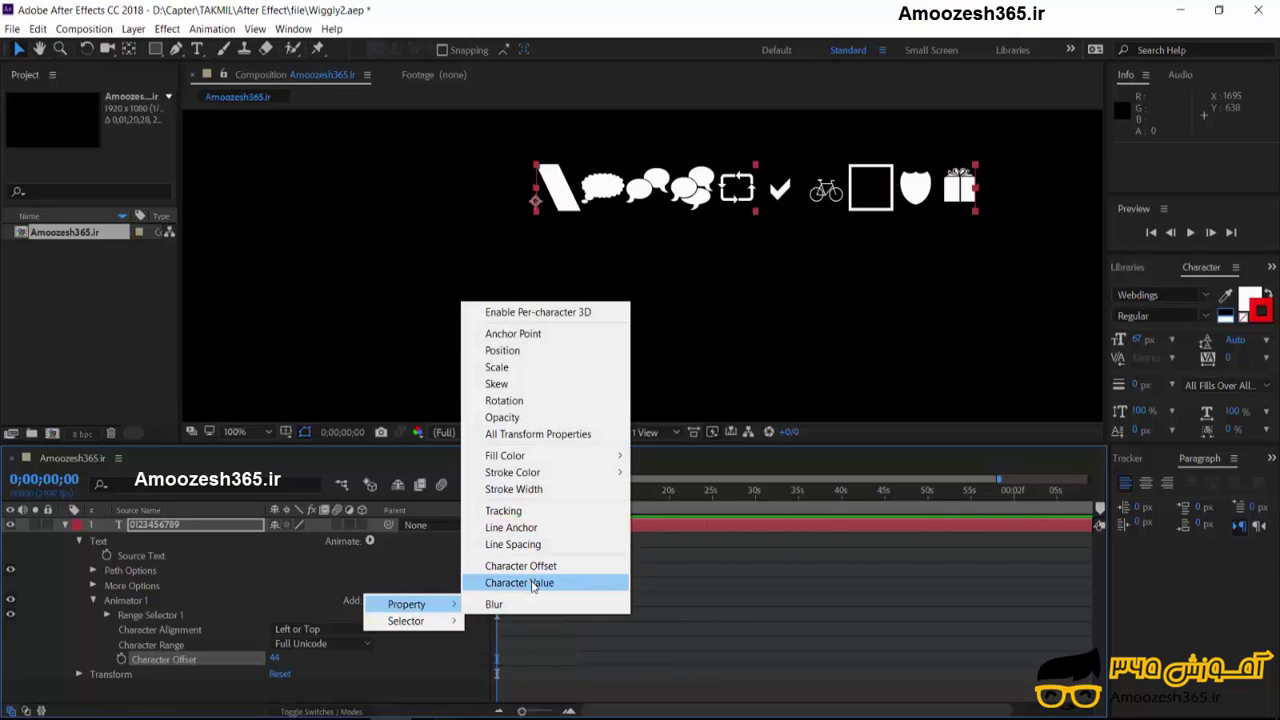
Add Character Value, scrub it to 40, and delete the Character Offset property.
{"action": "left_click", "coordinate": [532, 584]}
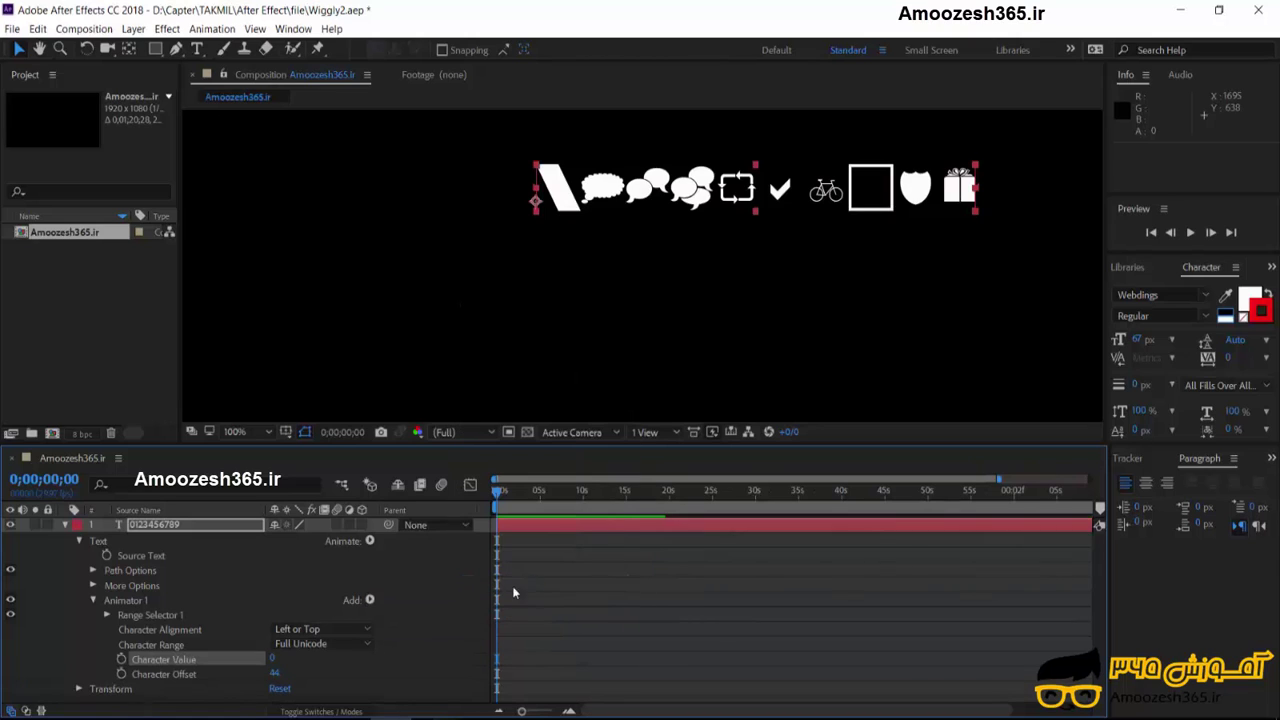
{"action": "left_click_drag", "start_coordinate": [272, 659], "coordinate": [325, 658]}
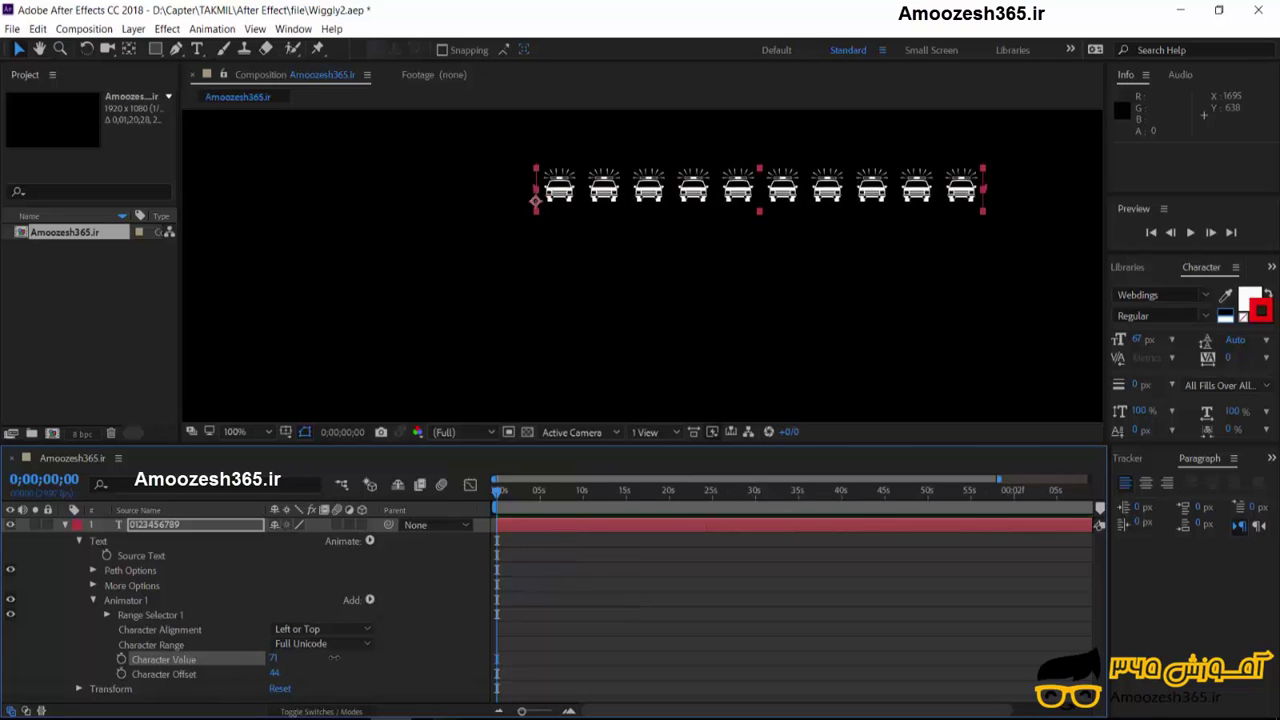
{"action": "left_click_drag", "start_coordinate": [309, 658], "coordinate": [261, 658]}
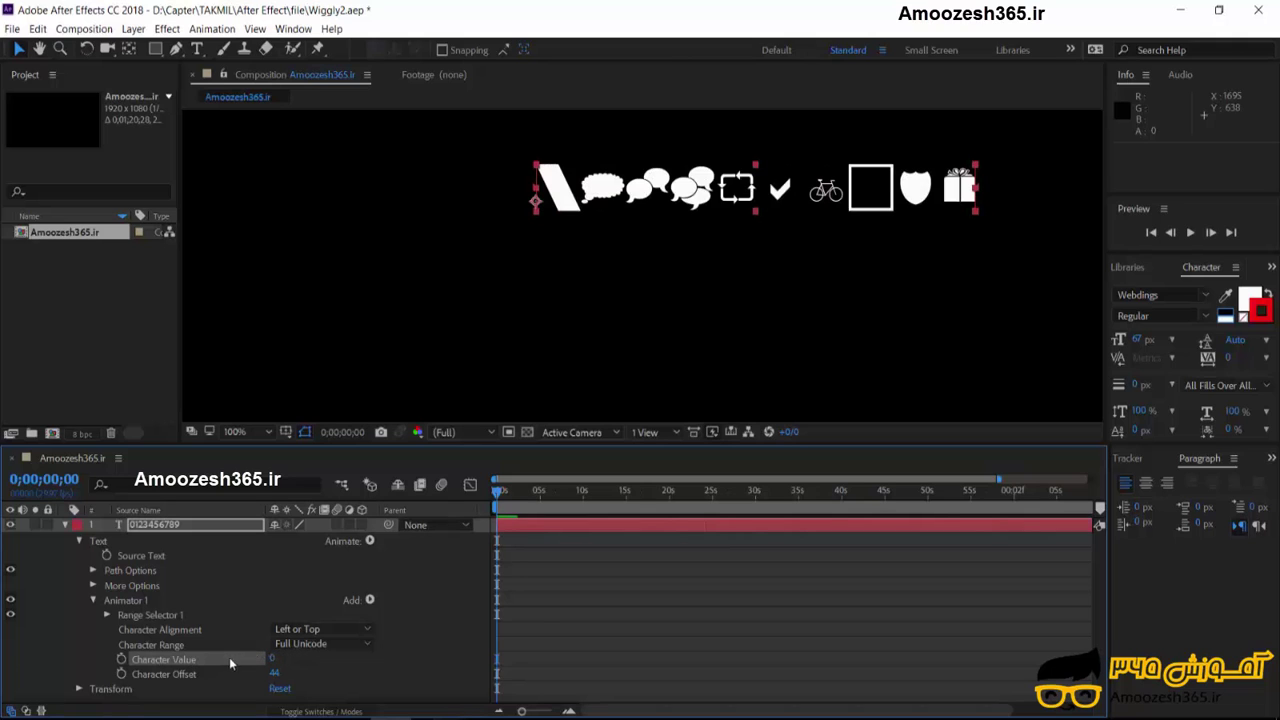
{"action": "left_click_drag", "start_coordinate": [270, 658], "coordinate": [315, 660]}
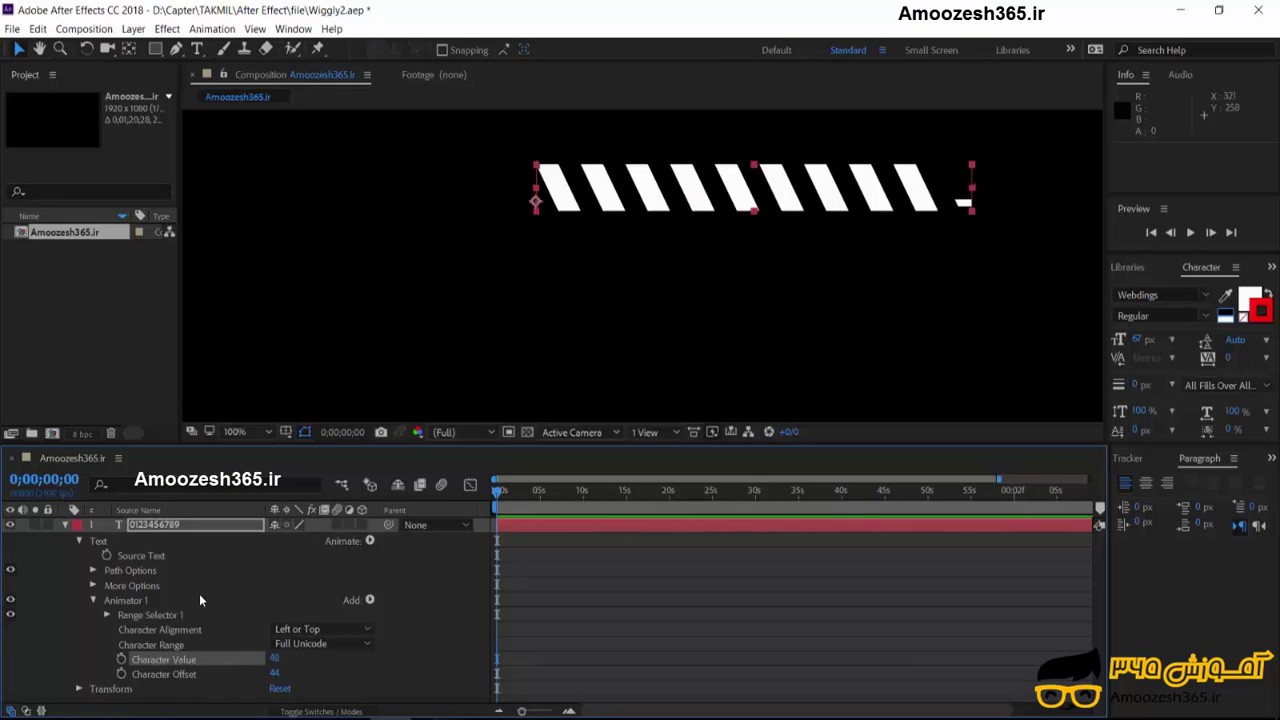
{"action": "left_click", "coordinate": [182, 675]}
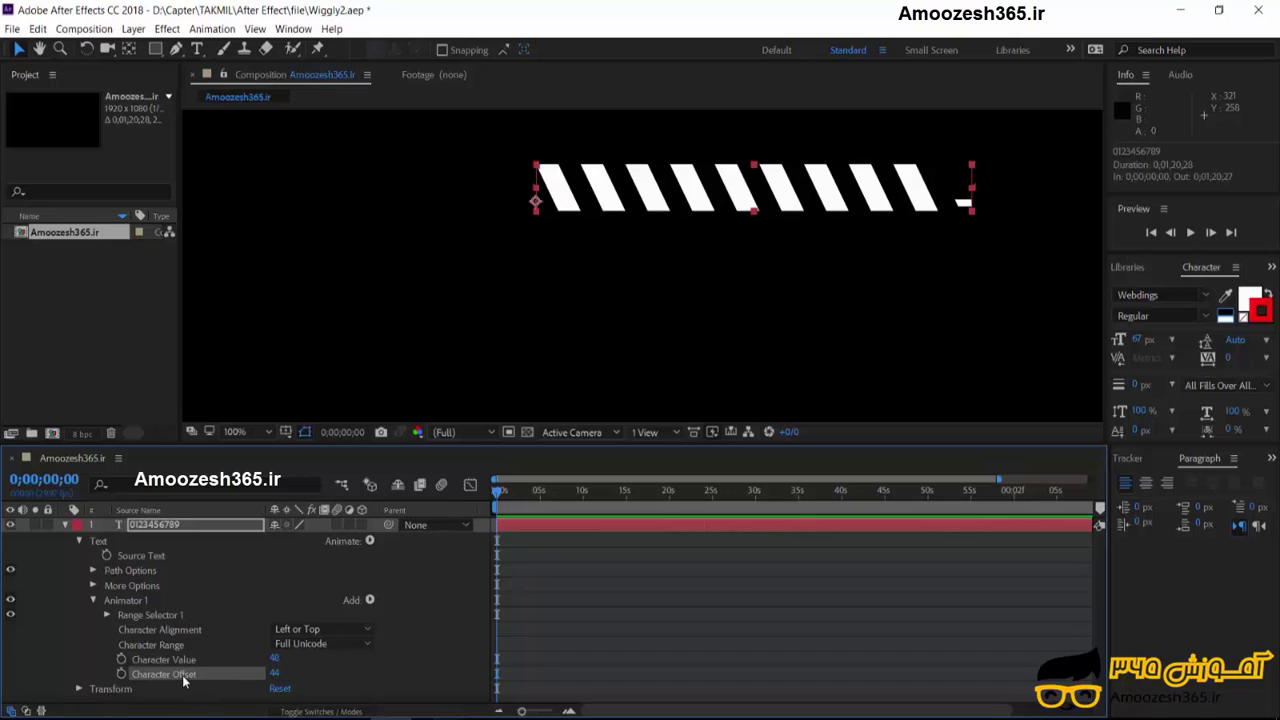
{"action": "key", "text": "Delete"}
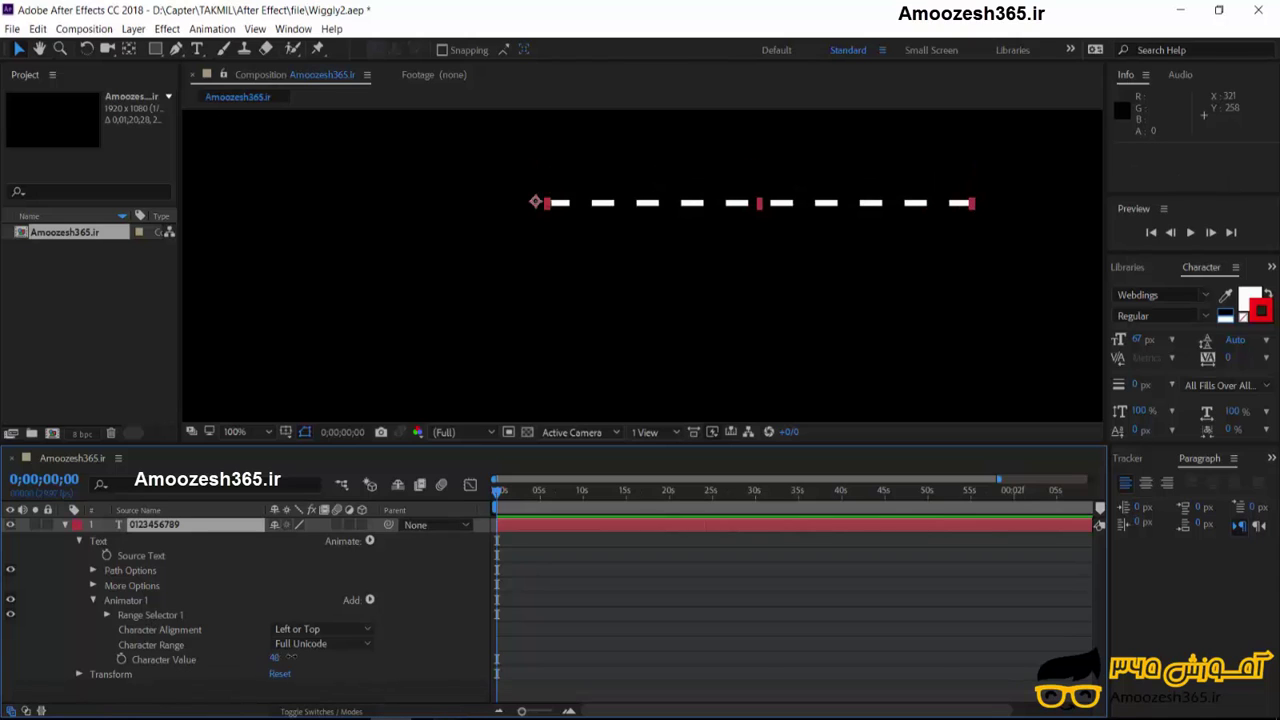
Enter Character Value 50 with Preserve Case & Digits range and Adjust Kerning alignment.
{"action": "mouse_move", "coordinate": [276, 658]}
{"action": "left_mouse_down"}
{"action": "mouse_move", "coordinate": [384, 655]}
{"action": "mouse_move", "coordinate": [203, 657]}
{"action": "left_mouse_up"}
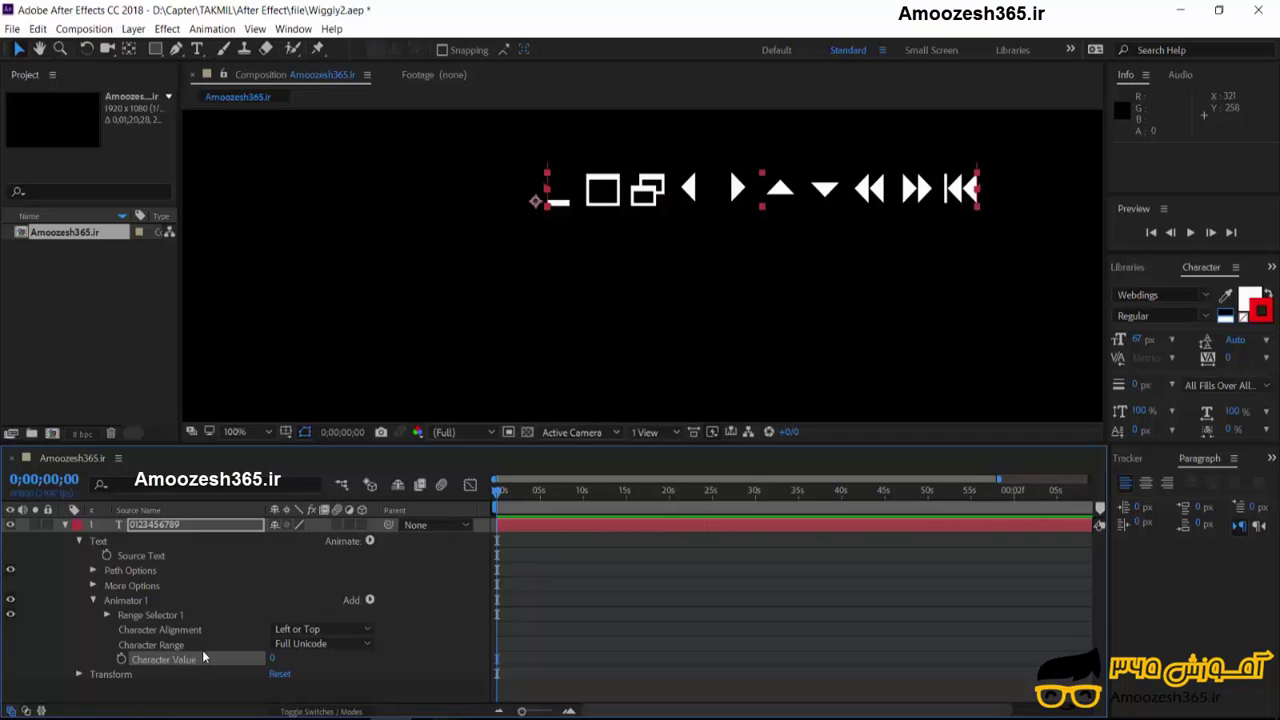
{"action": "left_click", "coordinate": [276, 659]}
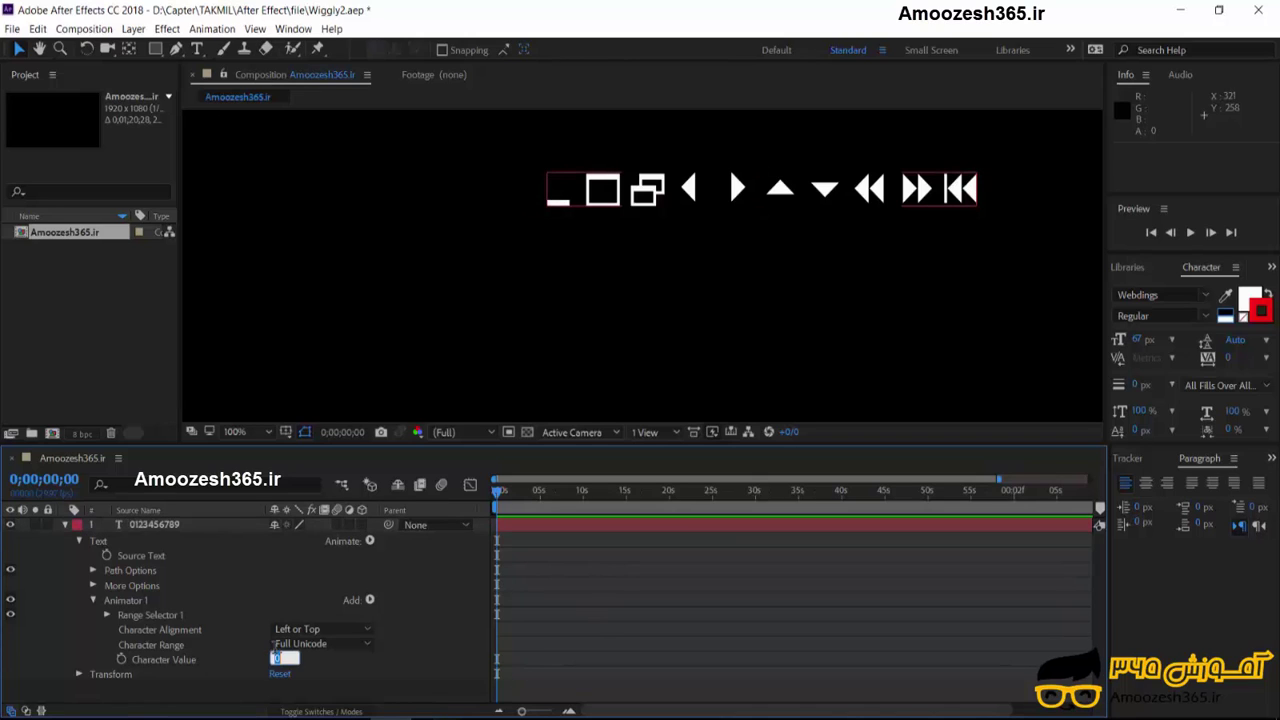
{"action": "type", "text": "50"}
{"action": "key", "text": "Return"}
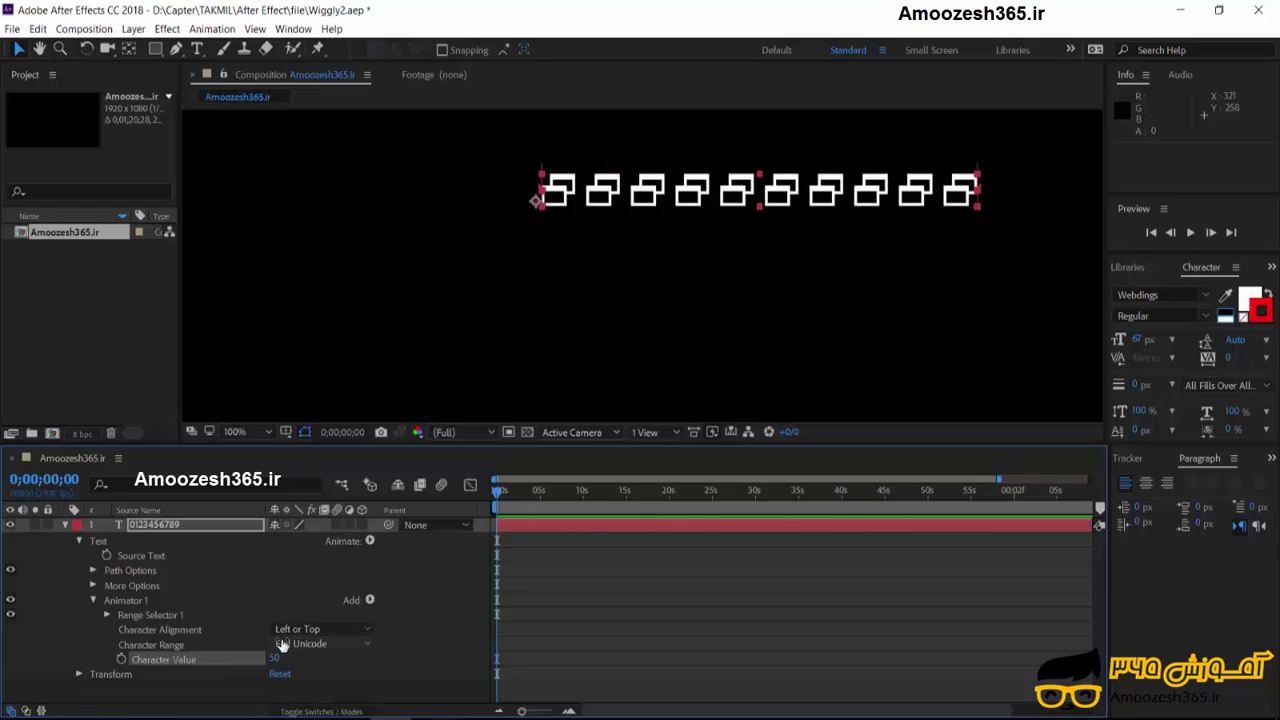
{"action": "left_click", "coordinate": [300, 644]}
{"action": "left_click", "coordinate": [302, 661]}
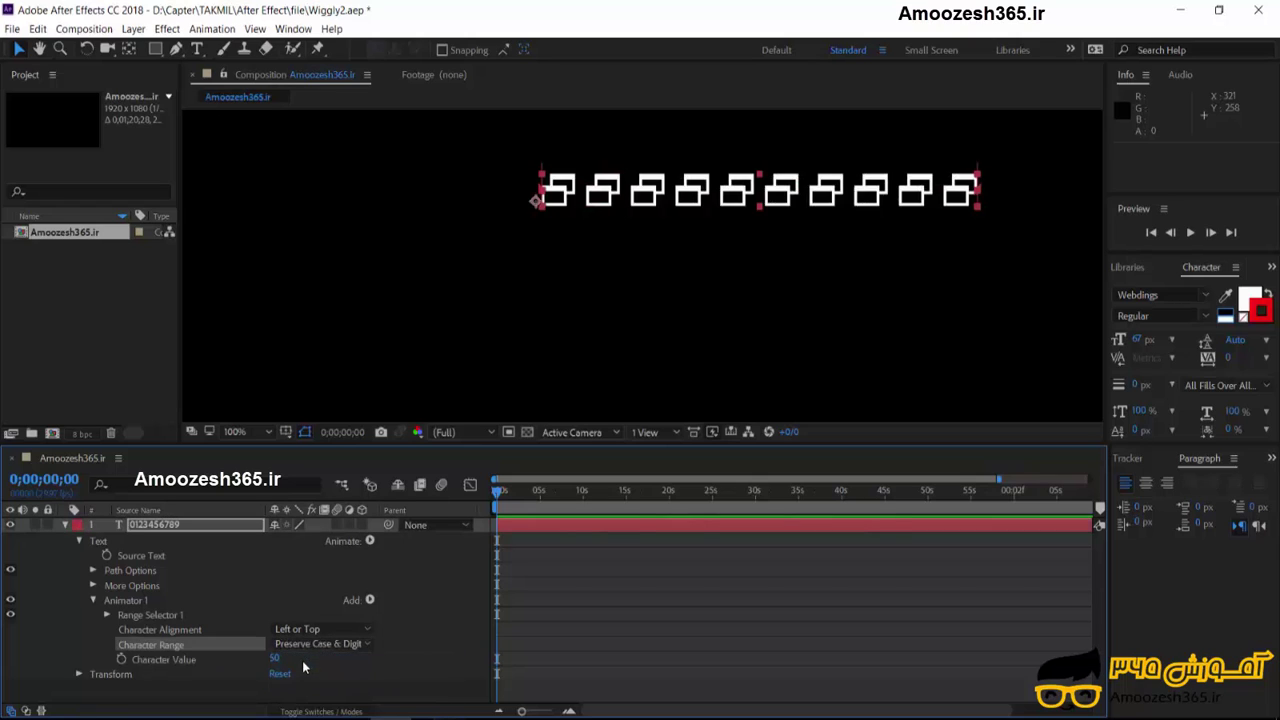
{"action": "left_click", "coordinate": [305, 630]}
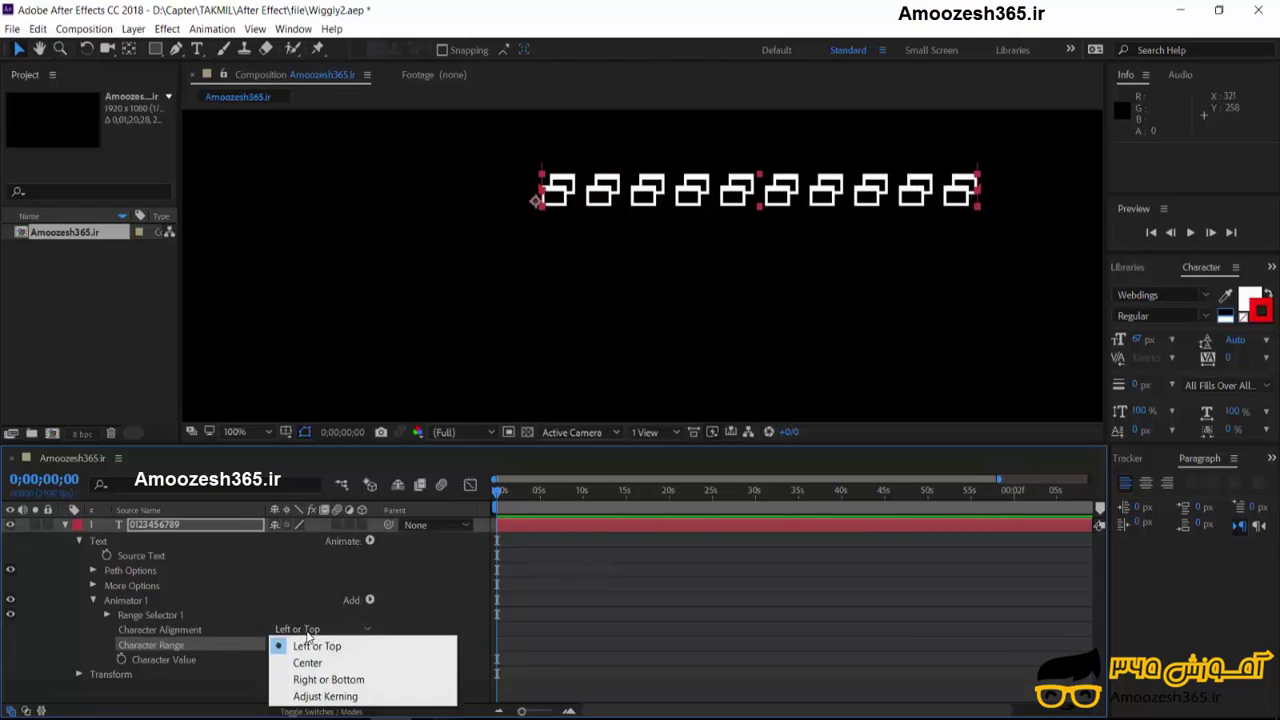
{"action": "left_click", "coordinate": [325, 697]}
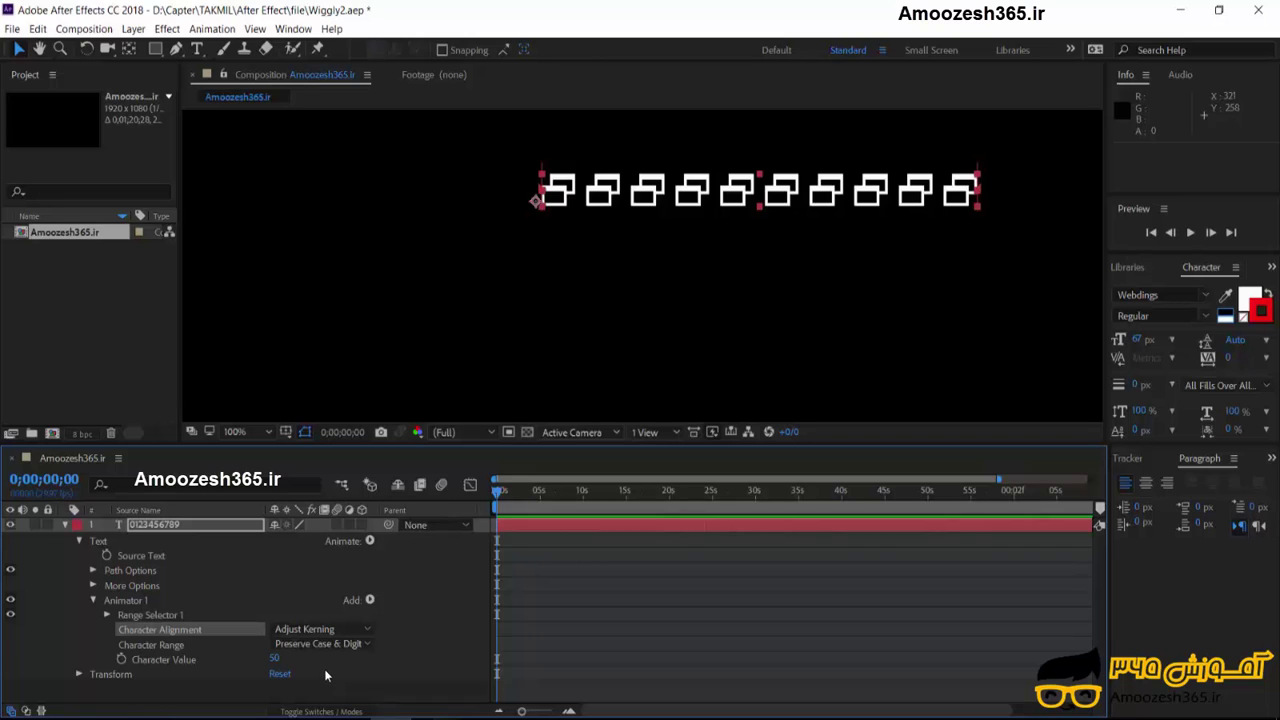
Expand Range Selector 1, test its End and Start, and enter an Offset of 0%.
{"action": "left_click", "coordinate": [107, 616]}
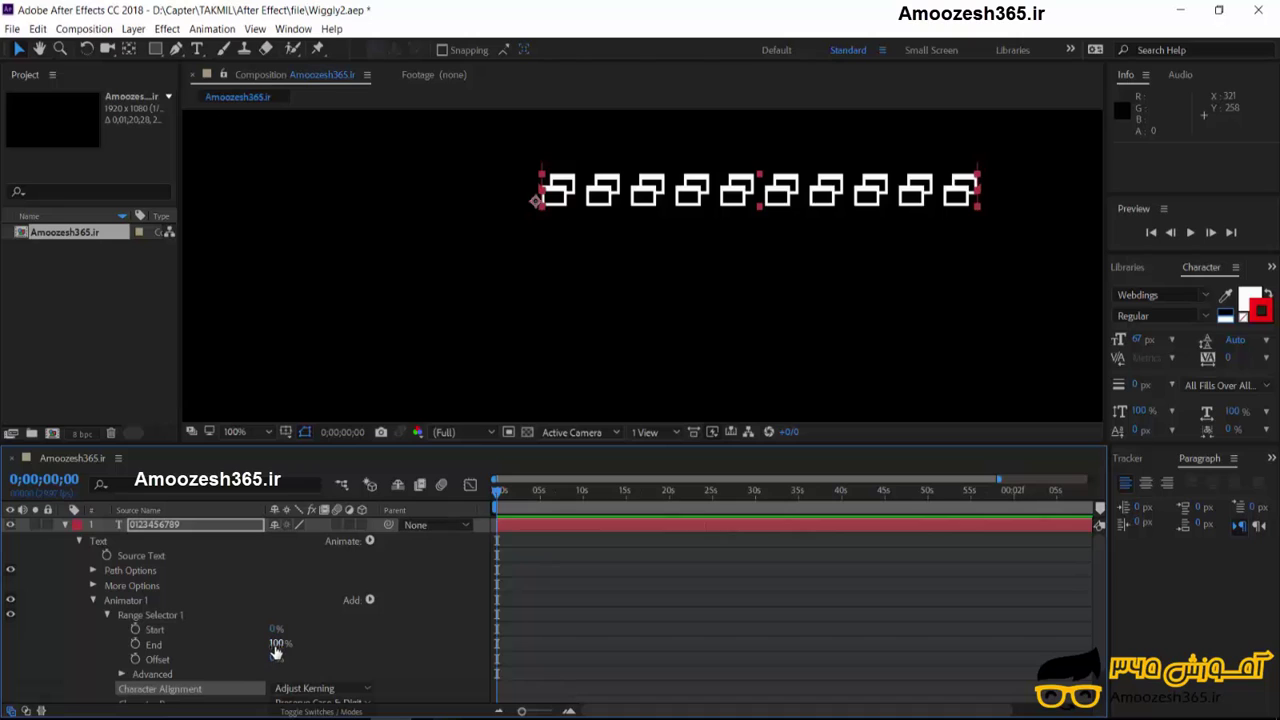
{"action": "mouse_move", "coordinate": [278, 644]}
{"action": "left_mouse_down"}
{"action": "mouse_move", "coordinate": [192, 645]}
{"action": "mouse_move", "coordinate": [306, 648]}
{"action": "left_mouse_up"}
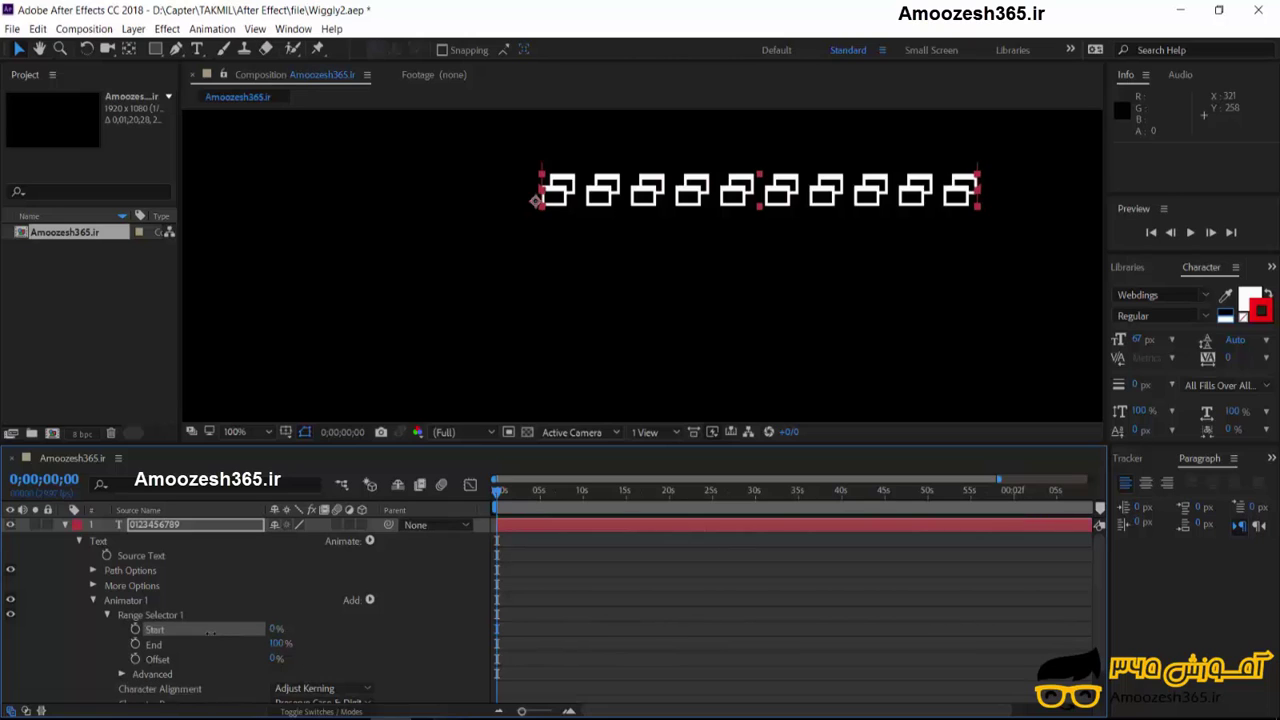
{"action": "mouse_move", "coordinate": [210, 632]}
{"action": "left_mouse_down"}
{"action": "mouse_move", "coordinate": [176, 630]}
{"action": "mouse_move", "coordinate": [308, 630]}
{"action": "mouse_move", "coordinate": [205, 661]}
{"action": "mouse_move", "coordinate": [362, 662]}
{"action": "left_mouse_up"}
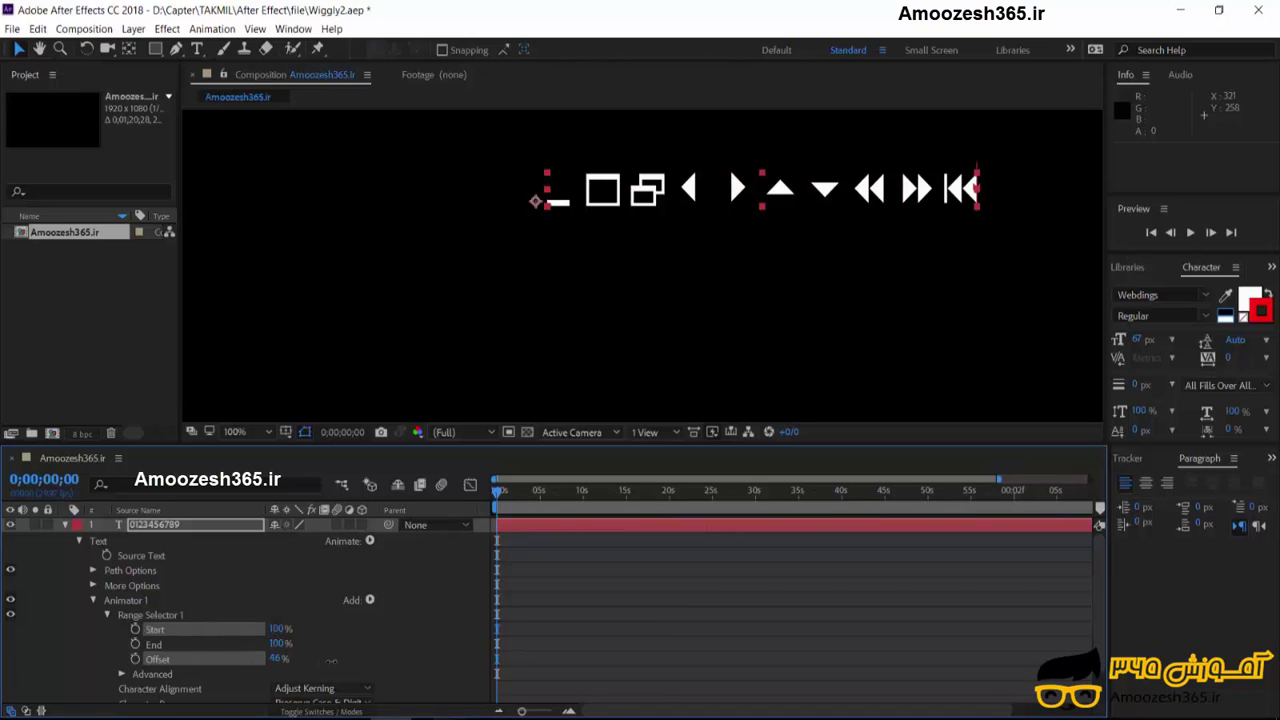
{"action": "left_click", "coordinate": [288, 658]}
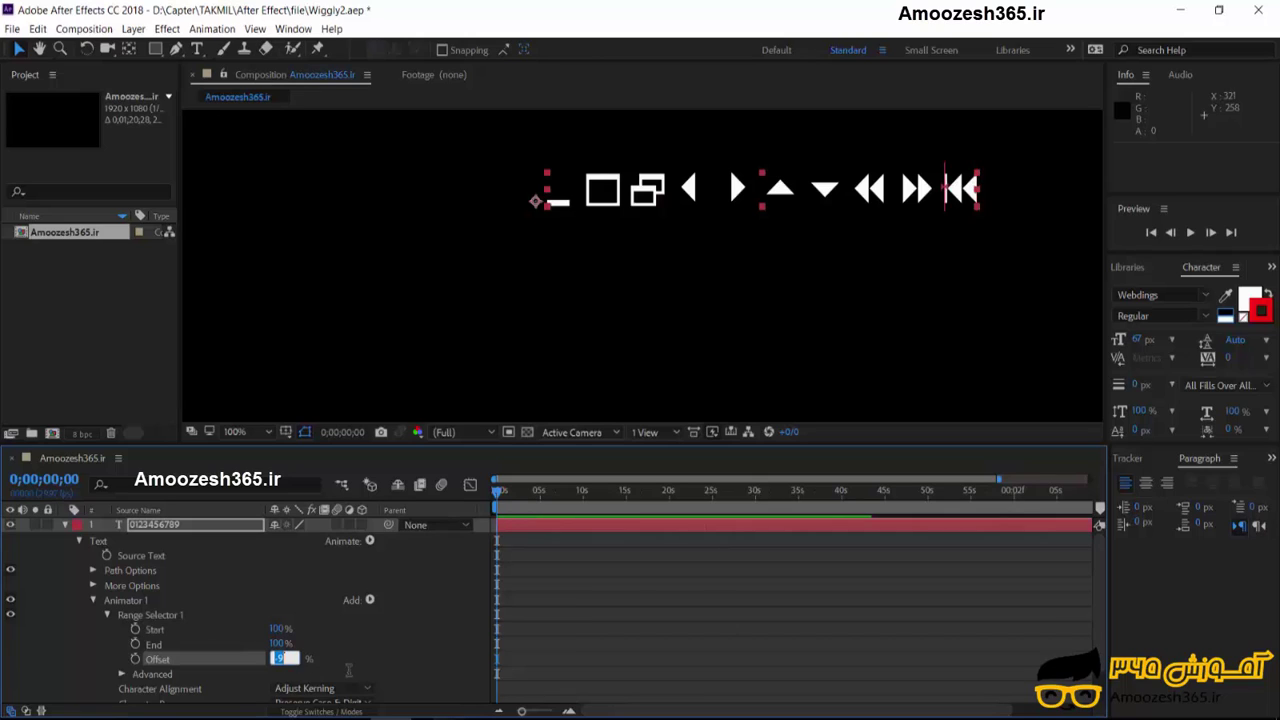
{"action": "type", "text": "0"}
{"action": "key", "text": "Return"}
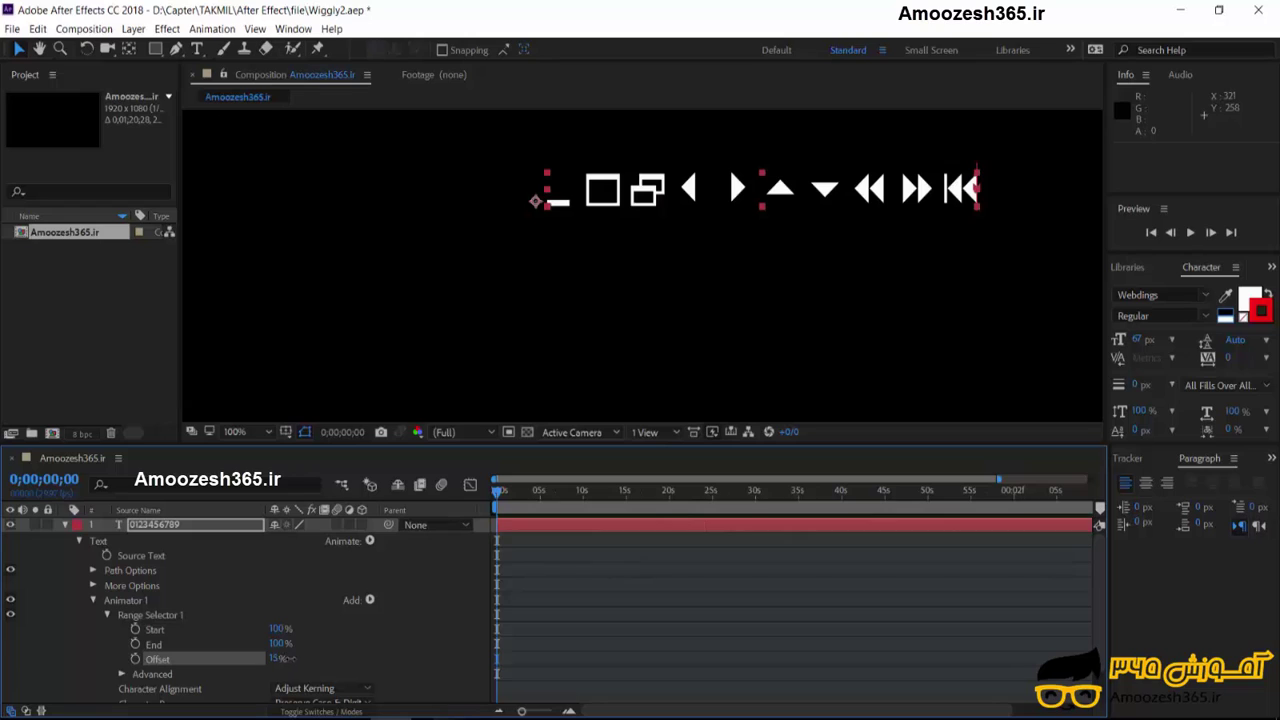
Preview with Offset near -3%, then return to the first frame and reset Offset to 0%.
{"action": "left_click_drag", "start_coordinate": [280, 658], "coordinate": [286, 686]}
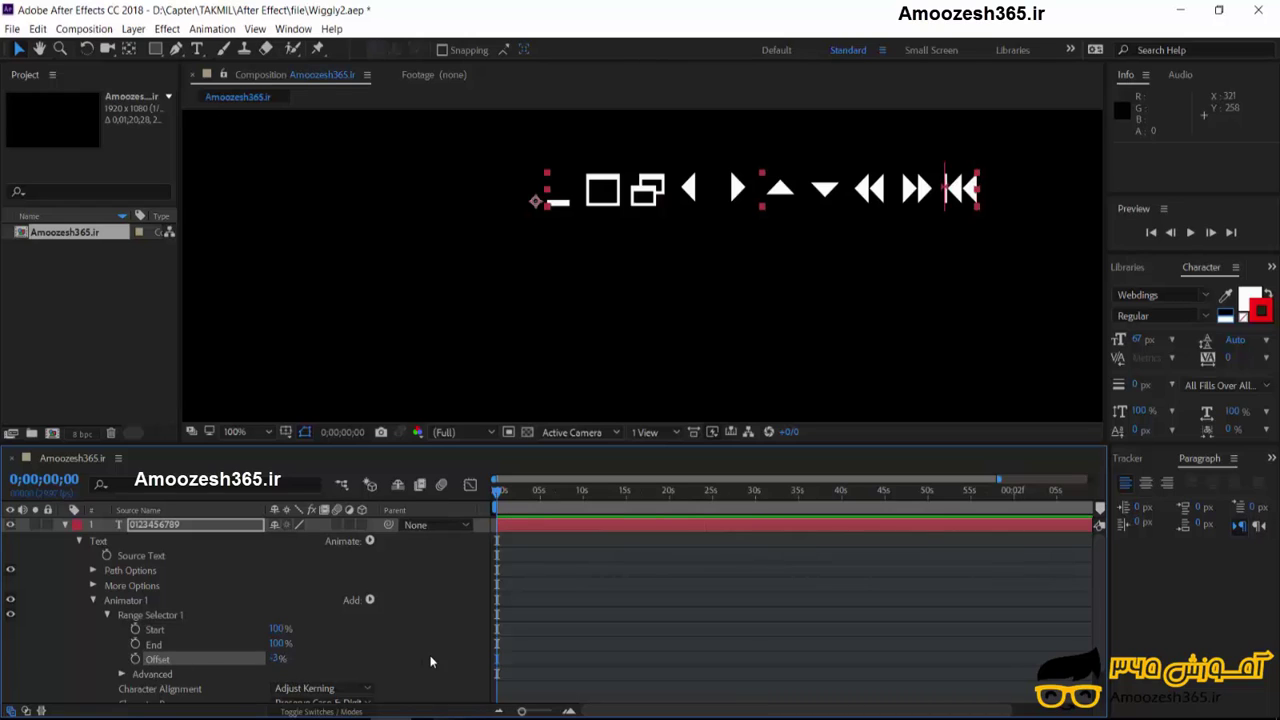
{"action": "key", "text": "space"}
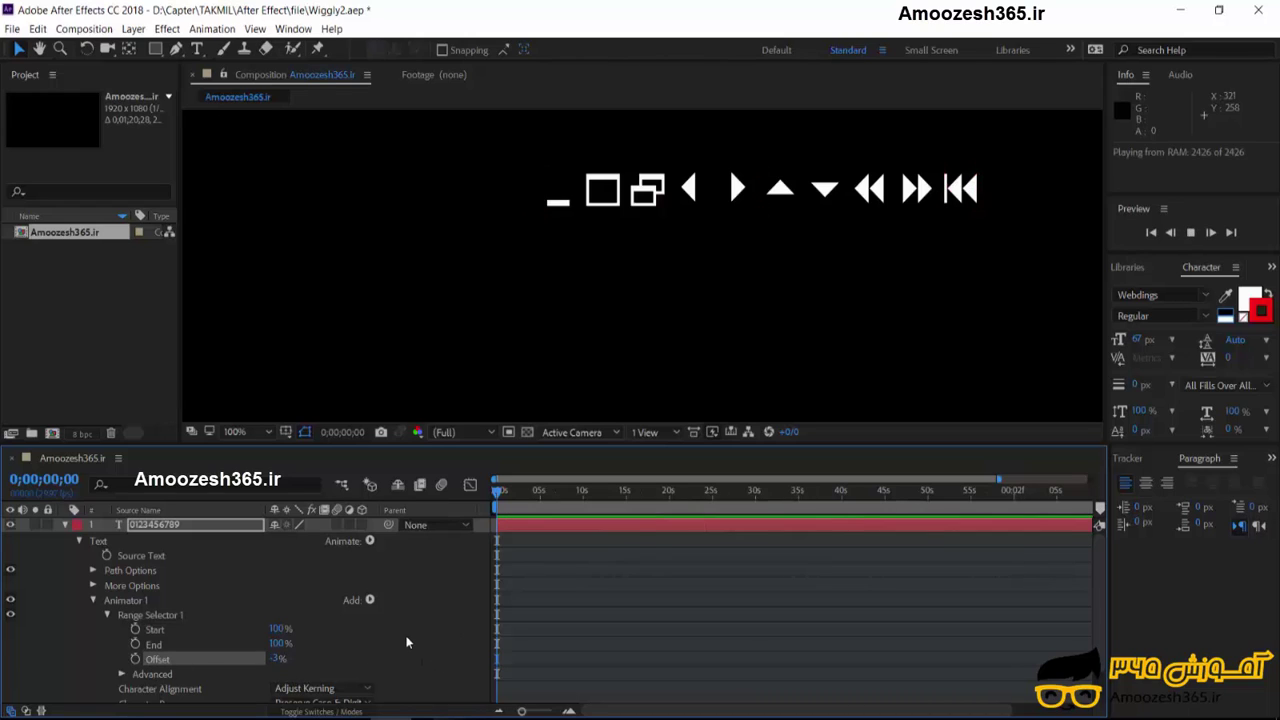
{"action": "key", "text": "space"}
{"action": "left_click", "coordinate": [510, 489]}
{"action": "key", "text": "Home"}
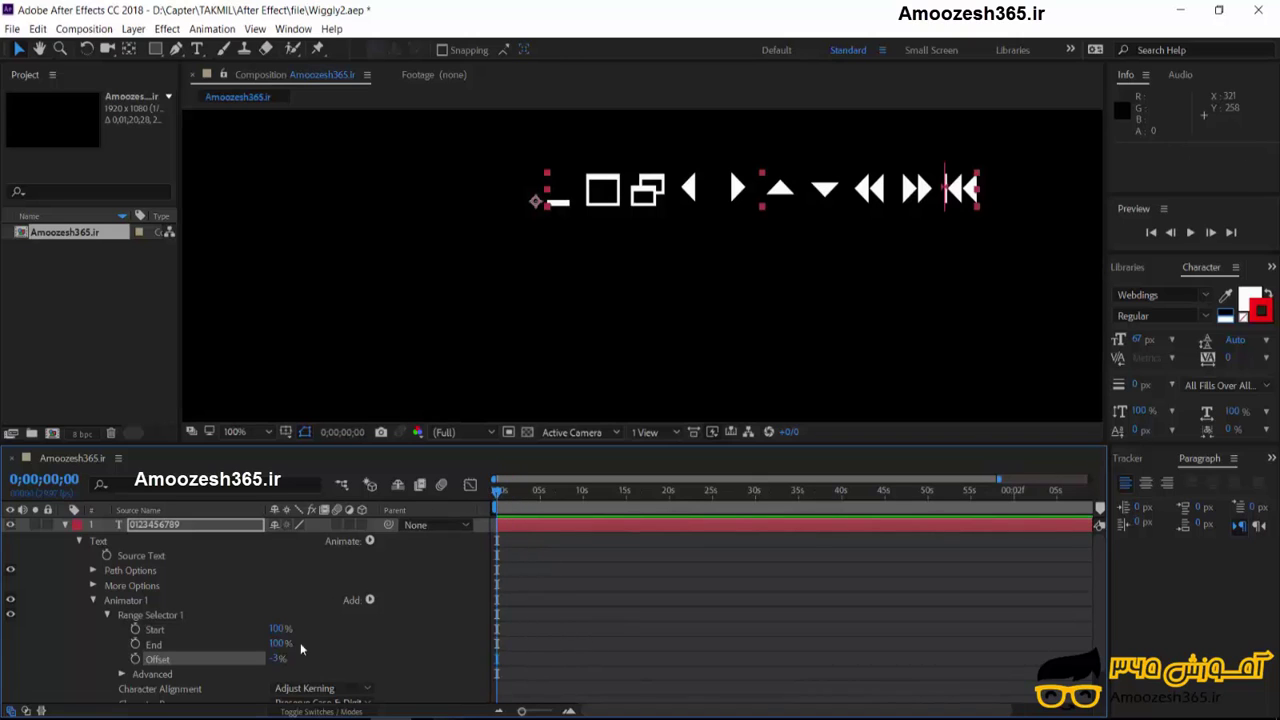
{"action": "left_click", "coordinate": [277, 660]}
{"action": "type", "text": "0"}
{"action": "key", "text": "Return"}
{"action": "left_click", "coordinate": [107, 615]}
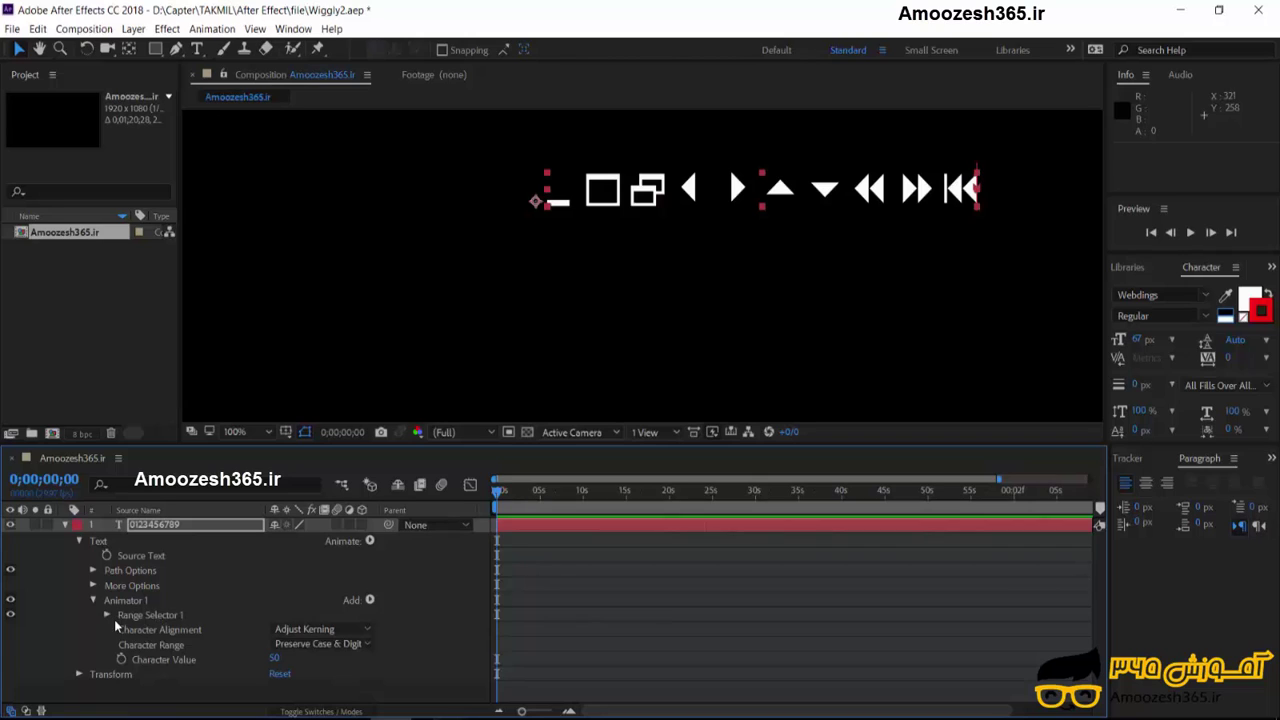
{"action": "left_click", "coordinate": [175, 662]}
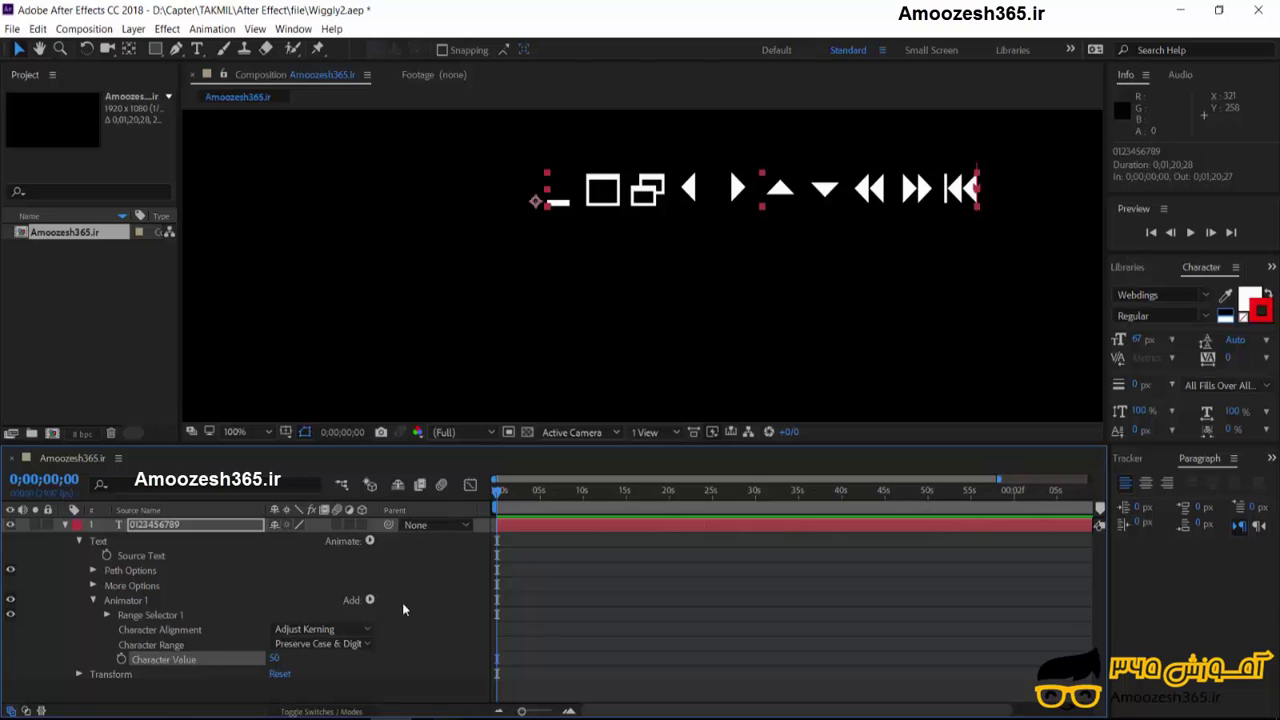
{"action": "left_click", "coordinate": [371, 600]}
{"action": "mouse_move", "coordinate": [410, 604]}
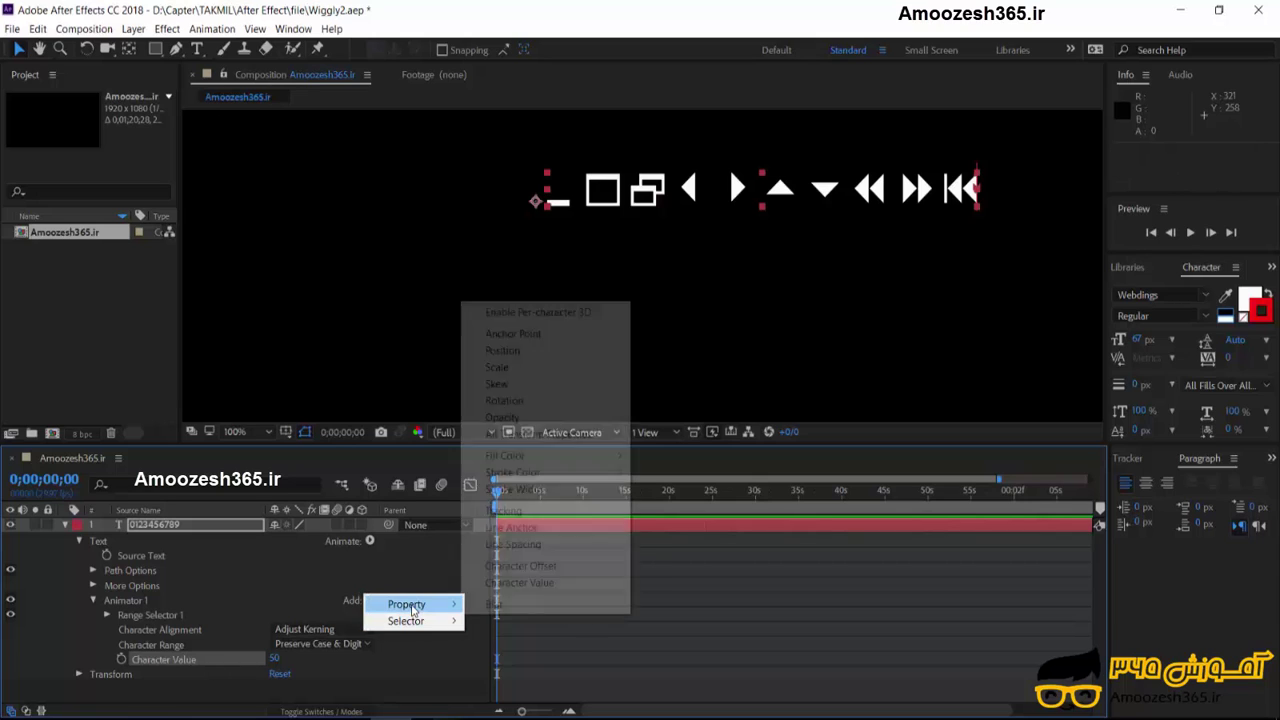
{"action": "left_click", "coordinate": [520, 566]}
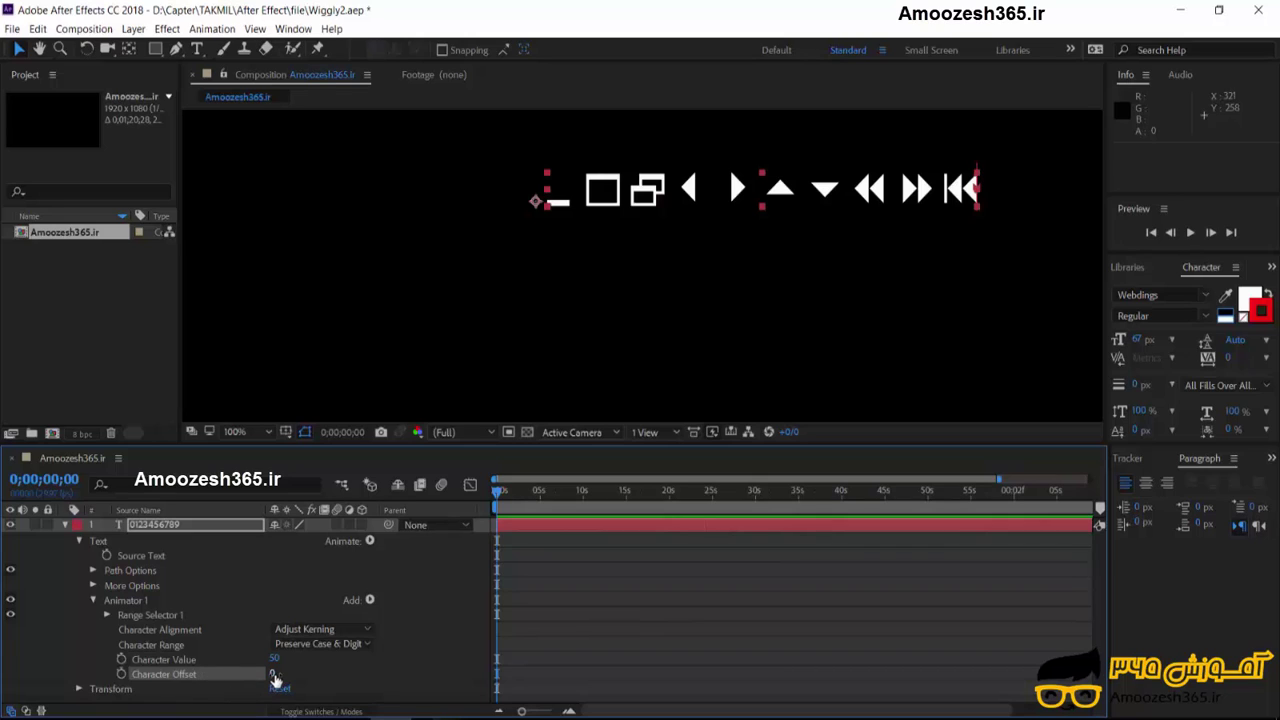
{"action": "left_click_drag", "start_coordinate": [274, 673], "coordinate": [288, 673]}
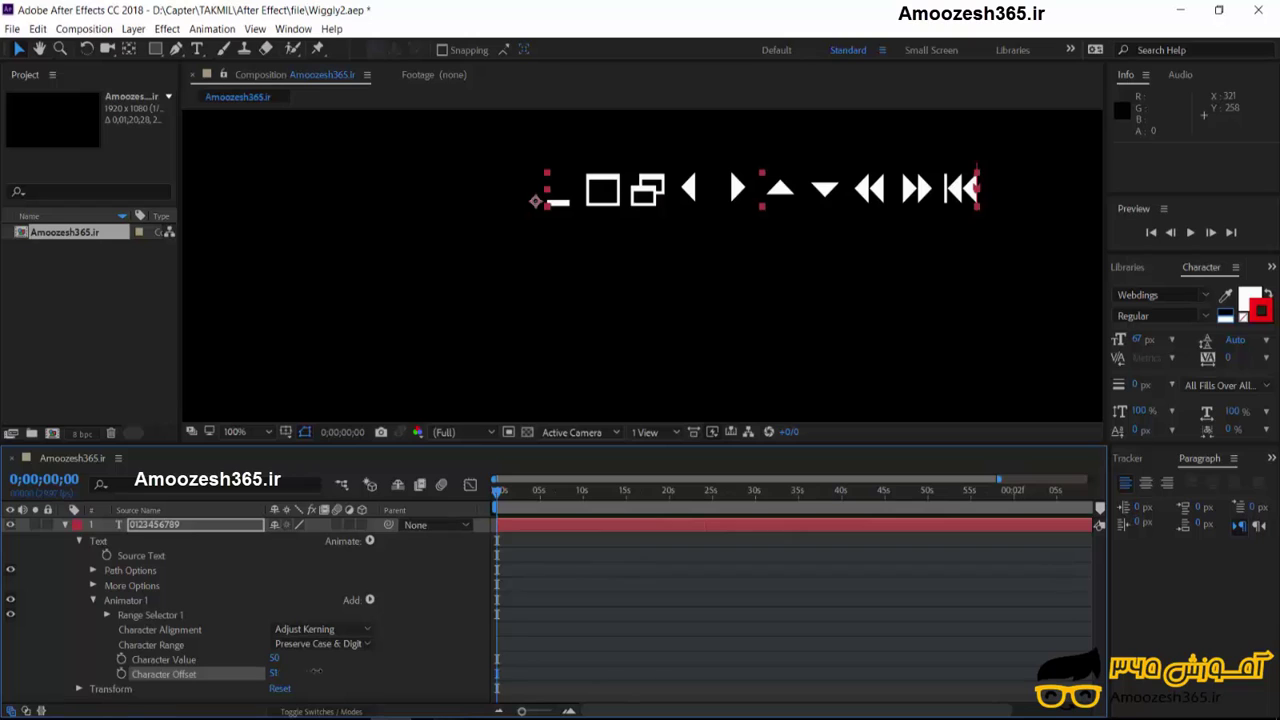
{"action": "key", "text": "space"}
{"action": "key", "text": "ctrl+z"}
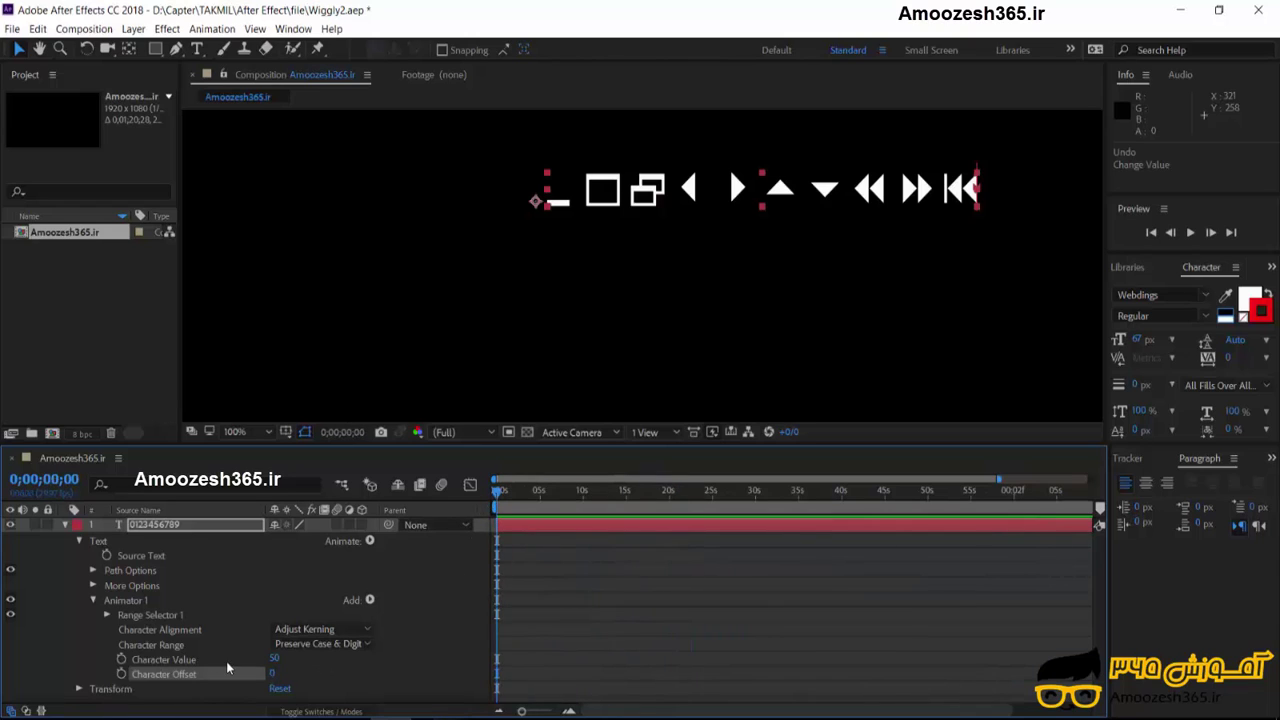
{"action": "key", "text": "ctrl+z"}
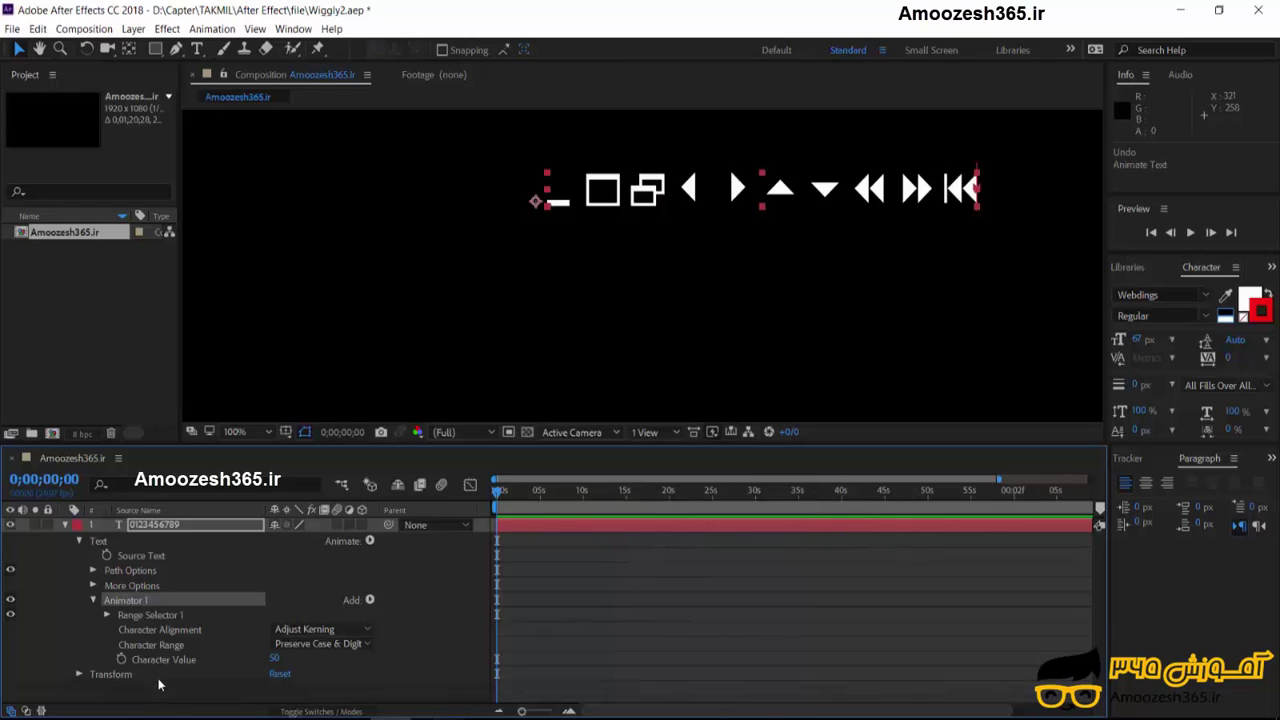
Add Animator 2 with Character Offset 32 and expand its Range Selector 1.
{"action": "left_click", "coordinate": [93, 600]}
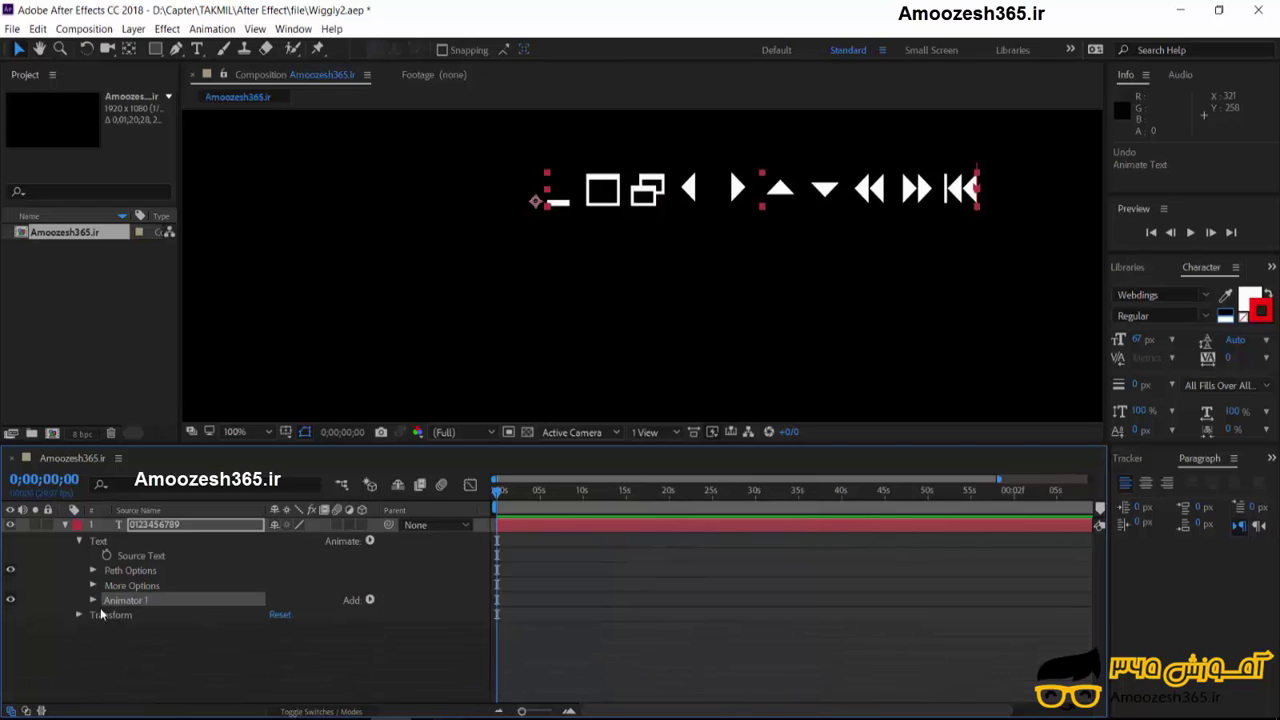
{"action": "left_click", "coordinate": [165, 526]}
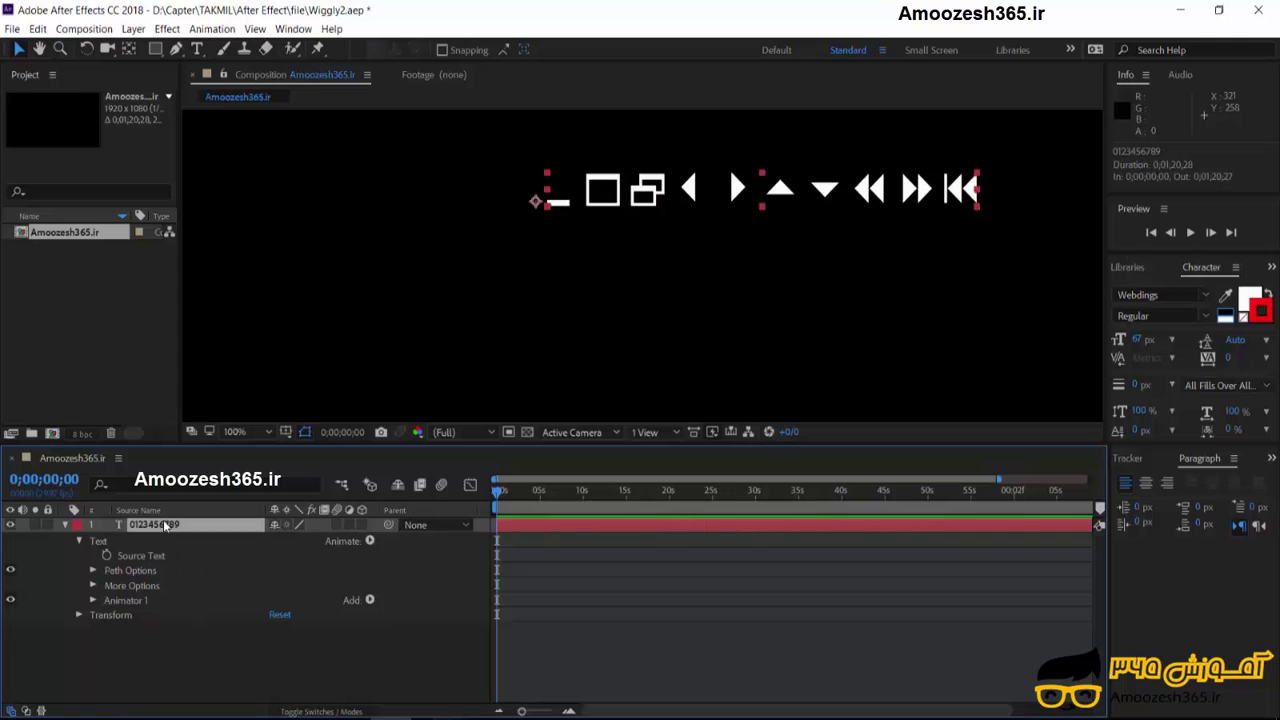
{"action": "left_click", "coordinate": [369, 541]}
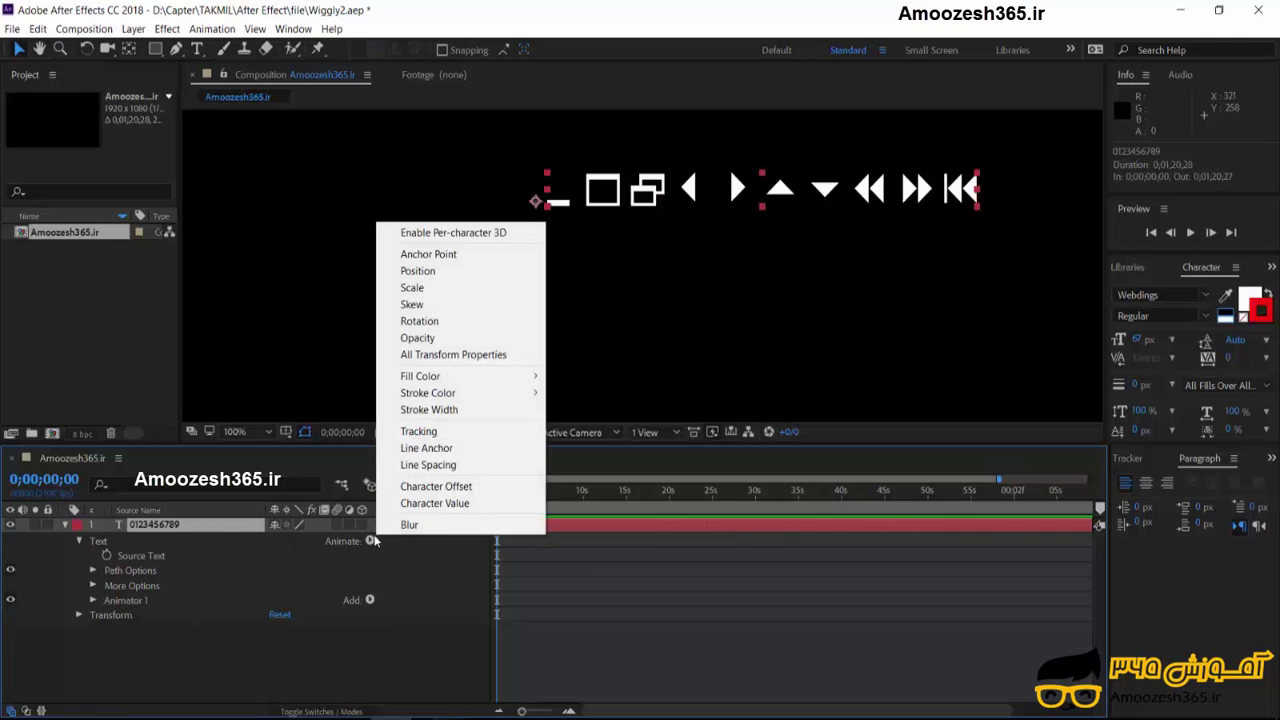
{"action": "left_click", "coordinate": [436, 486]}
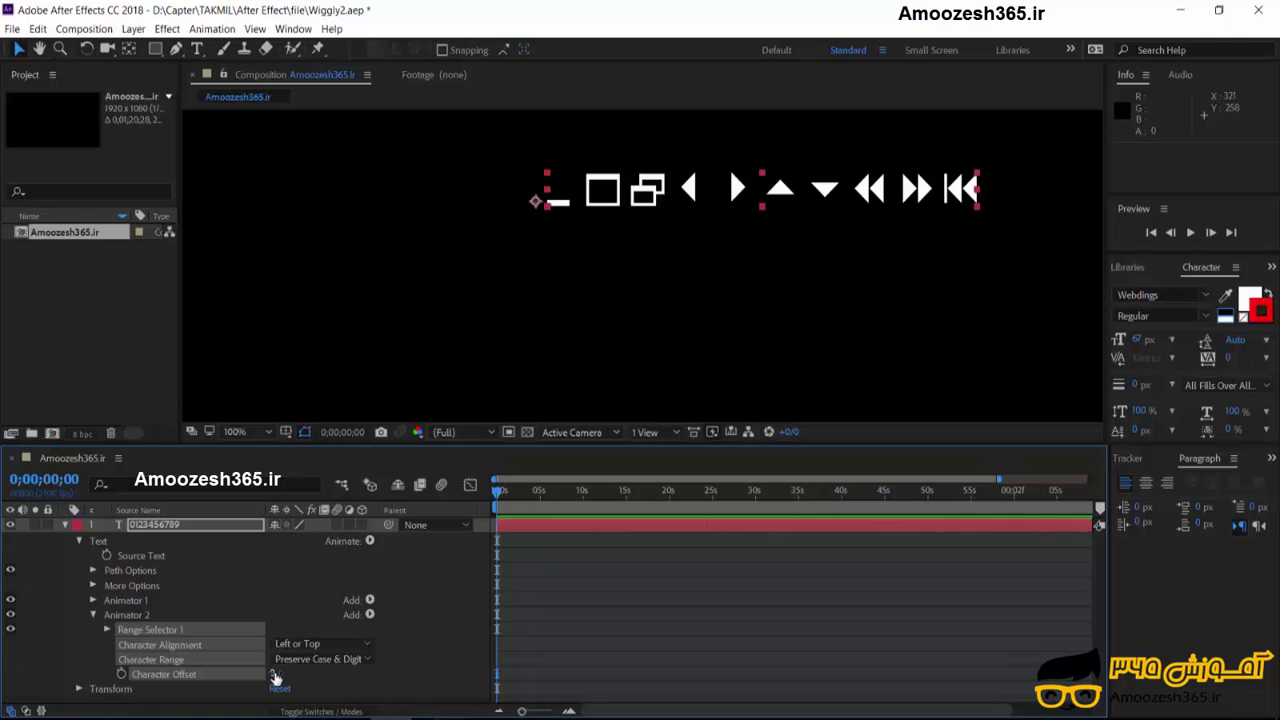
{"action": "mouse_move", "coordinate": [272, 674]}
{"action": "left_mouse_down"}
{"action": "mouse_move", "coordinate": [314, 672]}
{"action": "mouse_move", "coordinate": [301, 672]}
{"action": "left_mouse_up"}
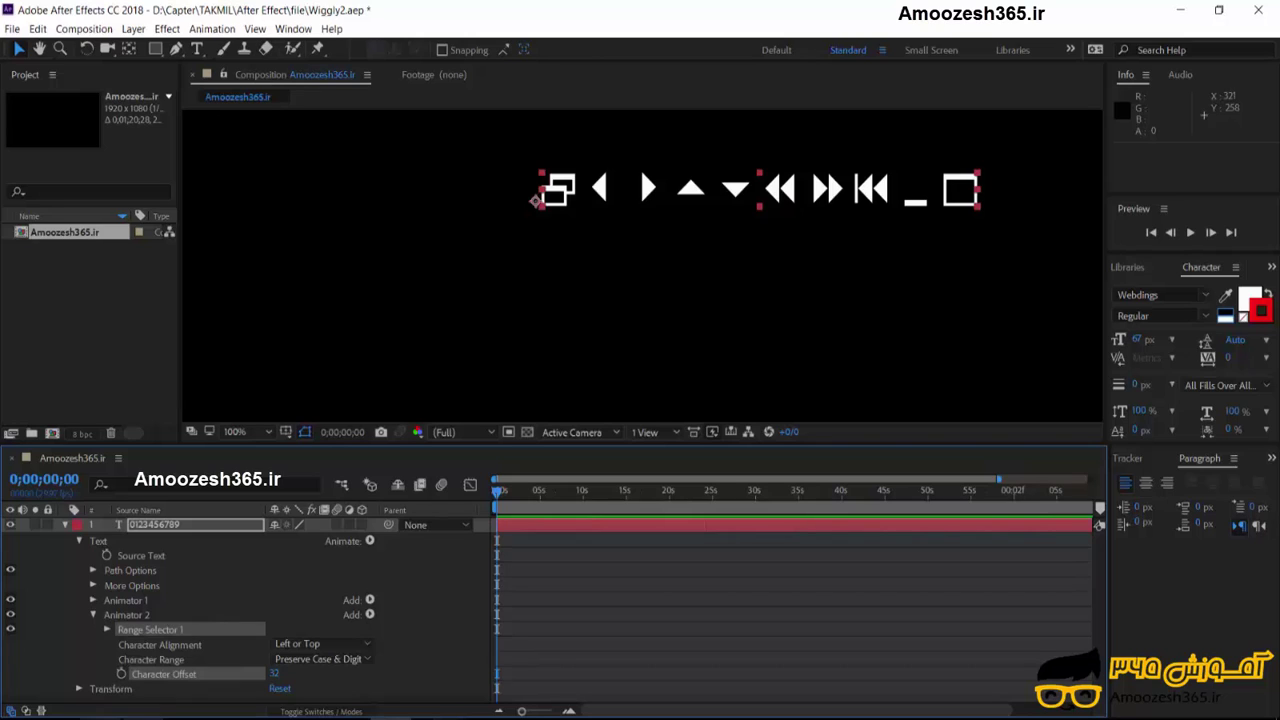
{"action": "left_click", "coordinate": [107, 630]}
Keyframe Animator 2's End at 0% on the first frame and 100% around 14 seconds.
{"action": "left_click_drag", "start_coordinate": [390, 659], "coordinate": [265, 645]}
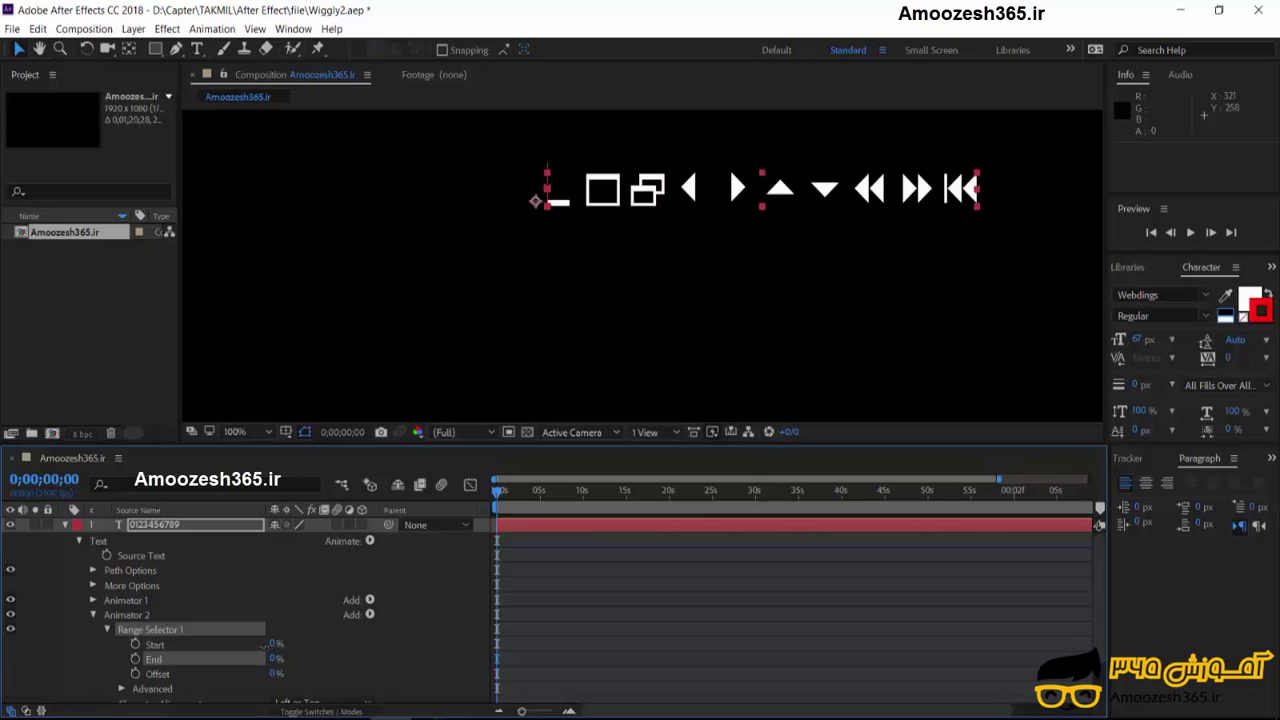
{"action": "left_click", "coordinate": [135, 659]}
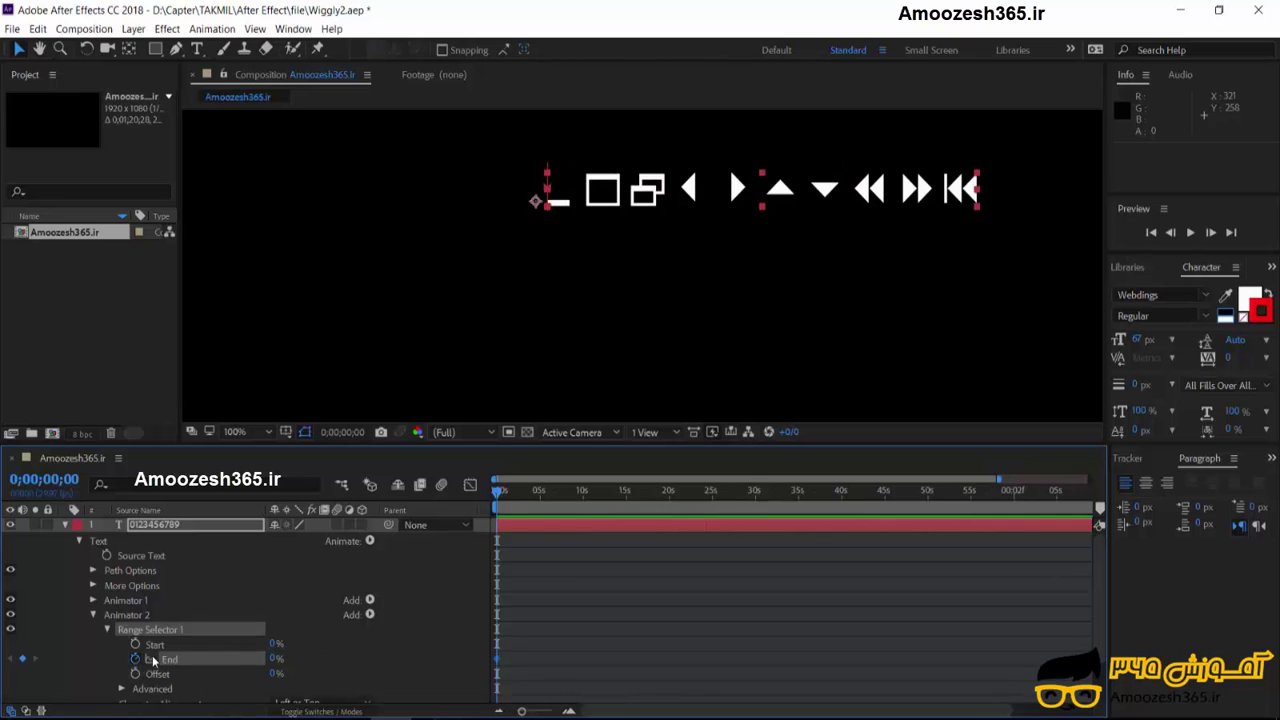
{"action": "left_click_drag", "start_coordinate": [497, 490], "coordinate": [623, 490]}
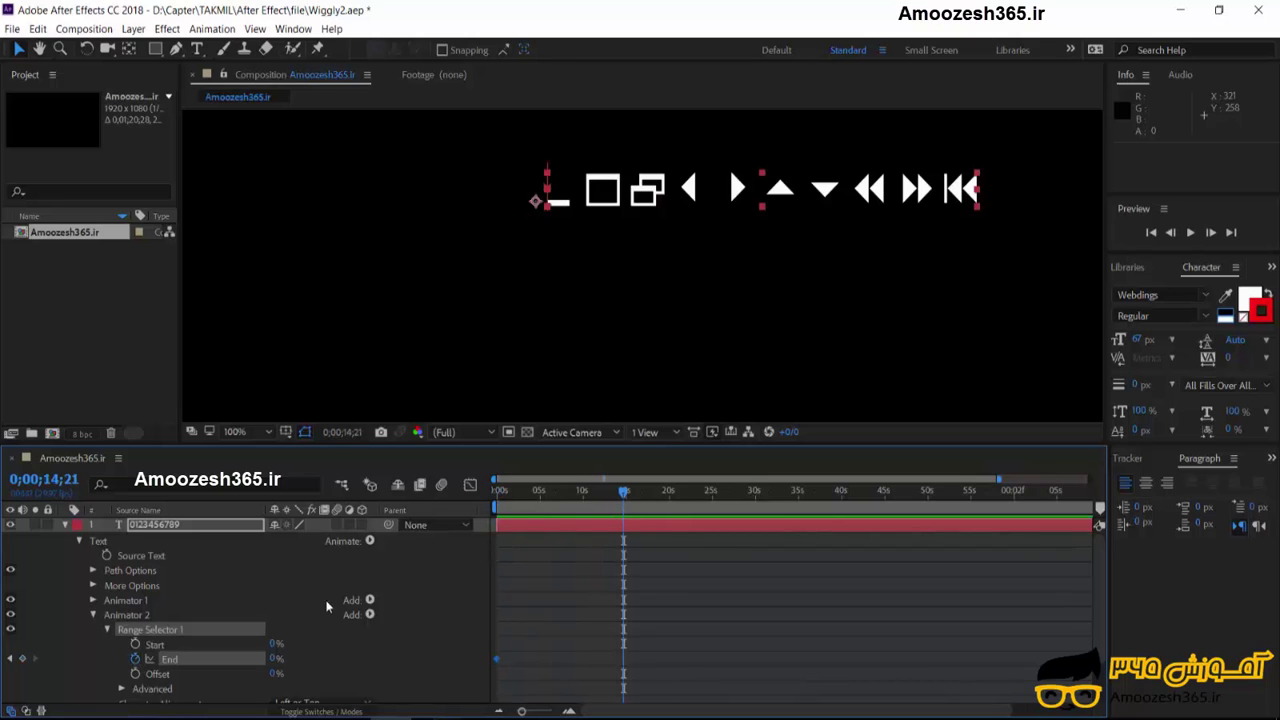
{"action": "left_click_drag", "start_coordinate": [273, 660], "coordinate": [470, 655]}
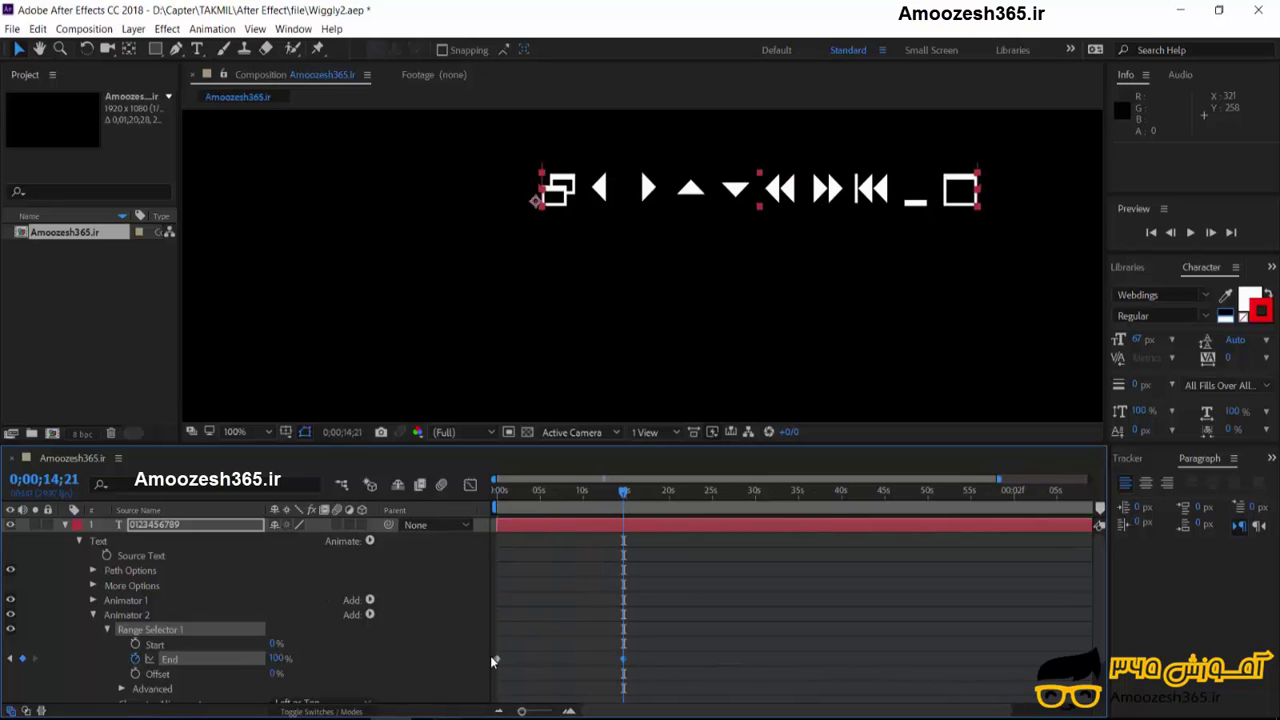
Move the 100% End keyframe to 0;00;06;26 and preview the faster animation.
{"action": "key", "text": "space"}
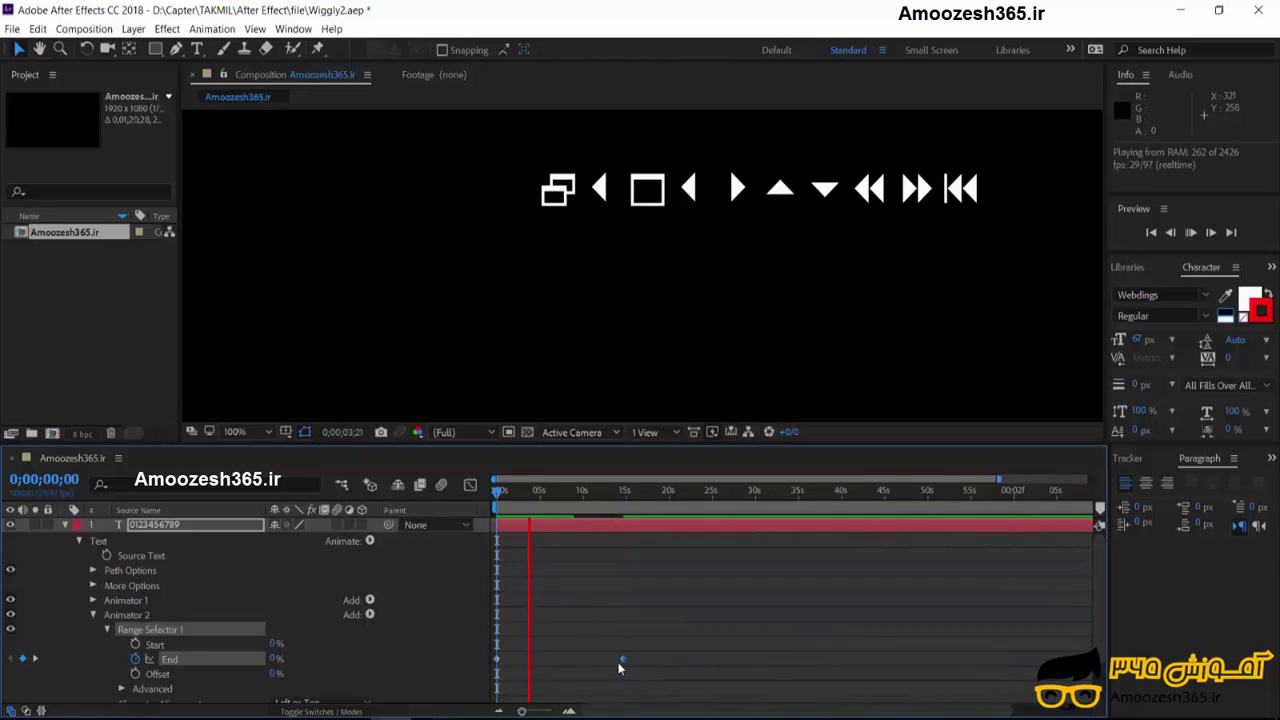
{"action": "left_click", "coordinate": [555, 522]}
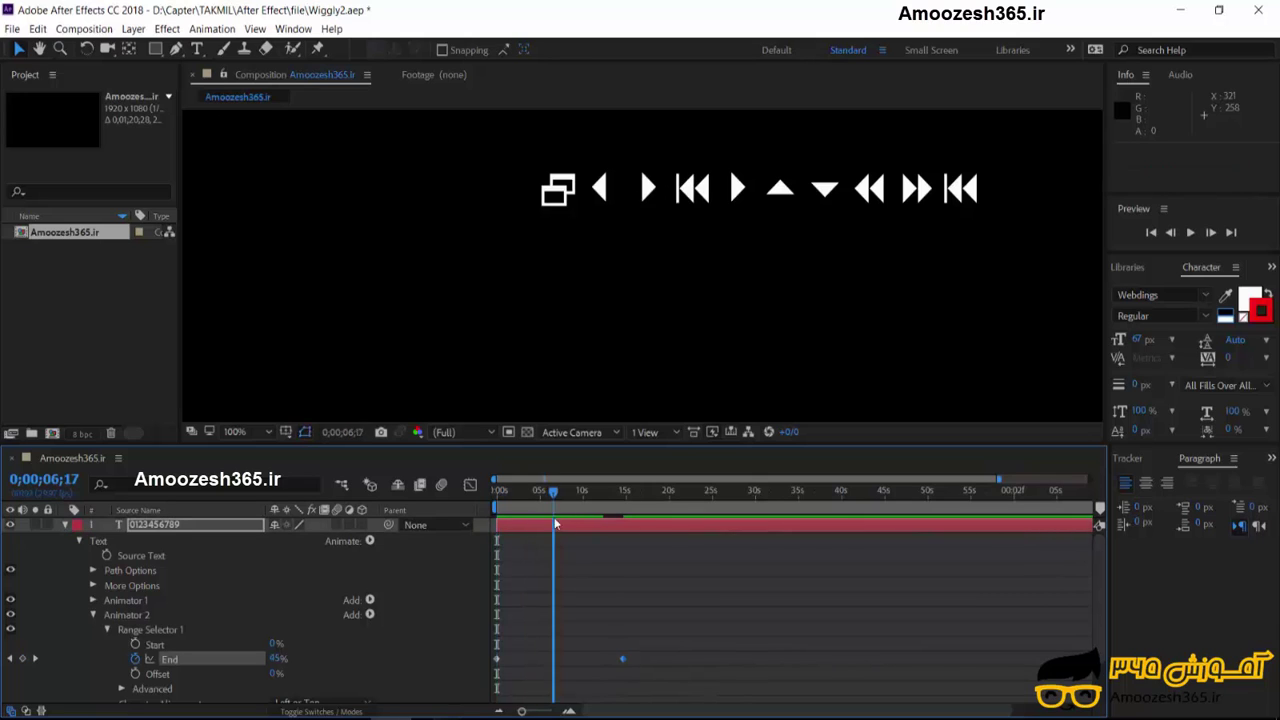
{"action": "left_click_drag", "start_coordinate": [622, 659], "coordinate": [555, 667]}
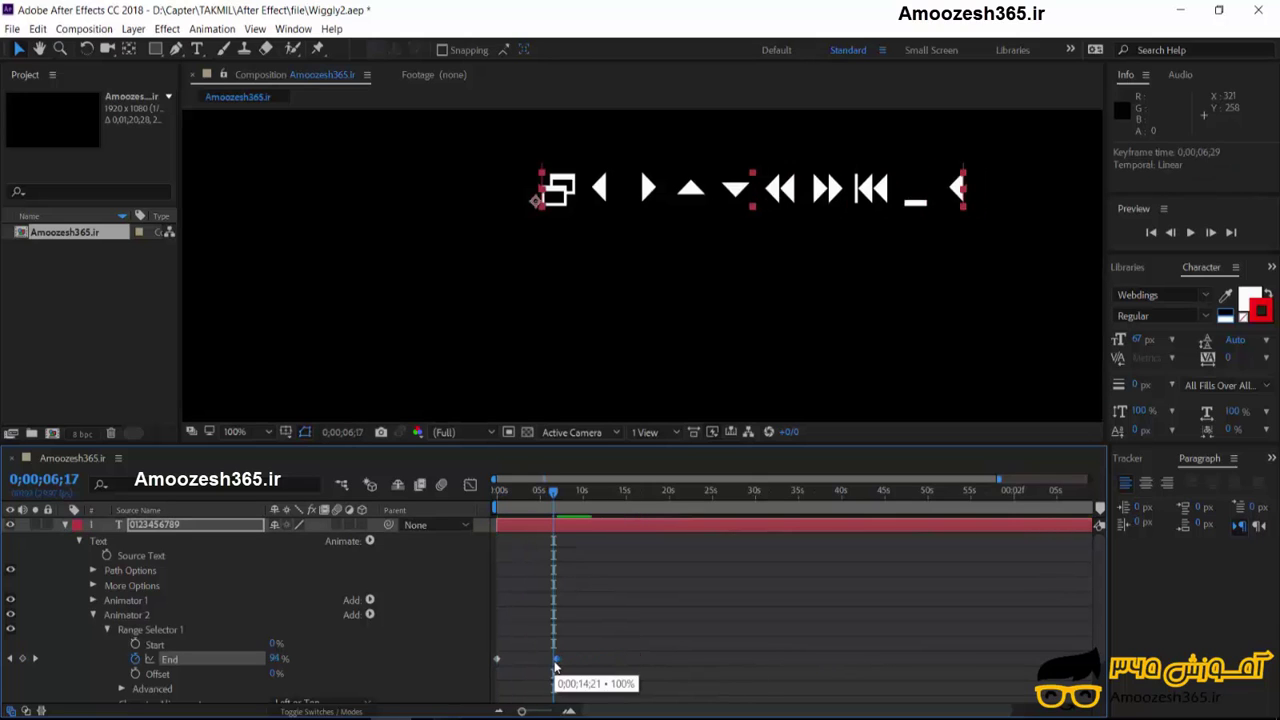
{"action": "left_click_drag", "start_coordinate": [553, 490], "coordinate": [441, 496]}
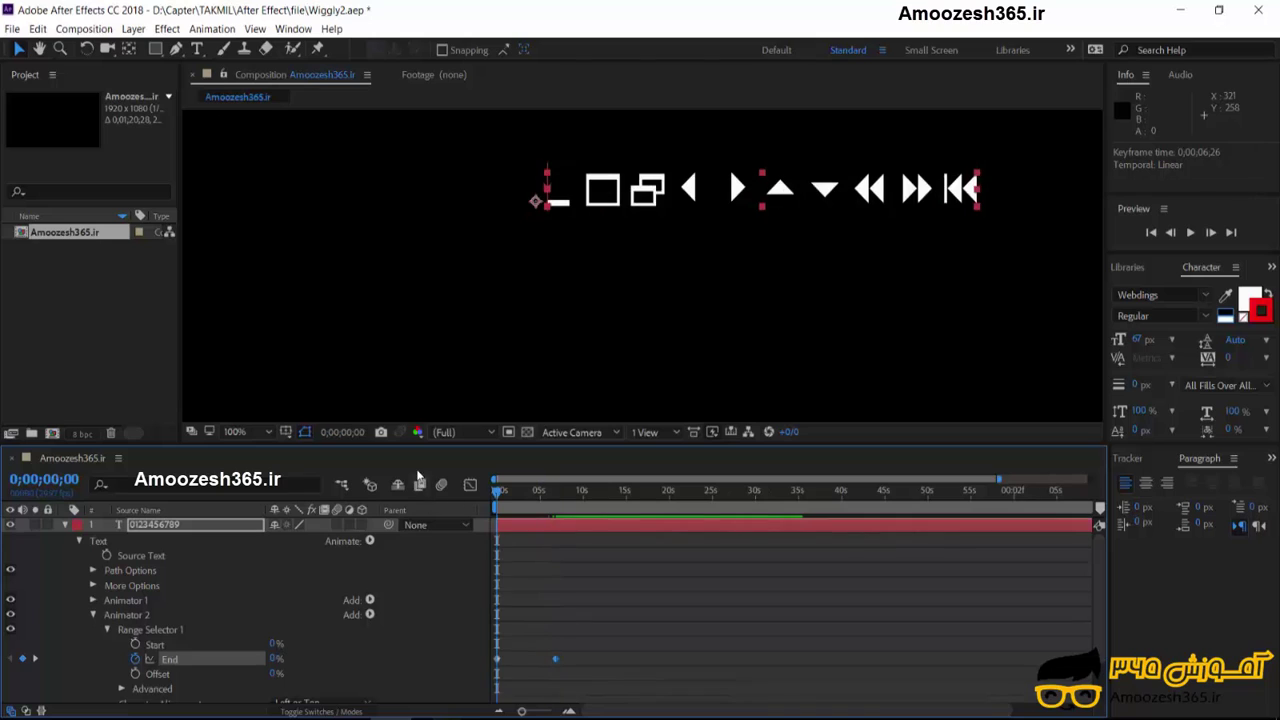
{"action": "key", "text": "space"}
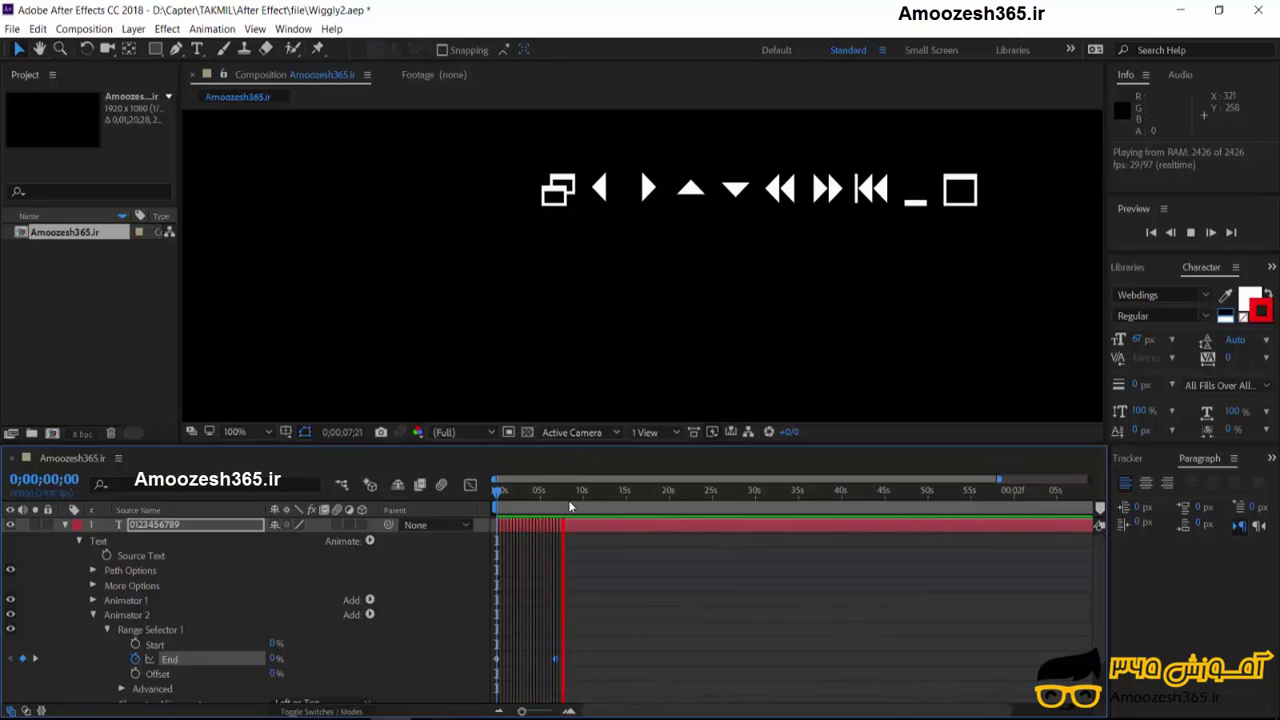
{"action": "left_click", "coordinate": [565, 500]}
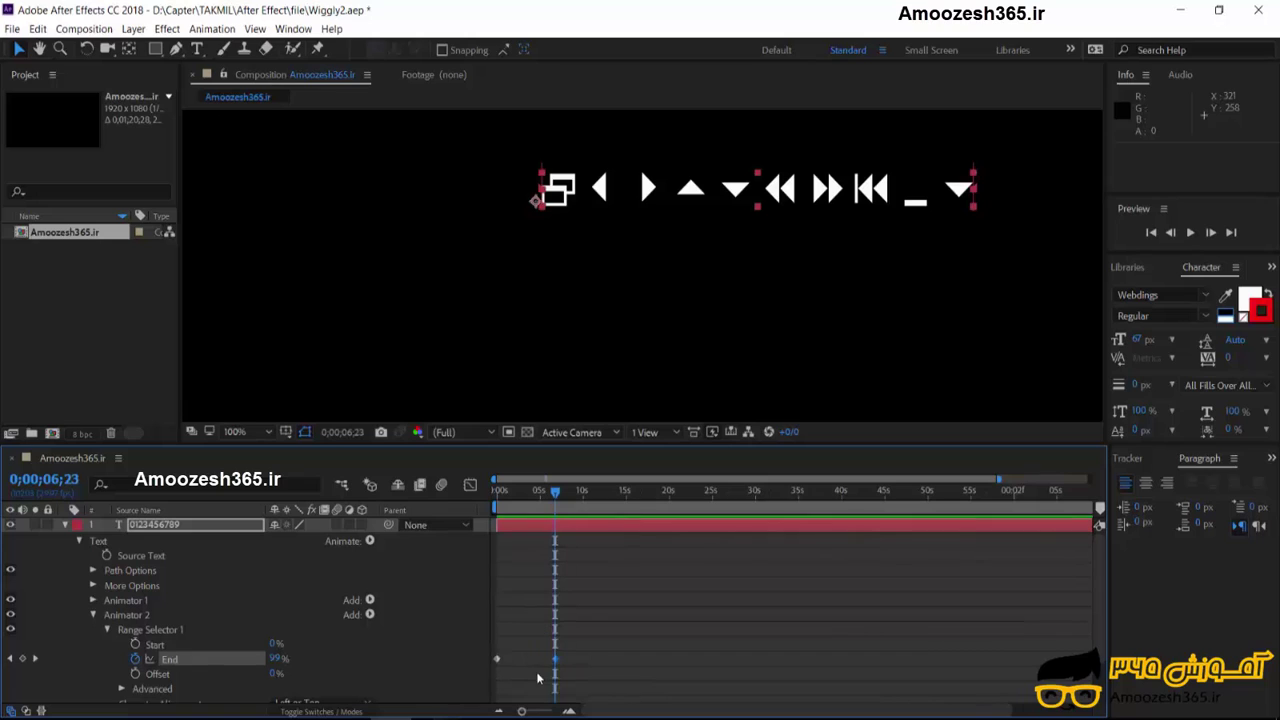
{"action": "mouse_move", "coordinate": [525, 712]}
{"action": "left_mouse_down"}
{"action": "mouse_move", "coordinate": [550, 712]}
{"action": "mouse_move", "coordinate": [527, 712]}
{"action": "left_mouse_up"}
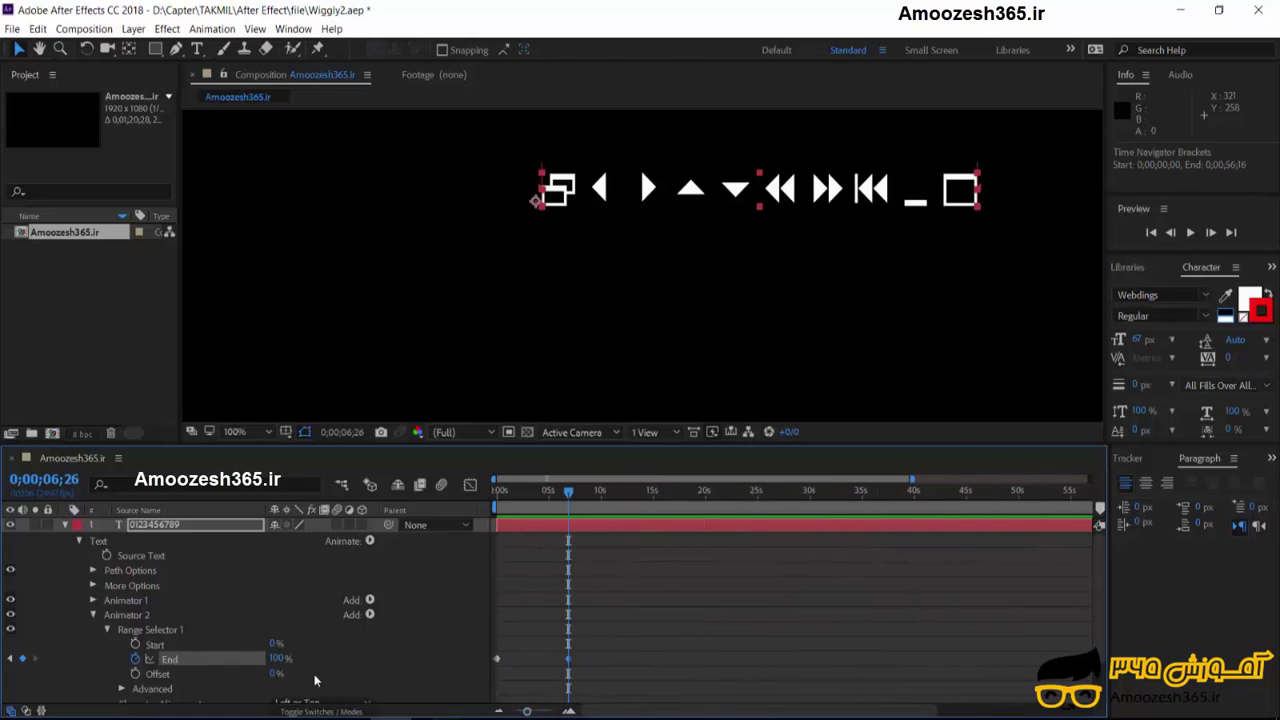
Keyframe Animator 1's Range Selector End at 100% at 0;00;06;26.
{"action": "left_click", "coordinate": [93, 601]}
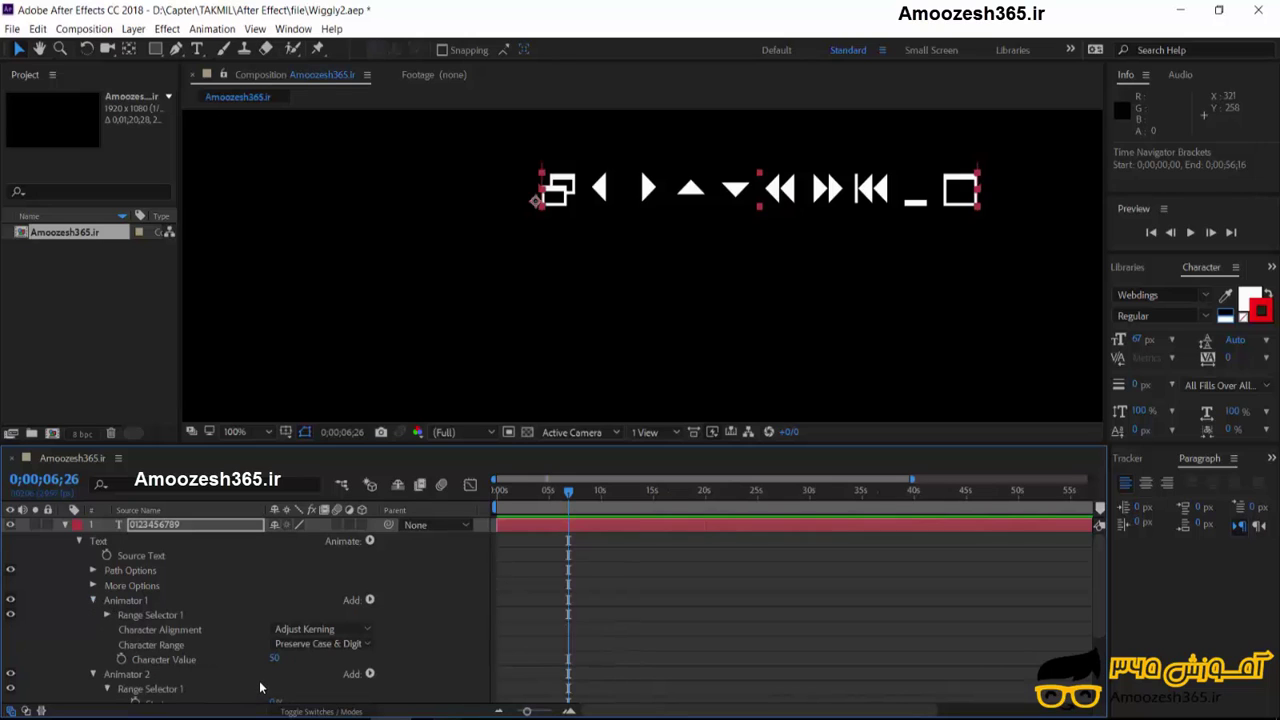
{"action": "left_click", "coordinate": [108, 616]}
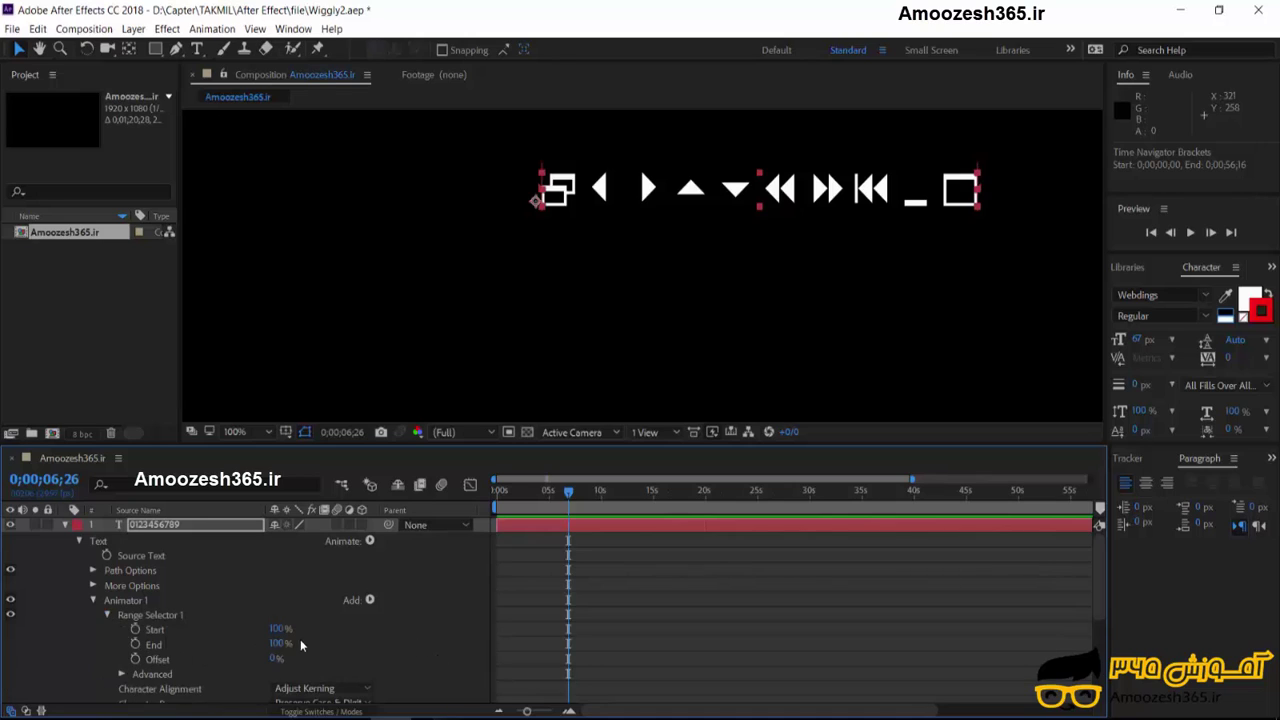
{"action": "left_click_drag", "start_coordinate": [278, 643], "coordinate": [180, 643]}
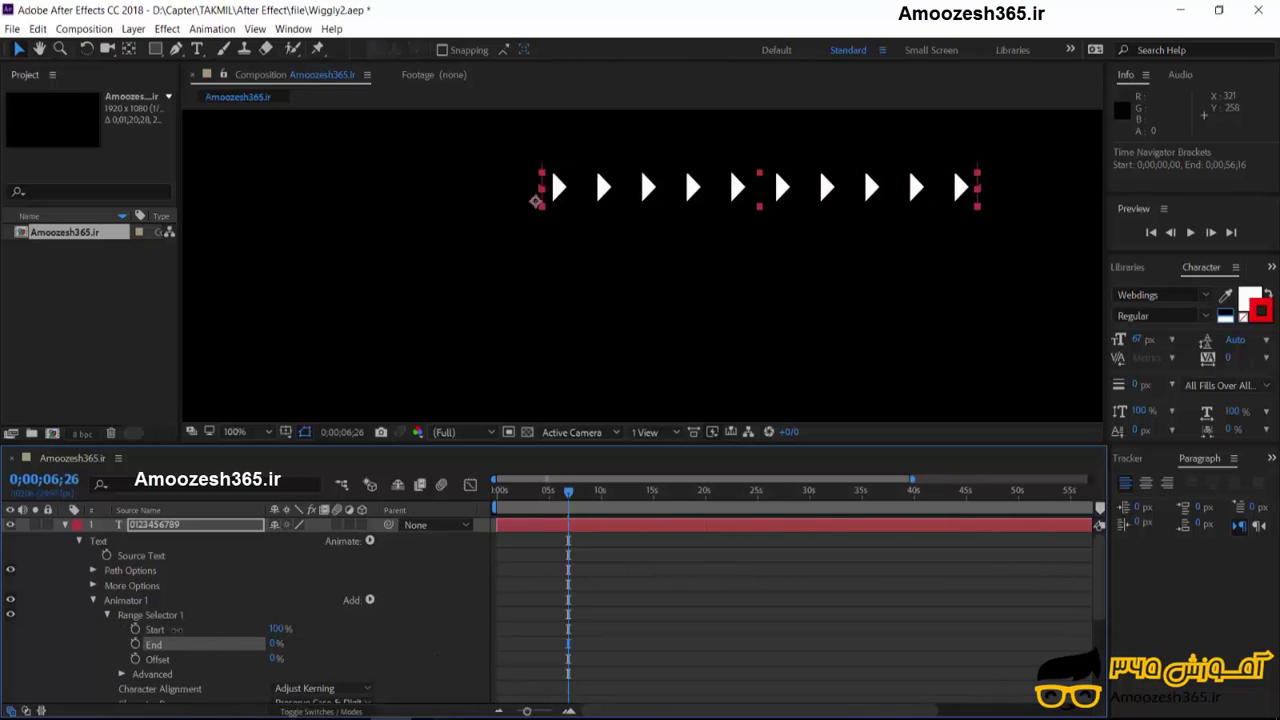
{"action": "left_click", "coordinate": [135, 645]}
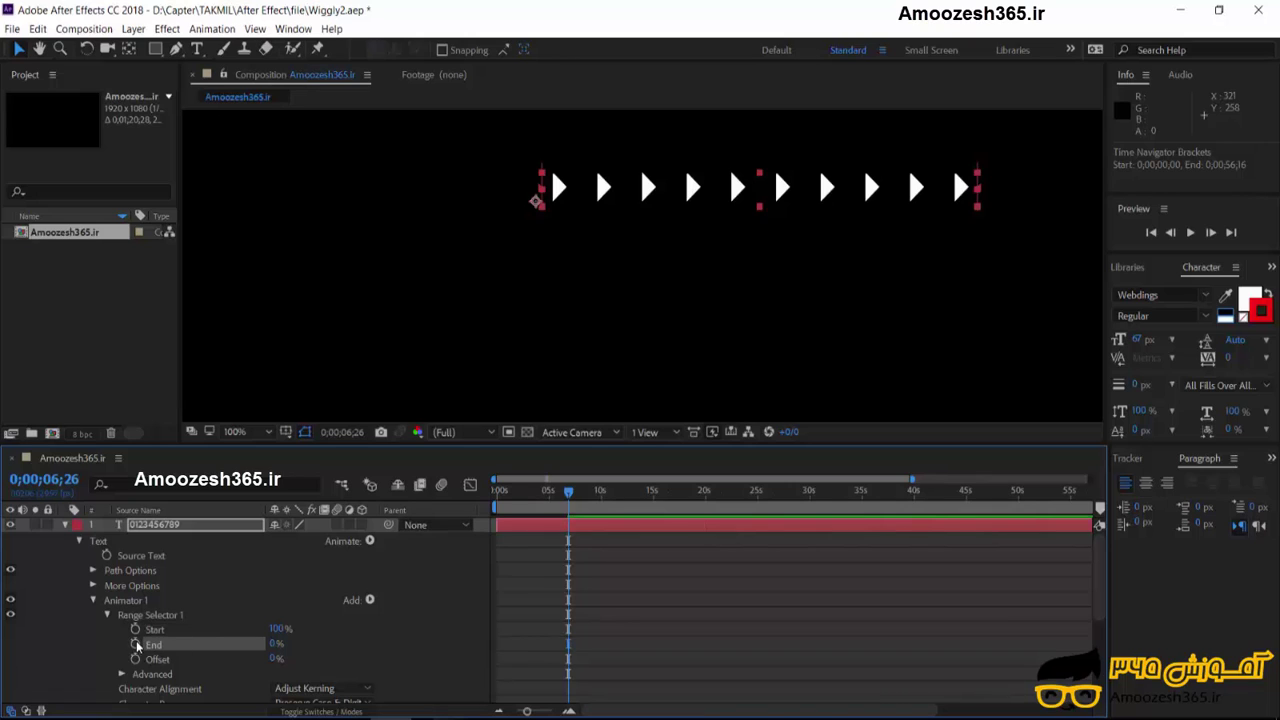
{"action": "left_click_drag", "start_coordinate": [272, 645], "coordinate": [272, 645]}
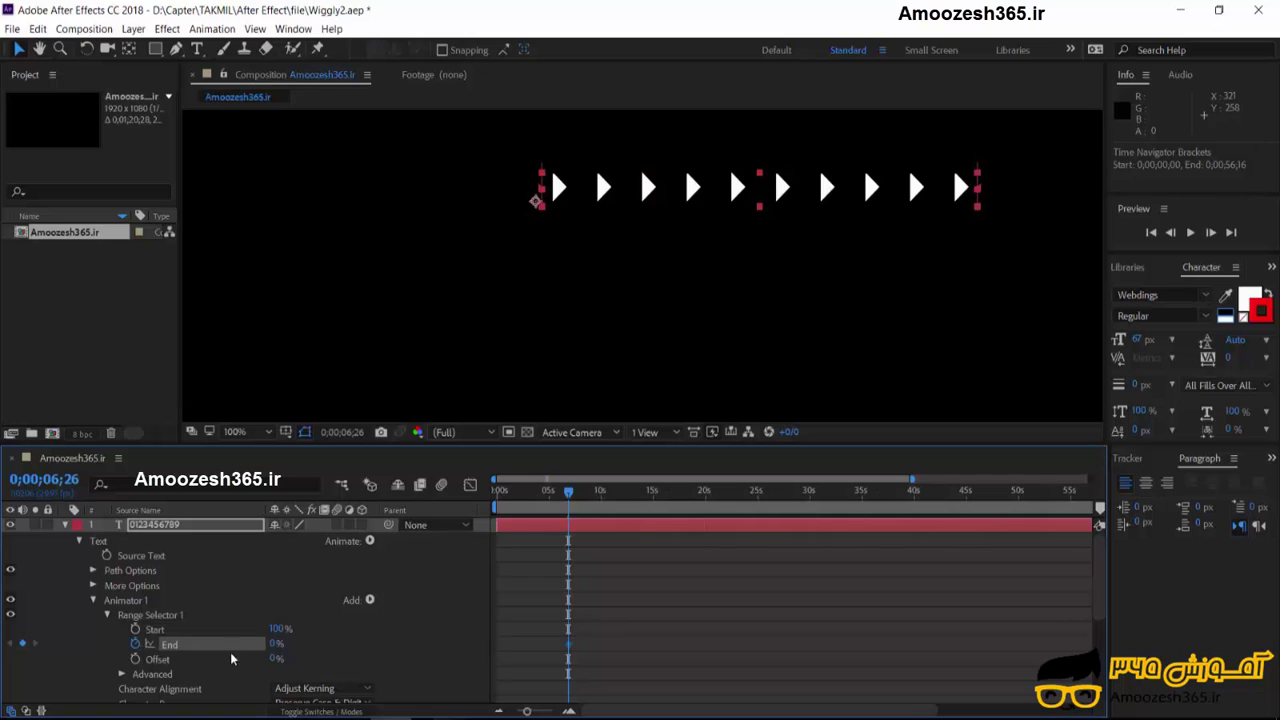
{"action": "left_click", "coordinate": [276, 643]}
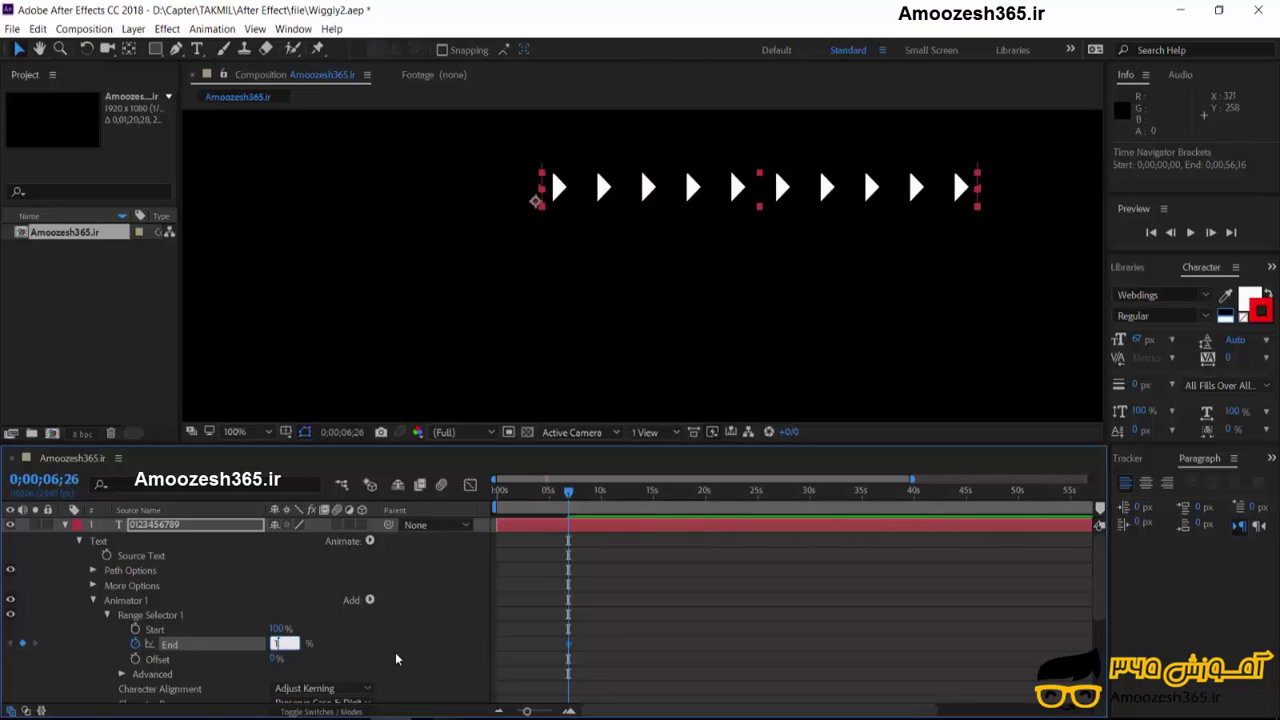
{"action": "type", "text": "100"}
{"action": "key", "text": "Return"}
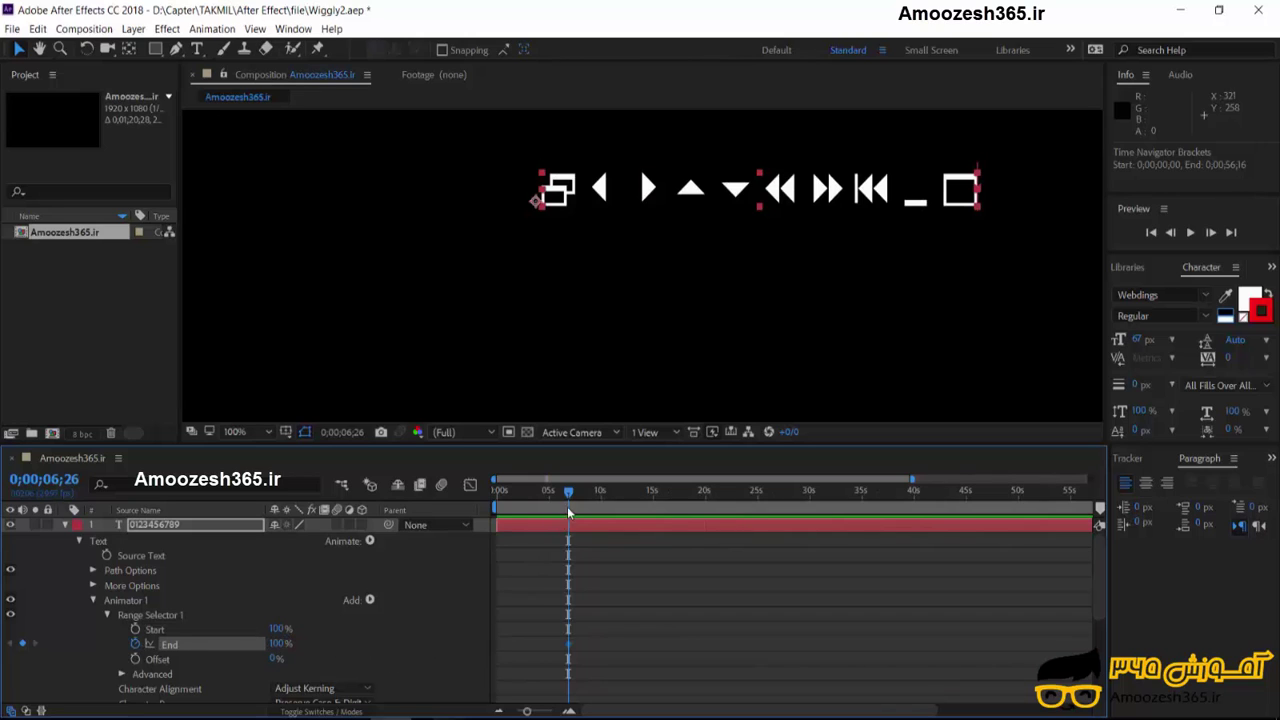
Add a second End keyframe at 0% at 0;00;10;07.
{"action": "left_click_drag", "start_coordinate": [568, 495], "coordinate": [603, 491]}
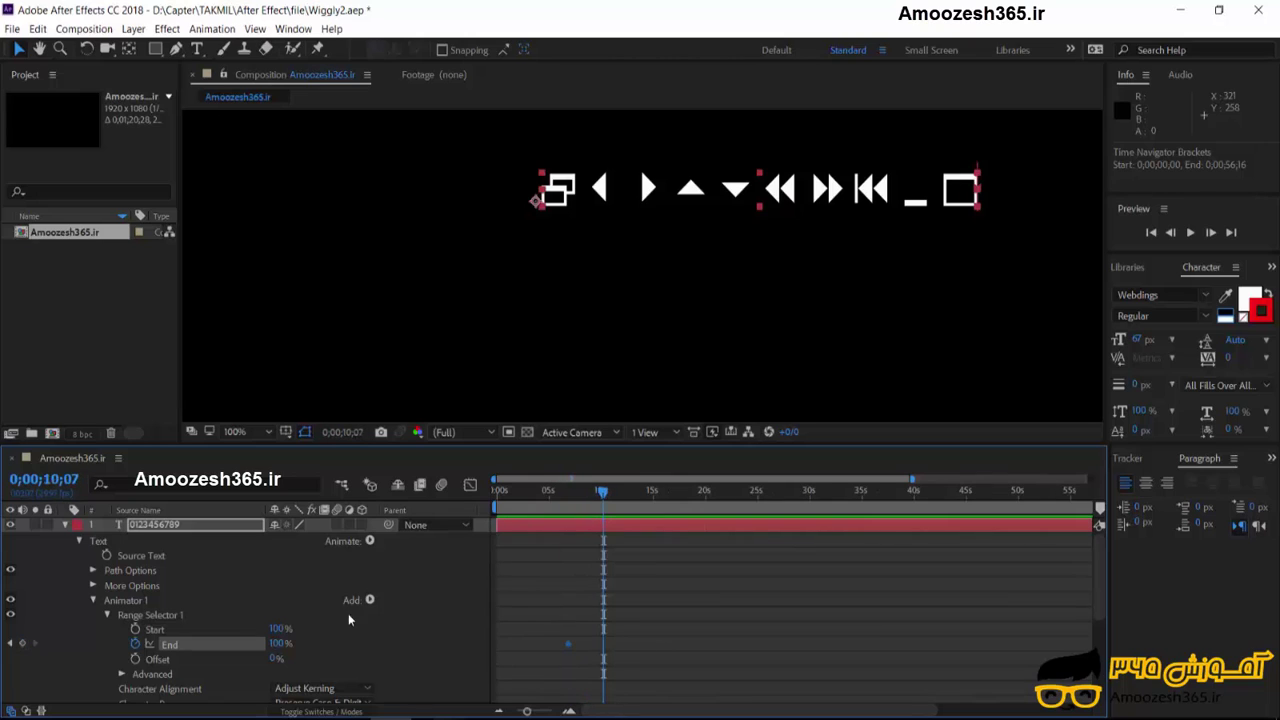
{"action": "left_click", "coordinate": [276, 643]}
{"action": "type", "text": "0"}
{"action": "key", "text": "Return"}
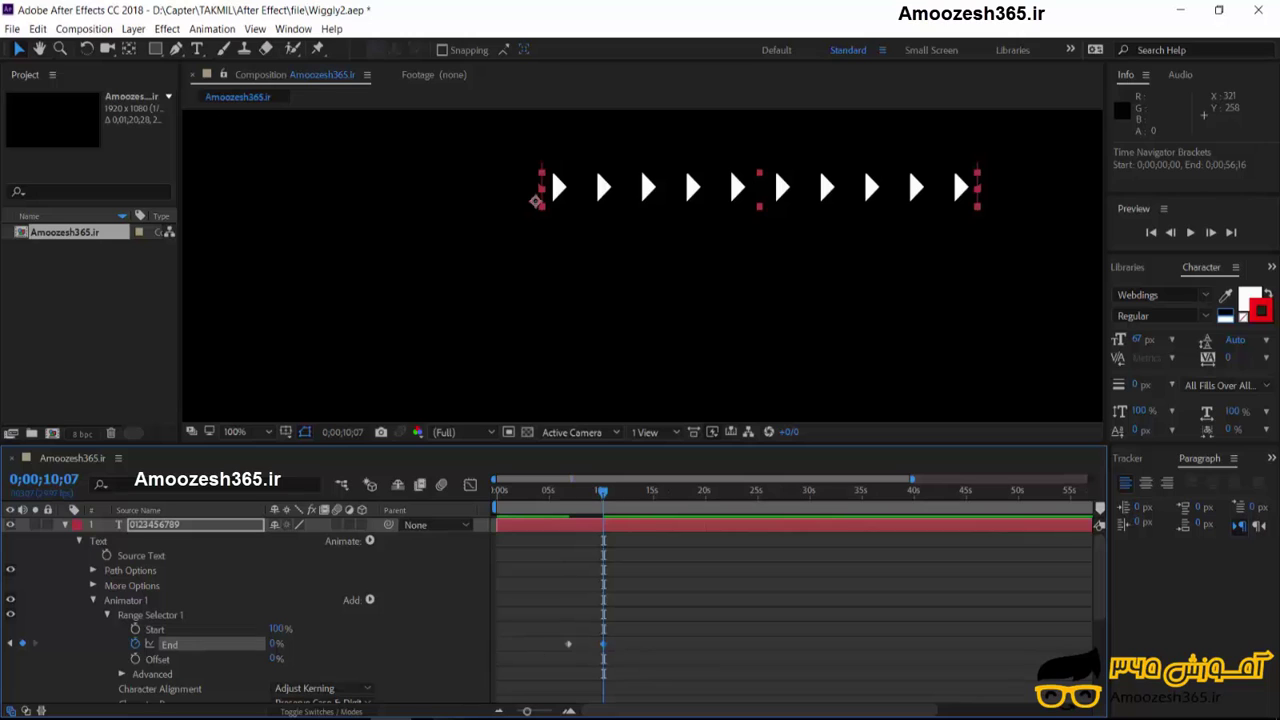
Zoom the timeline out to the full duration and preview the animation.
{"action": "left_click_drag", "start_coordinate": [527, 712], "coordinate": [516, 712]}
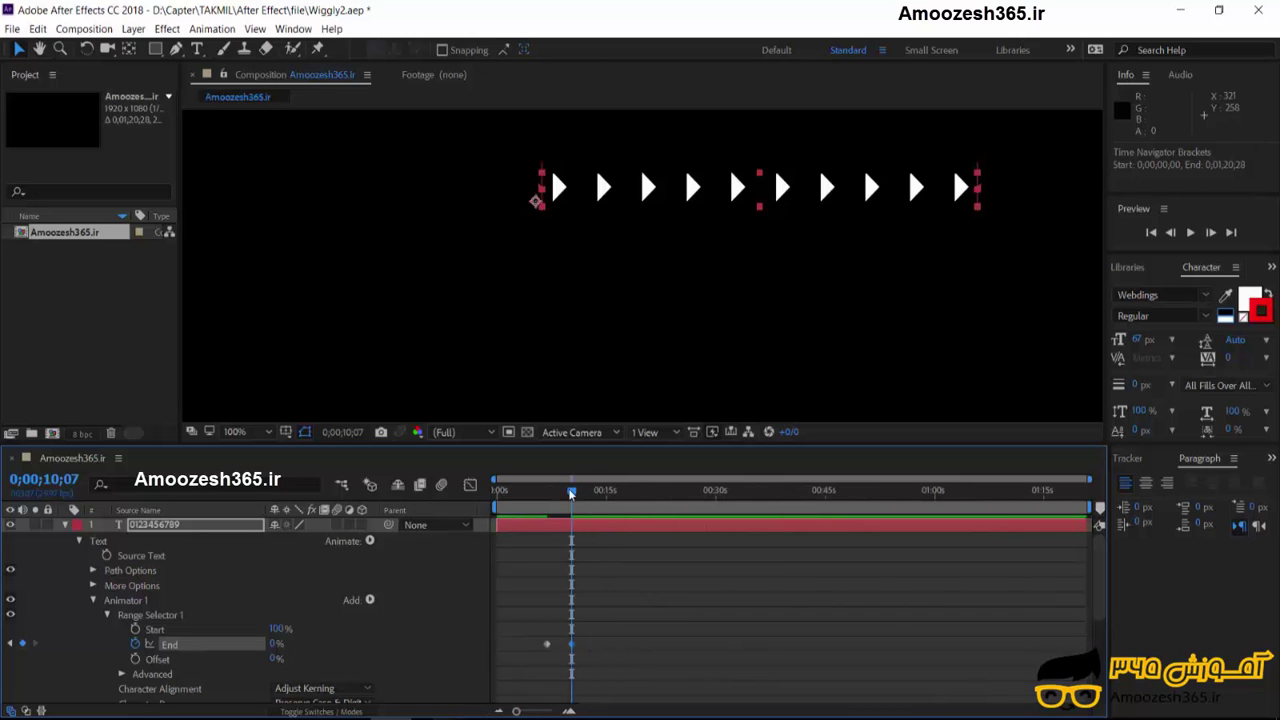
{"action": "left_click_drag", "start_coordinate": [571, 491], "coordinate": [567, 491]}
{"action": "key", "text": "space"}
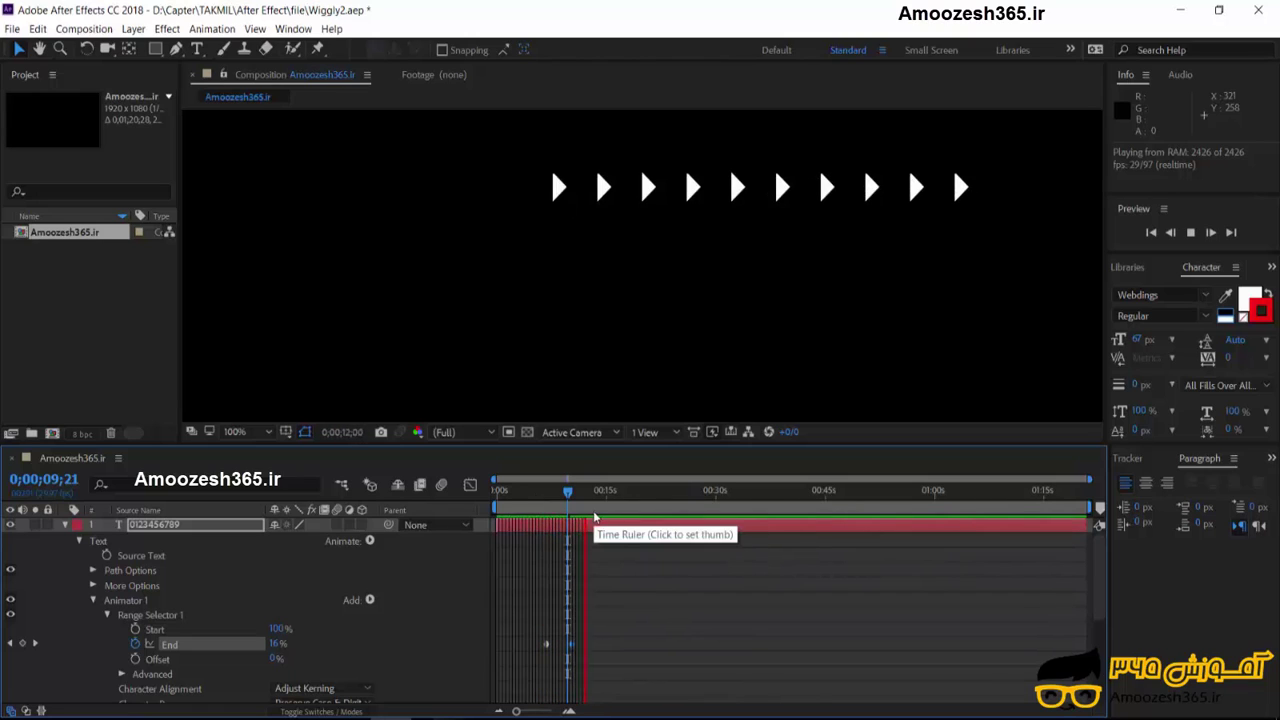
Stop the preview at 0;00;13;14 and scroll down to Animator 2's Range Selector and Character Offset.
{"action": "key", "text": "space"}
{"action": "left_click", "coordinate": [595, 513]}
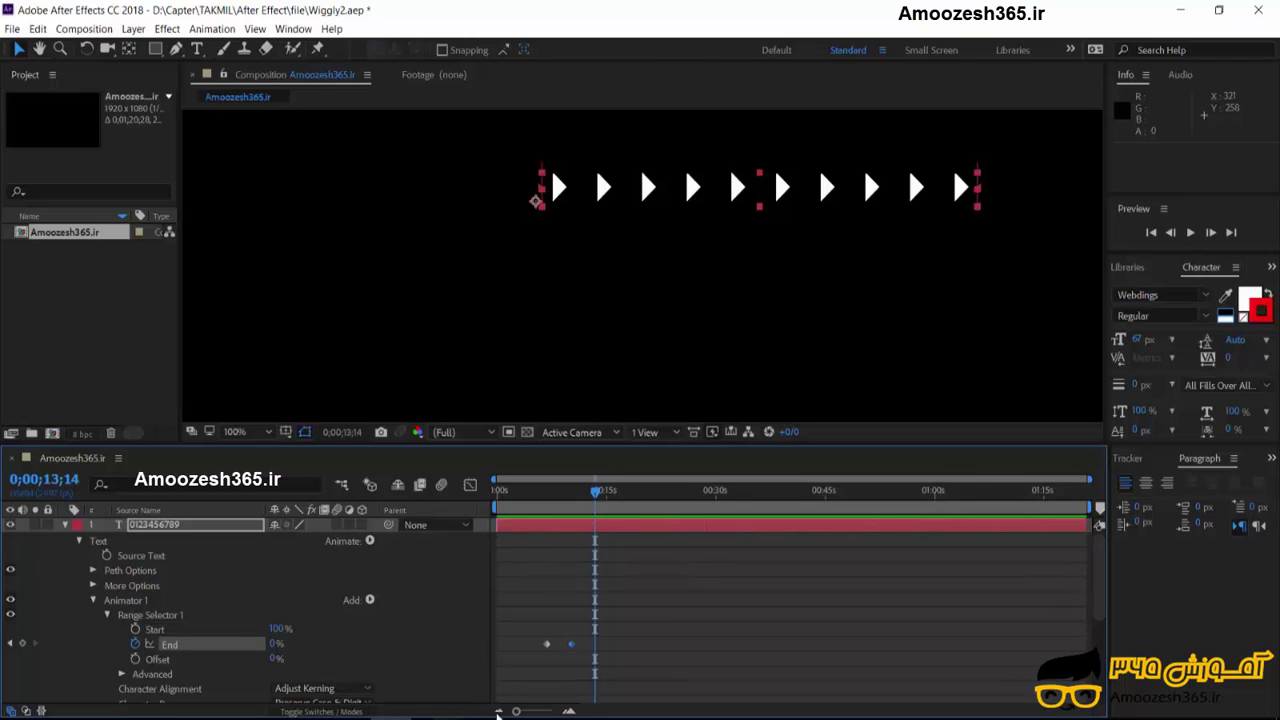
{"action": "scroll", "coordinate": [245, 640], "scroll_direction": "down", "scroll_amount": 3}
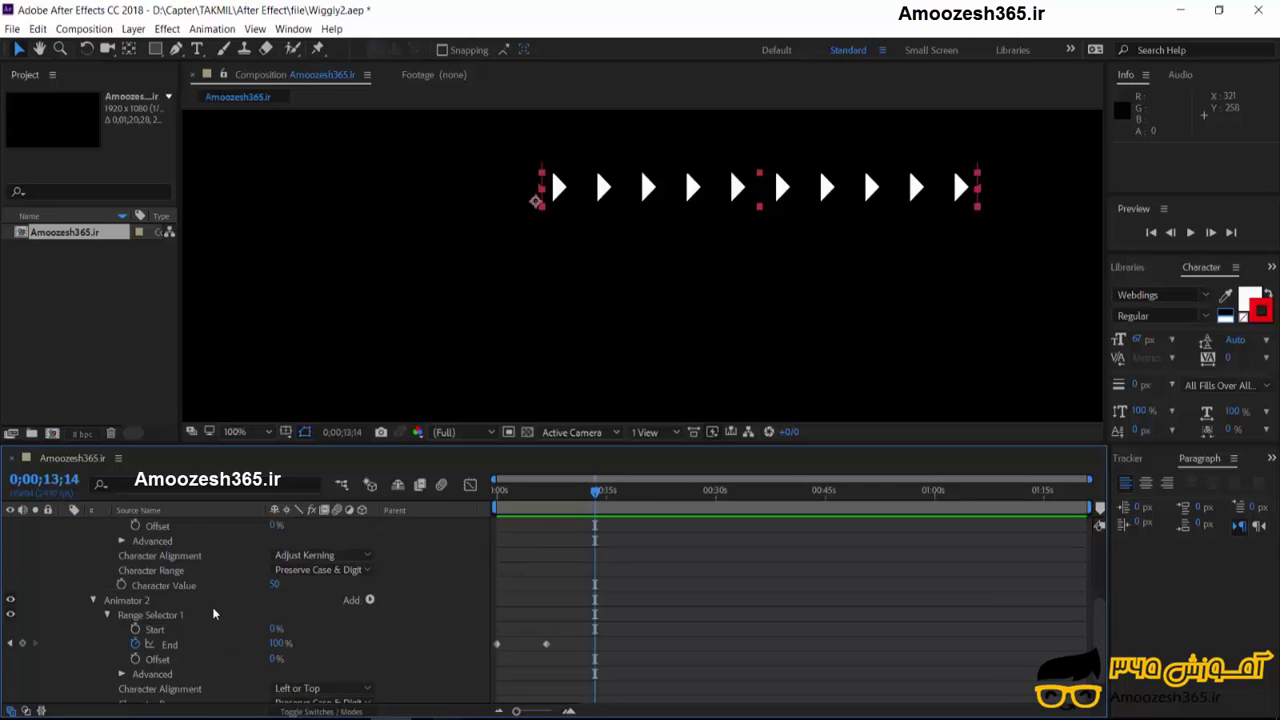
{"action": "scroll", "coordinate": [215, 613], "scroll_direction": "down", "scroll_amount": 1}
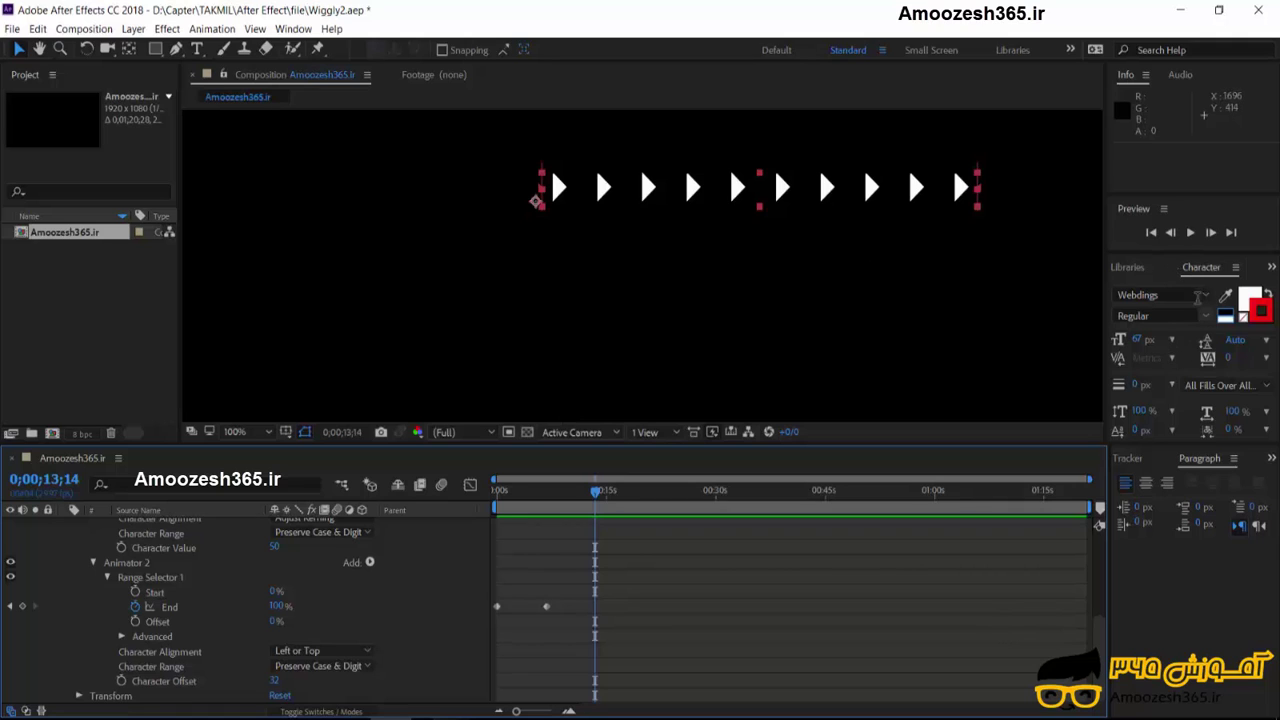
Switch the digit text's font from Webdings to B Nazanin Outline.
{"action": "left_click", "coordinate": [1207, 297]}
{"action": "scroll", "coordinate": [1152, 460], "scroll_direction": "down", "scroll_amount": 5}
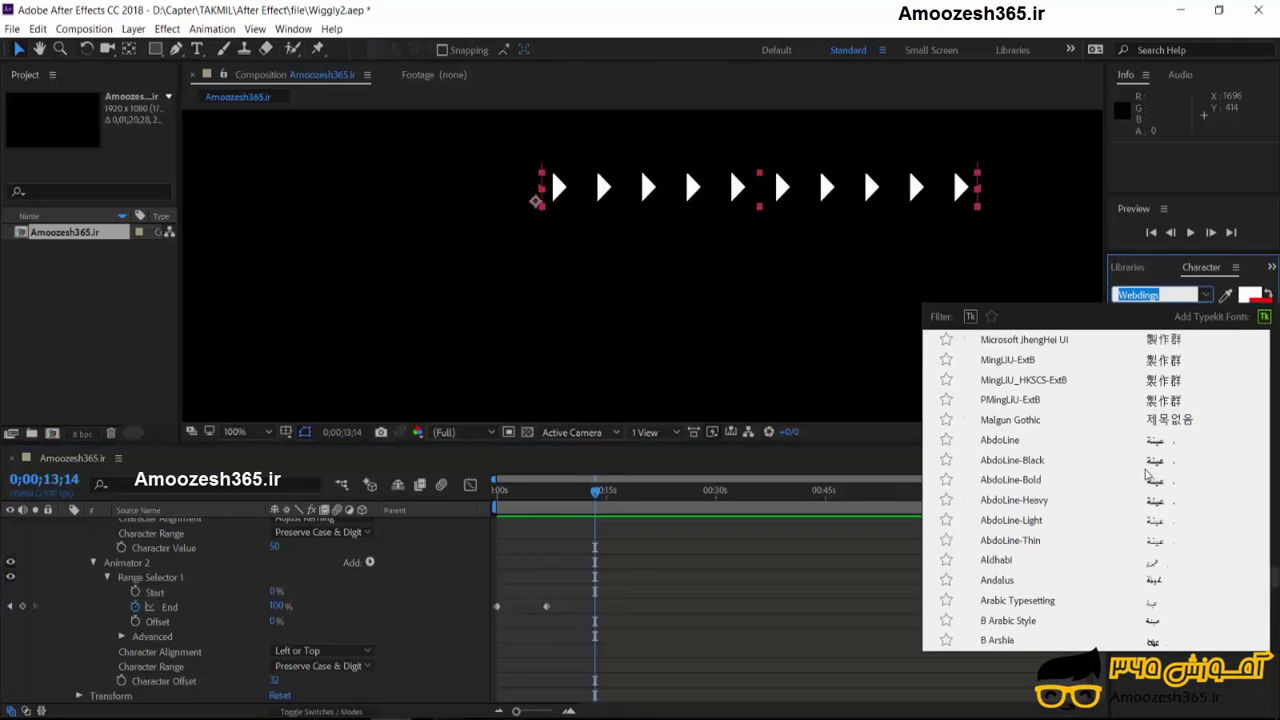
{"action": "scroll", "coordinate": [1151, 490], "scroll_direction": "down", "scroll_amount": 3}
{"action": "scroll", "coordinate": [1155, 510], "scroll_direction": "down", "scroll_amount": 3}
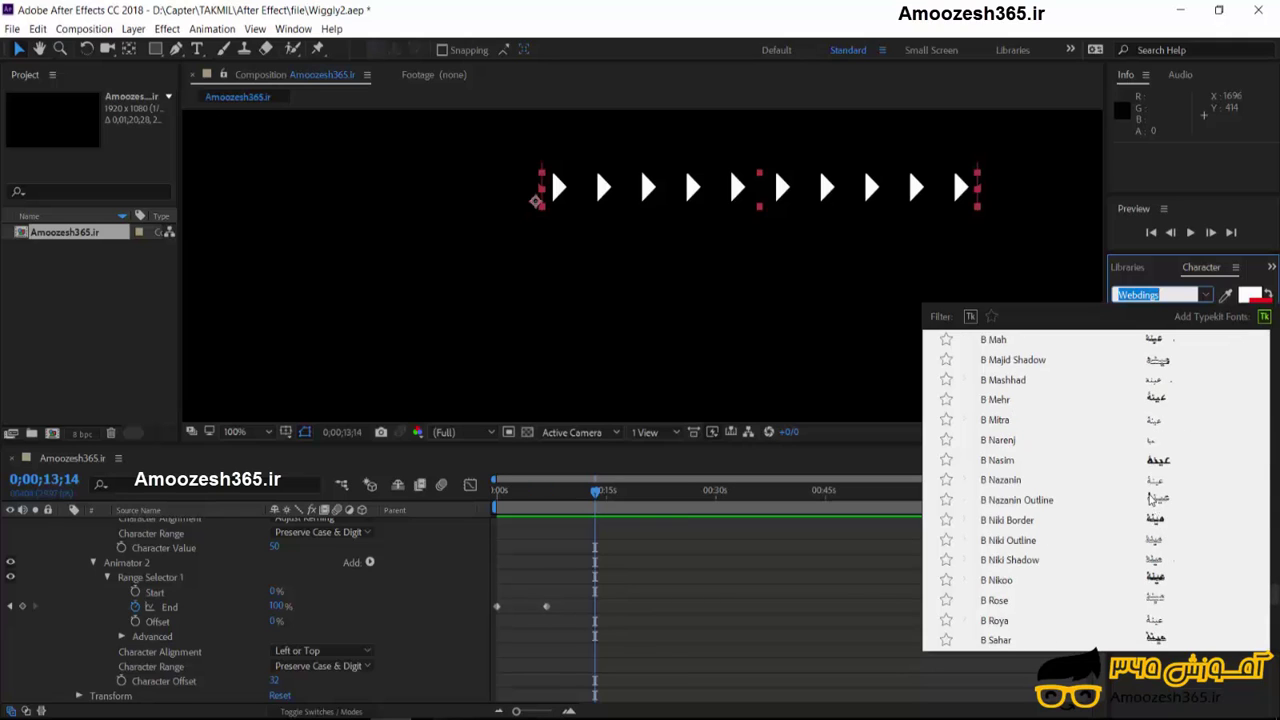
{"action": "left_click", "coordinate": [1148, 498]}
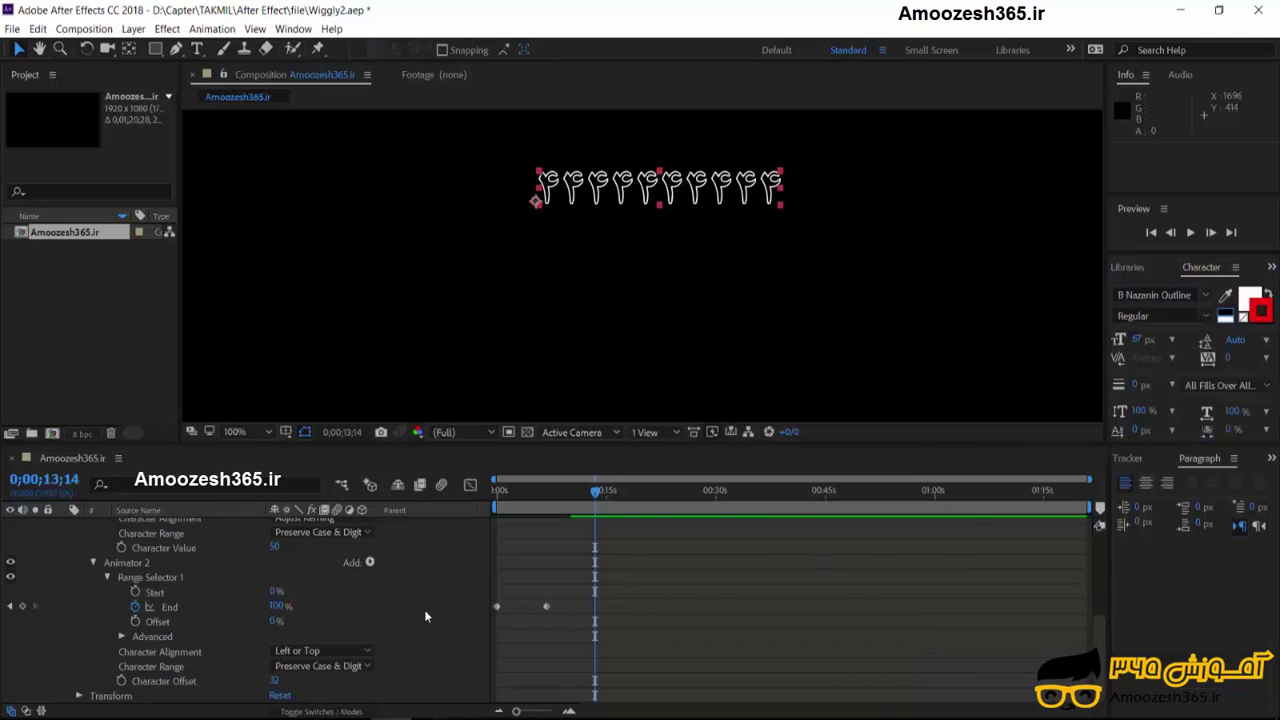
Preview the Persian numeral animation from the start.
{"action": "left_click", "coordinate": [573, 508]}
{"action": "key", "text": "Home"}
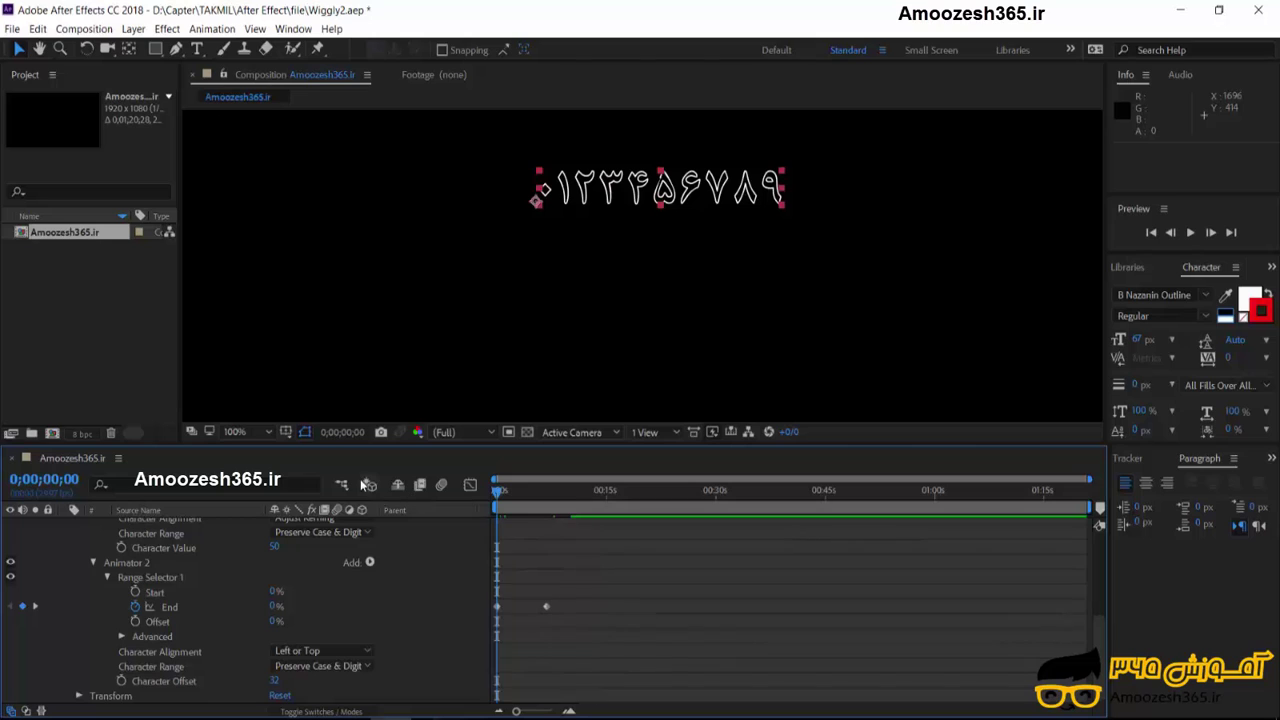
{"action": "key", "text": "space"}
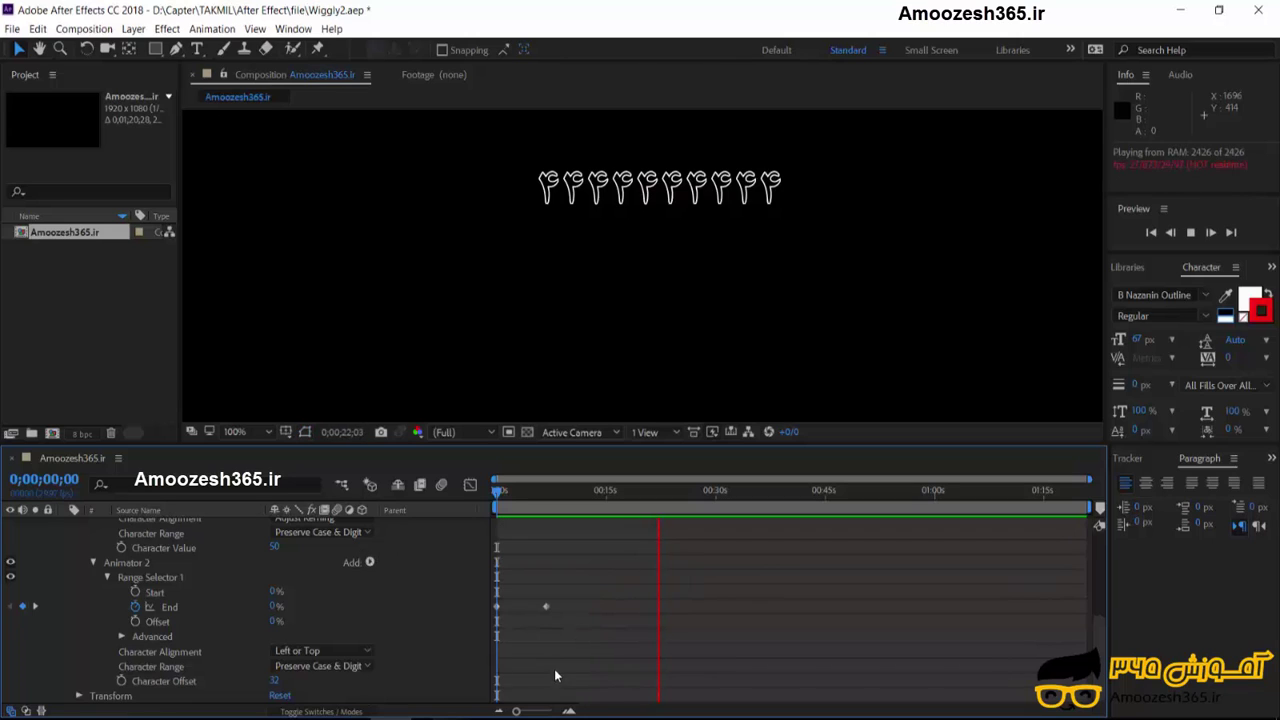
Stop playback and shift both animators' End keyframes earlier in the timeline.
{"action": "left_click", "coordinate": [551, 497]}
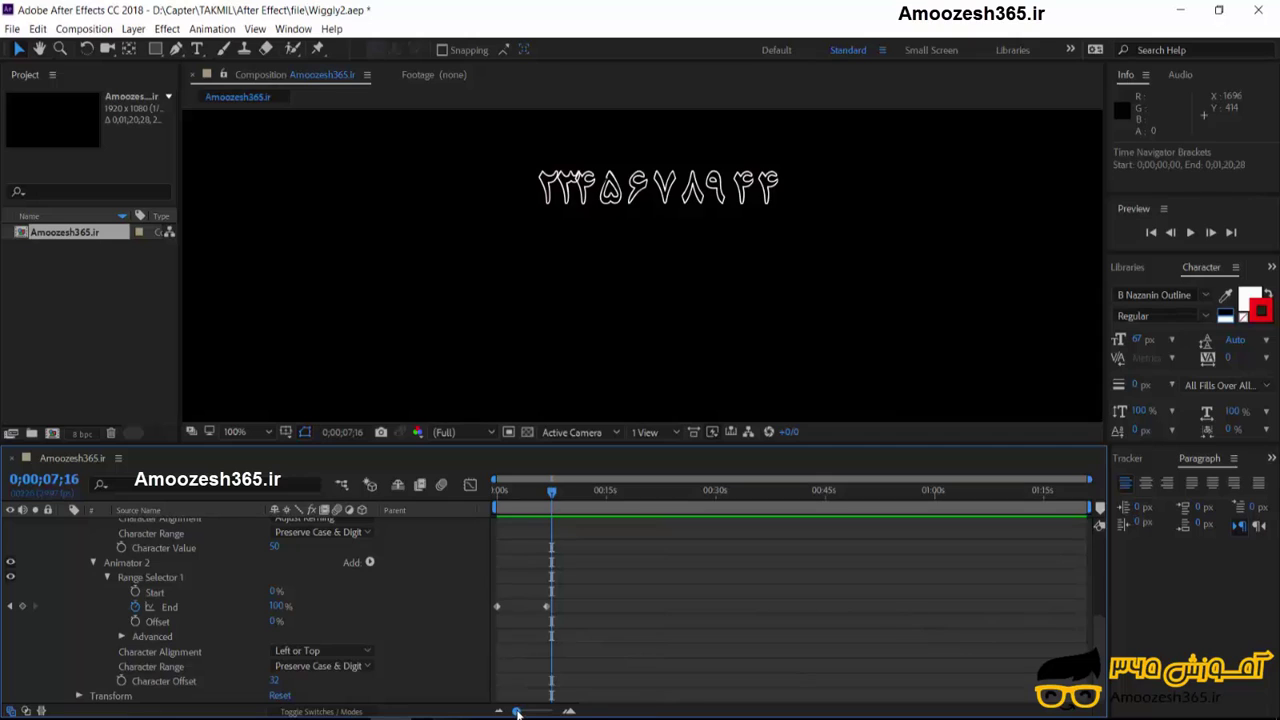
{"action": "scroll", "coordinate": [533, 660], "scroll_direction": "up", "scroll_amount": 3}
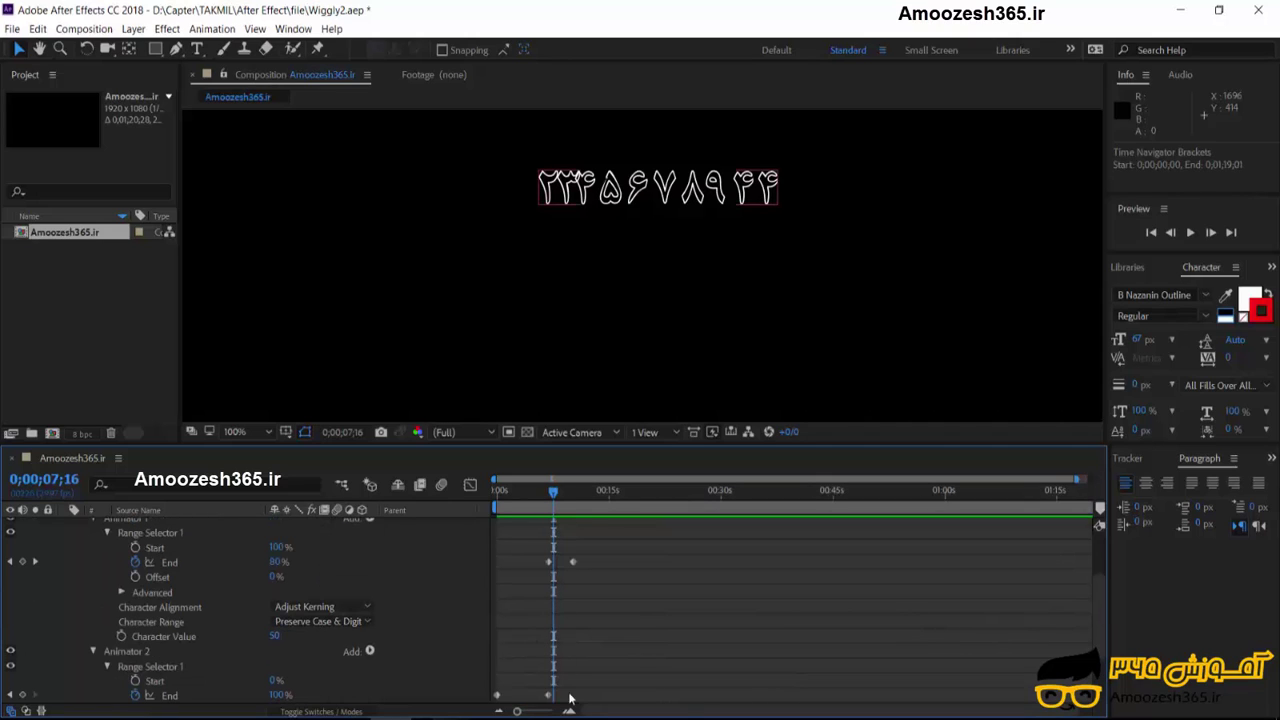
{"action": "left_click_drag", "start_coordinate": [562, 693], "coordinate": [492, 705]}
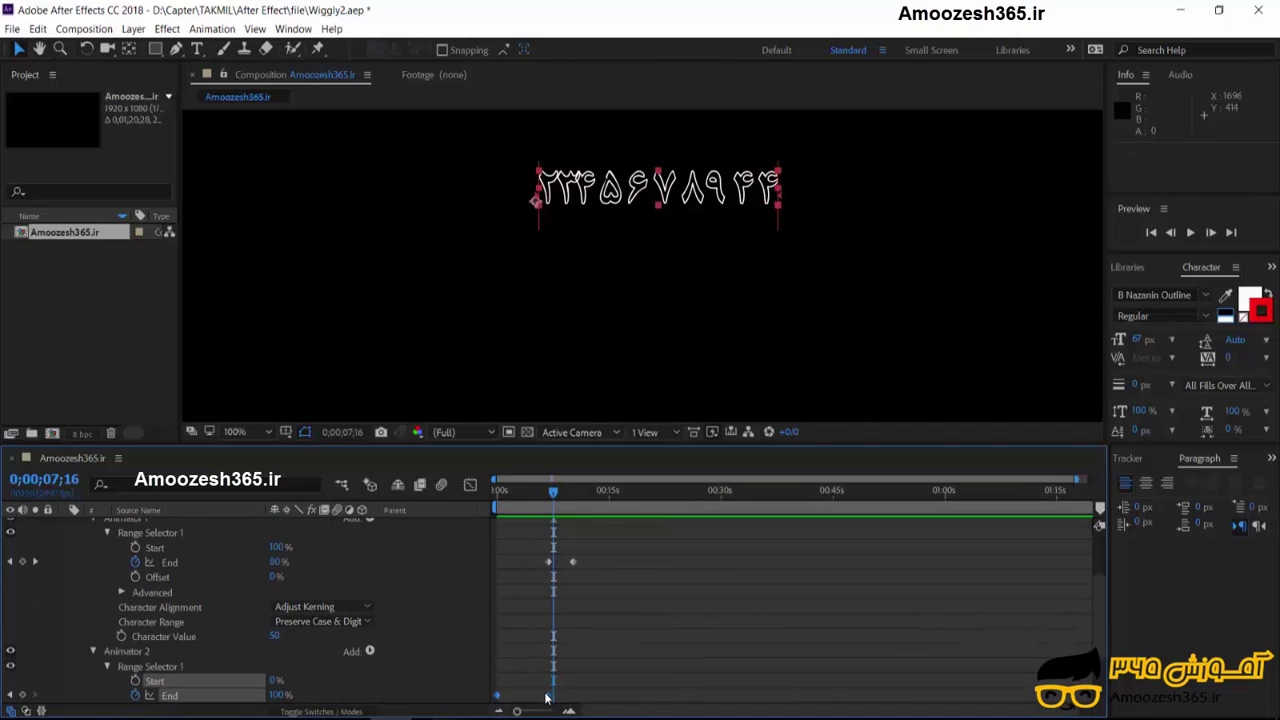
{"action": "mouse_move", "coordinate": [551, 698]}
{"action": "left_click_drag", "start_coordinate": [551, 698], "coordinate": [609, 698]}
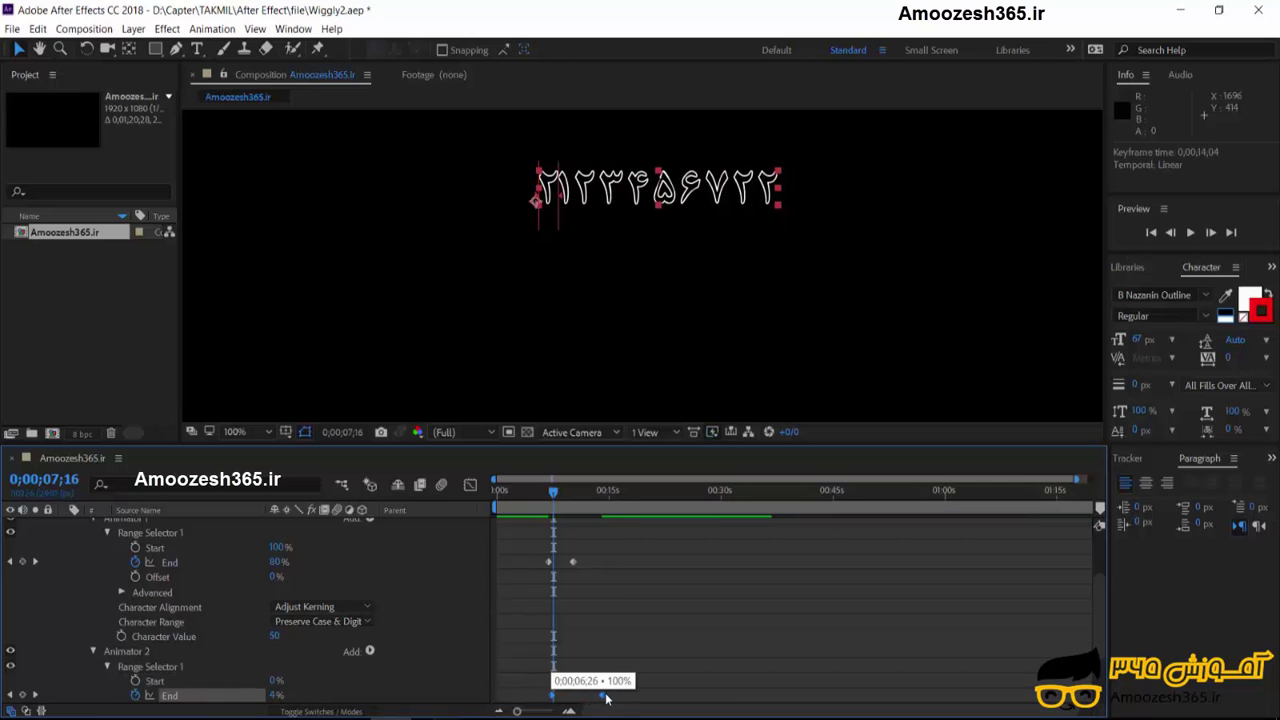
{"action": "left_click_drag", "start_coordinate": [608, 698], "coordinate": [603, 698]}
{"action": "left_click_drag", "start_coordinate": [585, 556], "coordinate": [522, 572]}
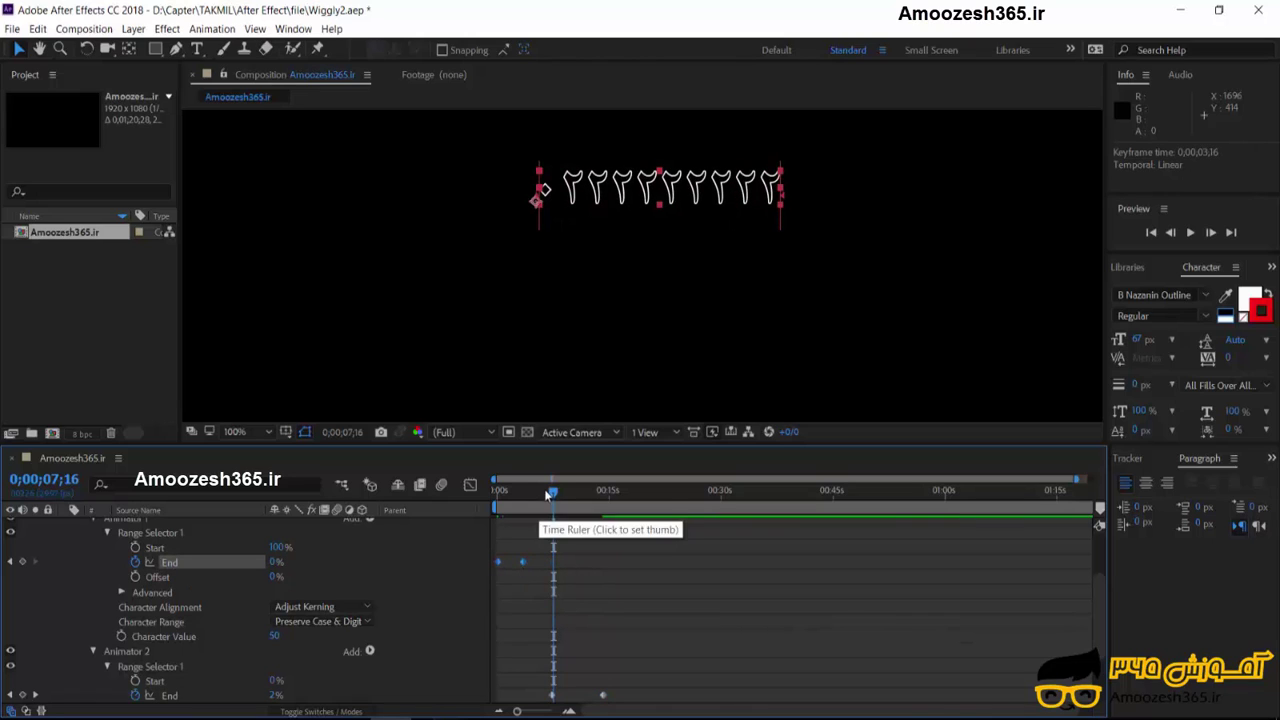
Align the End keyframes at 0;00;03;14, then zoom out and return to the start.
{"action": "left_click_drag", "start_coordinate": [548, 495], "coordinate": [522, 512]}
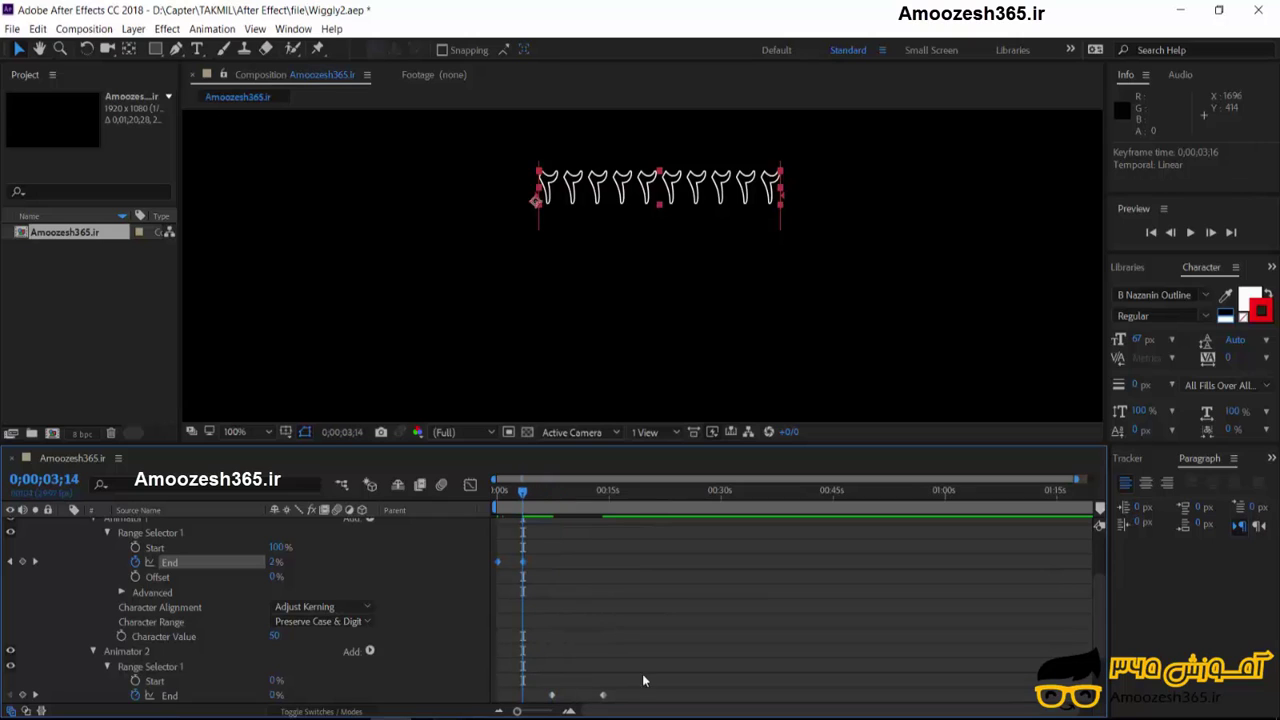
{"action": "left_click", "coordinate": [551, 695]}
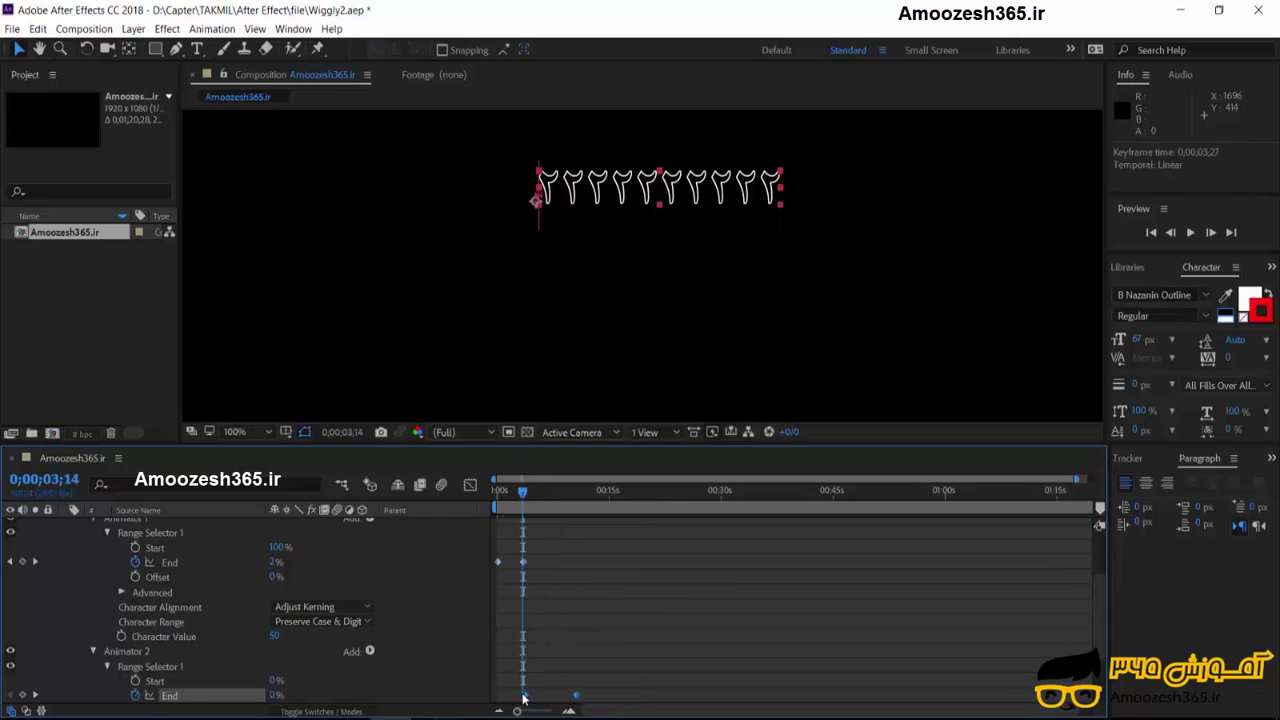
{"action": "mouse_move", "coordinate": [539, 700]}
{"action": "left_mouse_down"}
{"action": "mouse_move", "coordinate": [522, 698]}
{"action": "mouse_move", "coordinate": [527, 713]}
{"action": "mouse_move", "coordinate": [579, 696]}
{"action": "mouse_move", "coordinate": [557, 713]}
{"action": "left_mouse_up"}
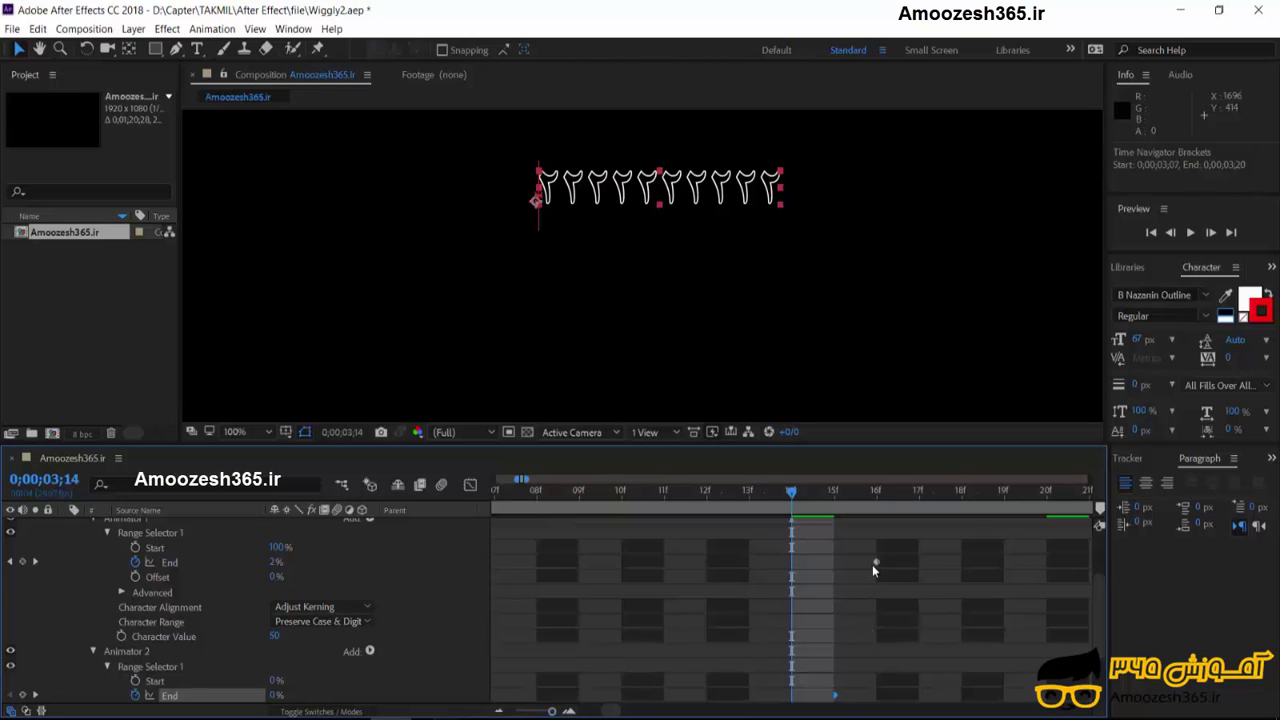
{"action": "left_click_drag", "start_coordinate": [874, 564], "coordinate": [816, 571]}
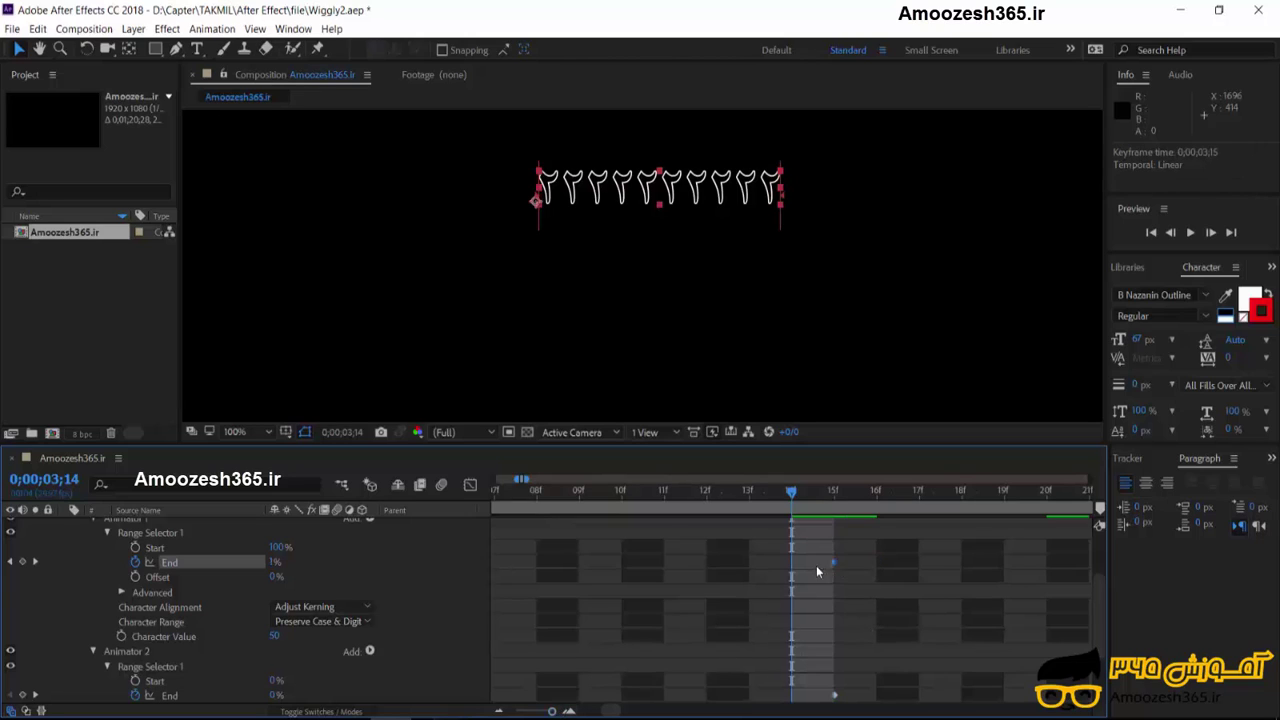
{"action": "left_click", "coordinate": [836, 697]}
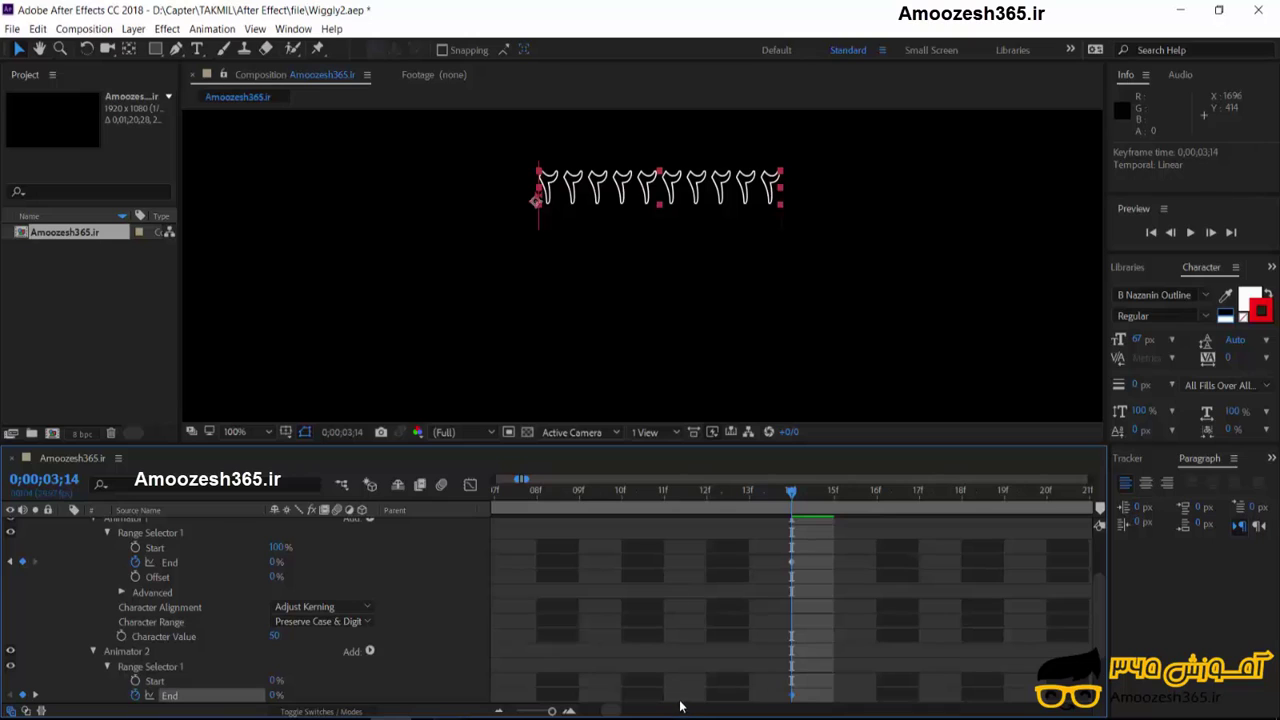
{"action": "left_click_drag", "start_coordinate": [551, 713], "coordinate": [483, 716]}
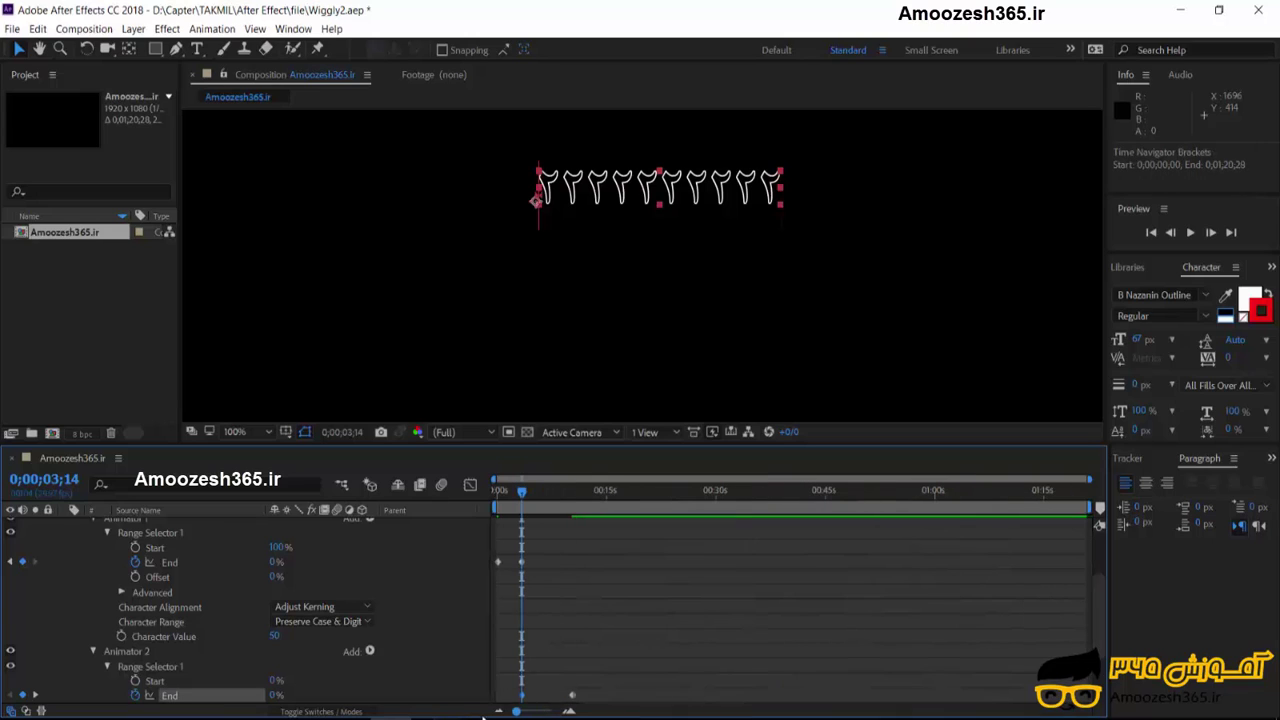
{"action": "left_click_drag", "start_coordinate": [522, 494], "coordinate": [498, 494]}
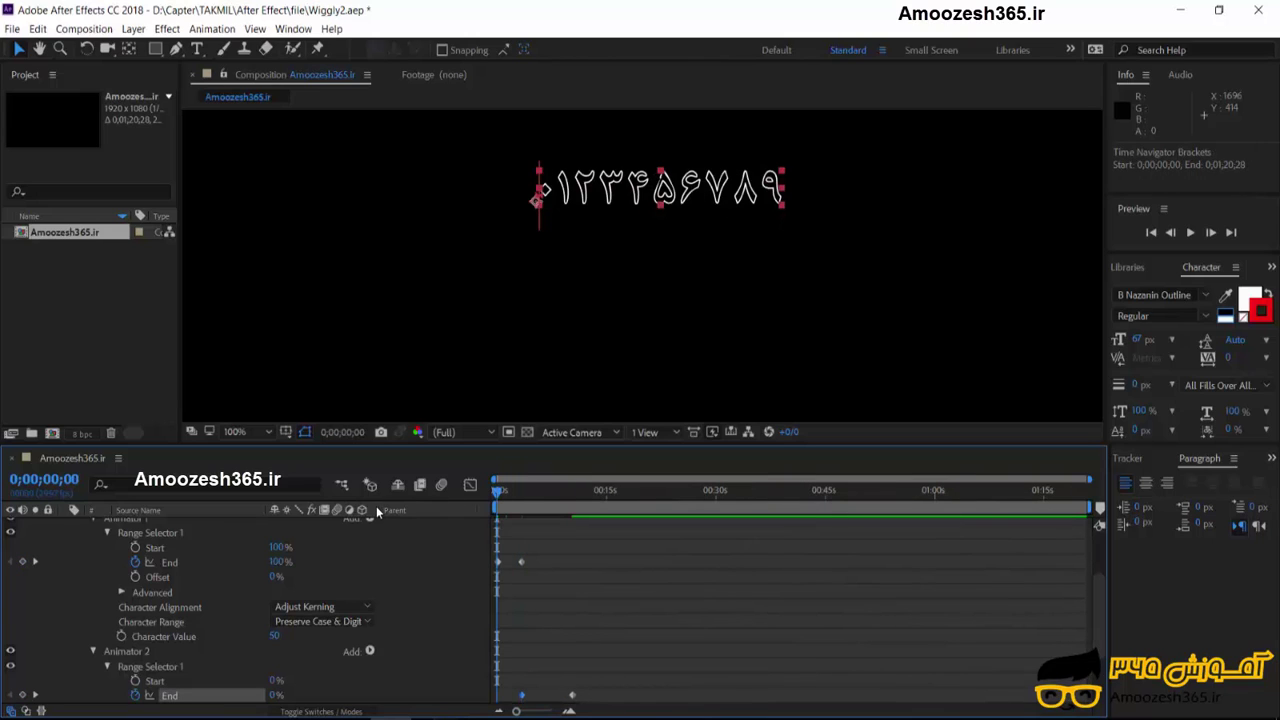
Play the retimed digit animation from 0;00;00;00, stop it, and replay it.
{"action": "key", "text": "space"}
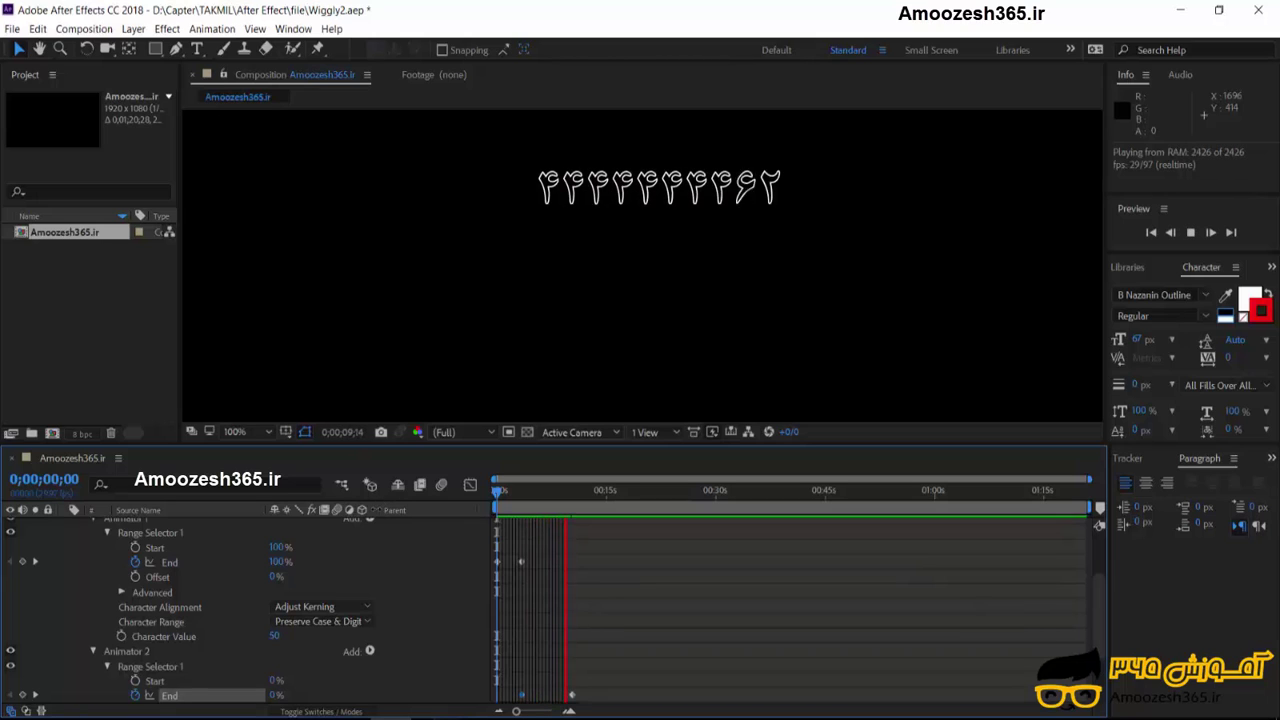
{"action": "key", "text": "space"}
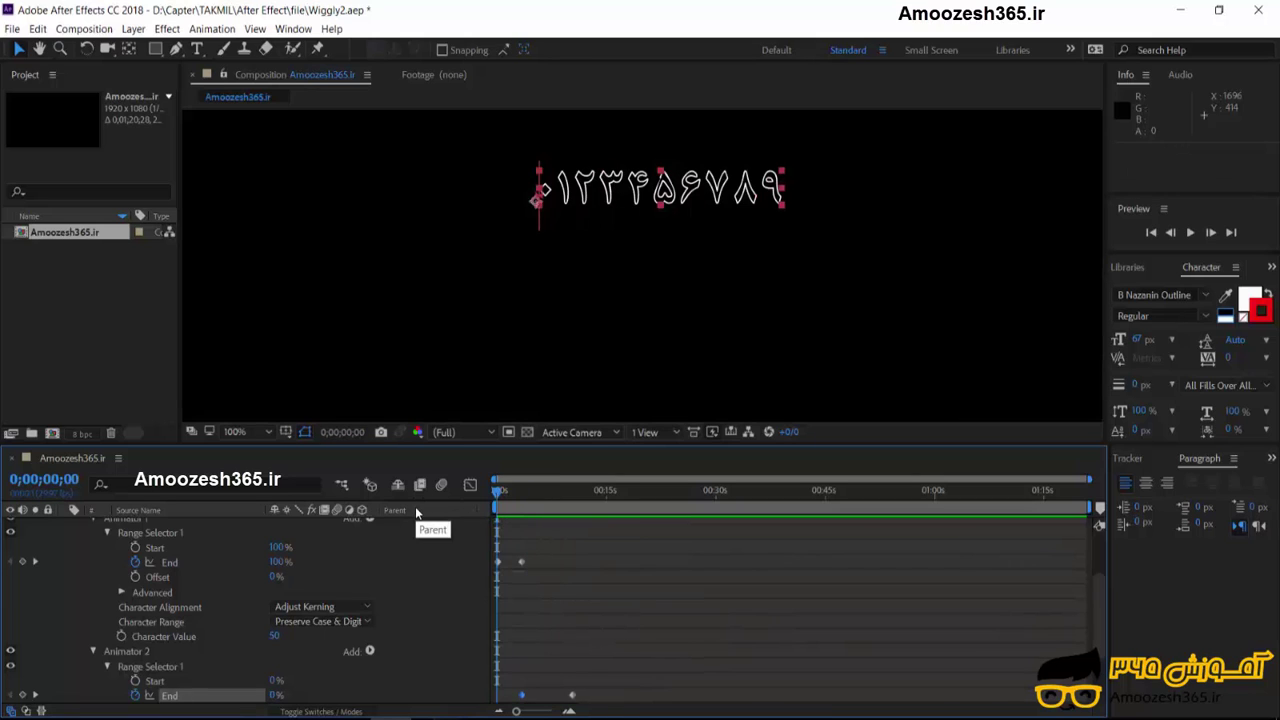
{"action": "key", "text": "space"}
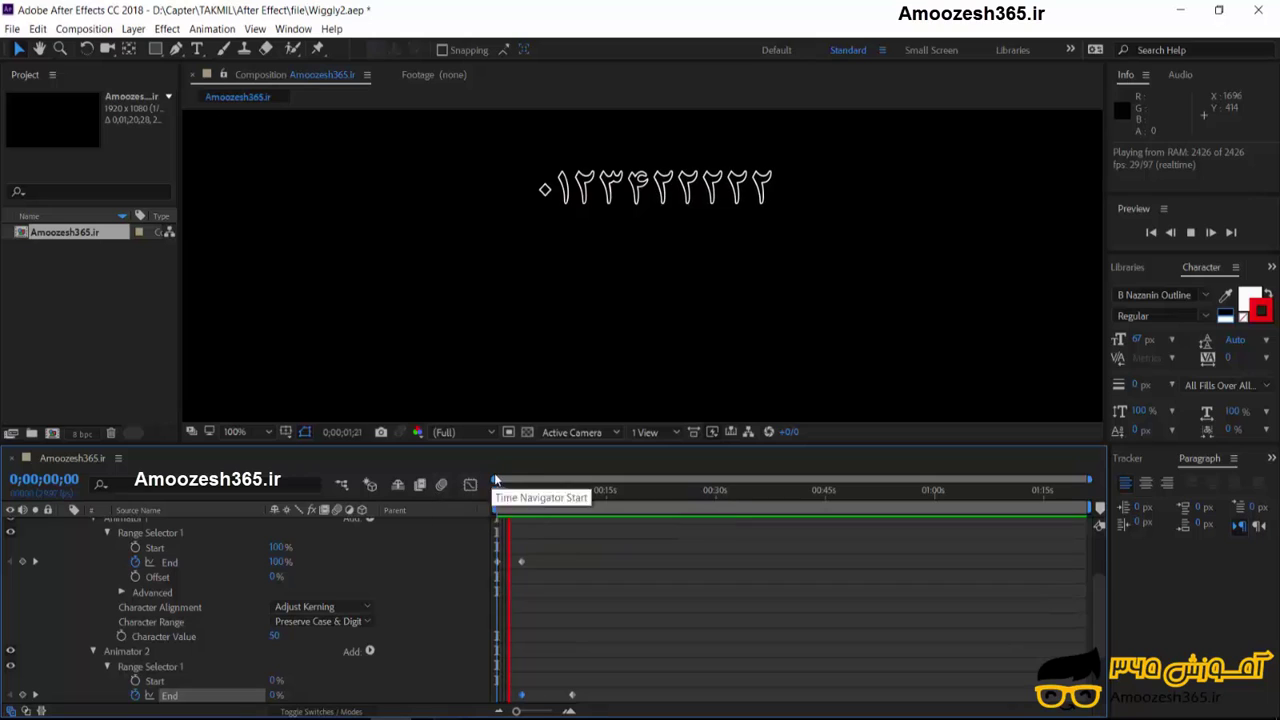